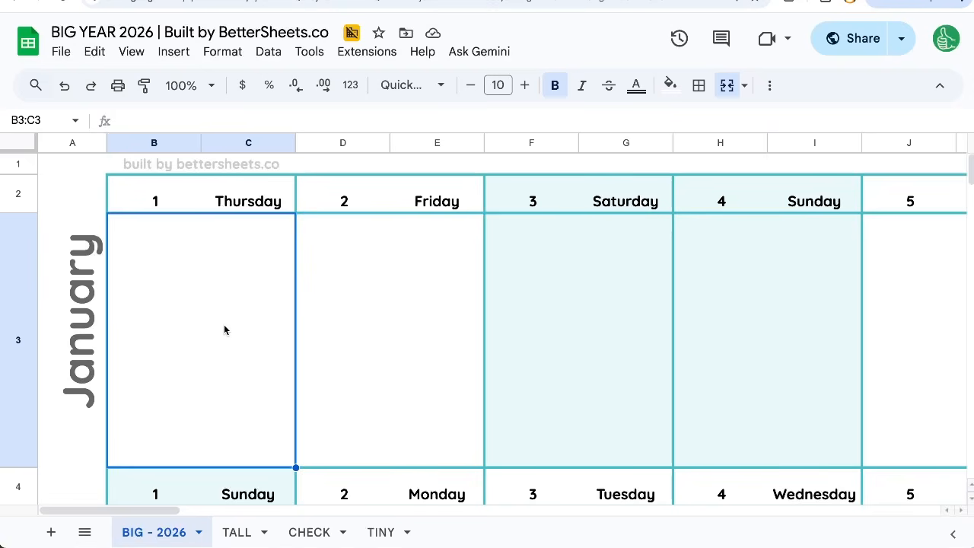
# Look through the months from January to December in the BIG - 2026 calendar sheet
pyautogui.scroll(-5, 222, 332)
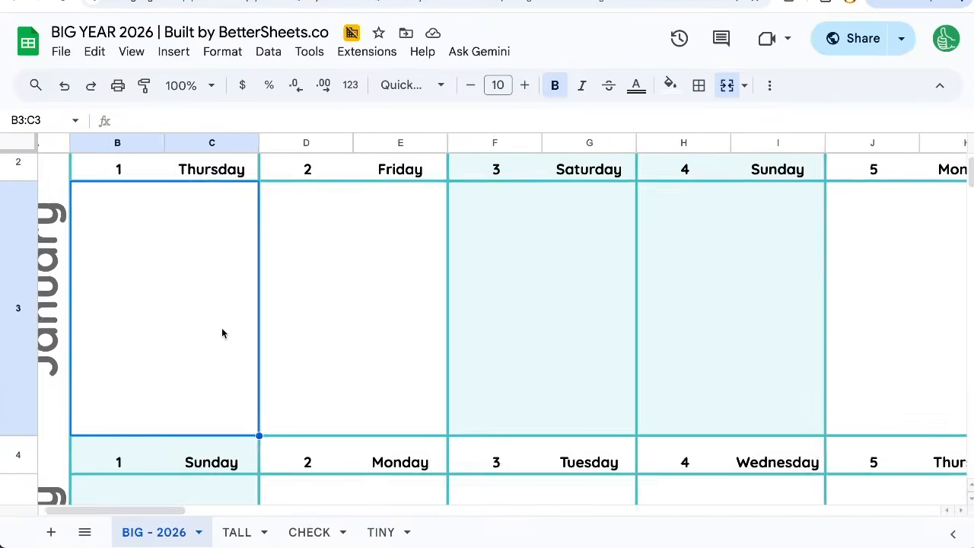
pyautogui.scroll(5, 221, 328)
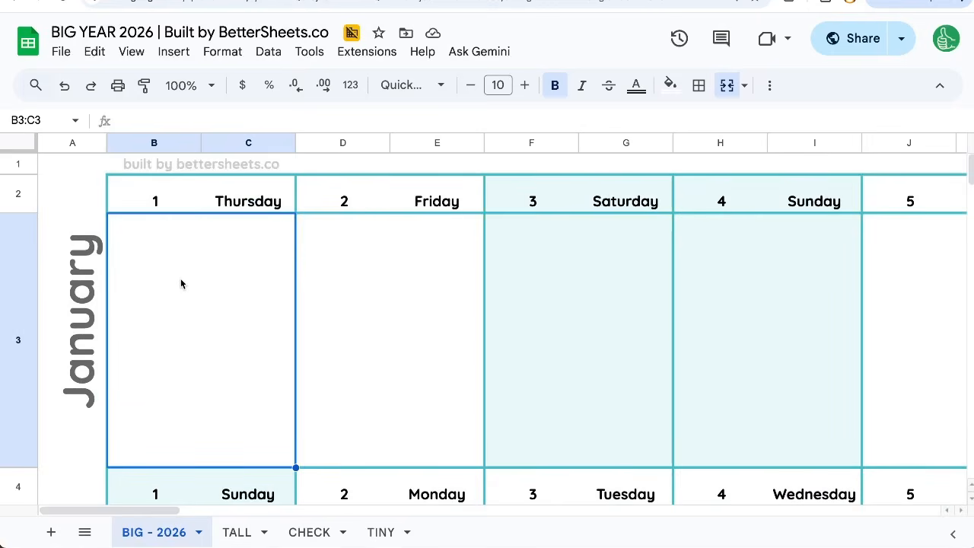
pyautogui.scroll(-20, 181, 279)
pyautogui.scroll(-15, 180, 284)
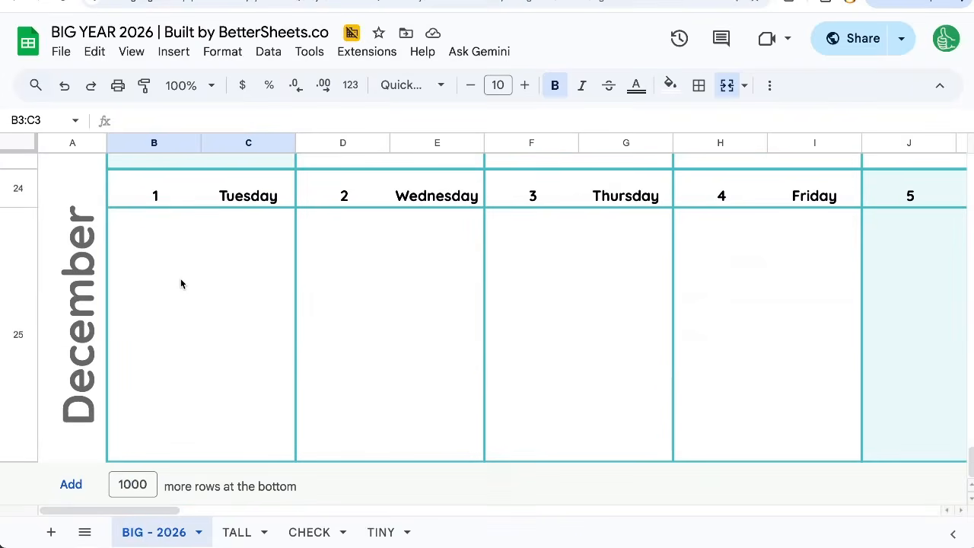
pyautogui.click(180, 284)
pyautogui.scroll(20, 180, 284)
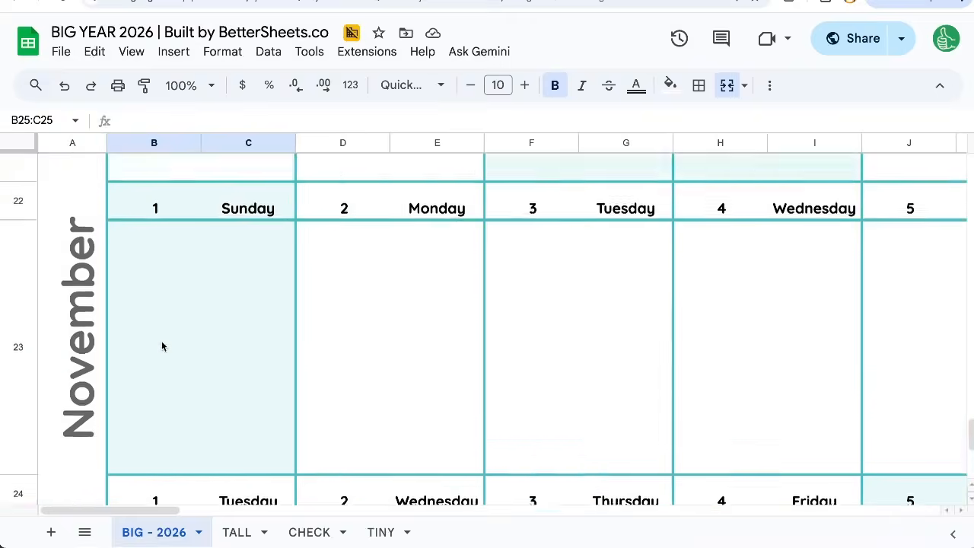
pyautogui.scroll(20, 192, 328)
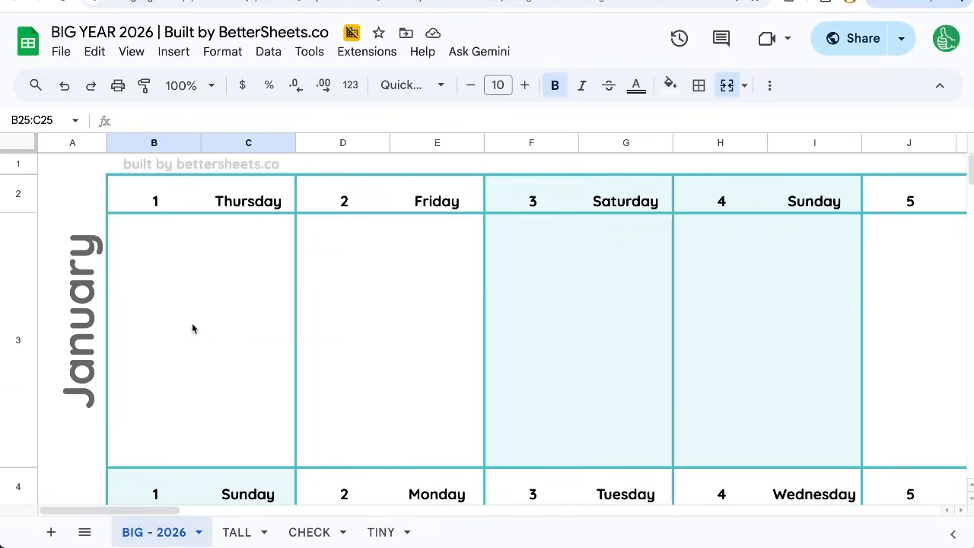
# Look across the calendar's day columns to the December 31 cell and return to January 1
pyautogui.click(191, 296)
pyautogui.scroll(-4, 471, 341)
pyautogui.hscroll(2, 471, 341)
pyautogui.scroll(-20, 470, 341)
pyautogui.hscroll(20, 471, 341)
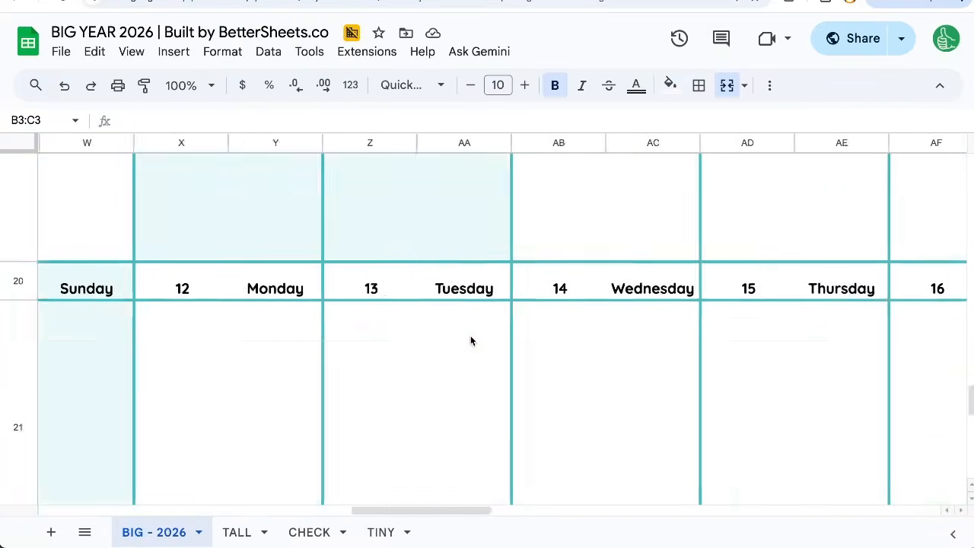
pyautogui.hscroll(5, 470, 341)
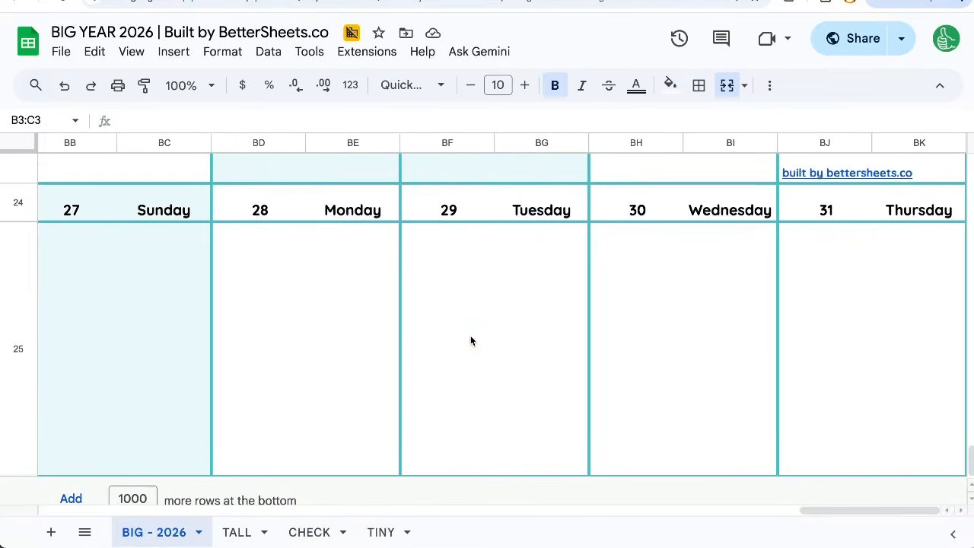
pyautogui.click(833, 297)
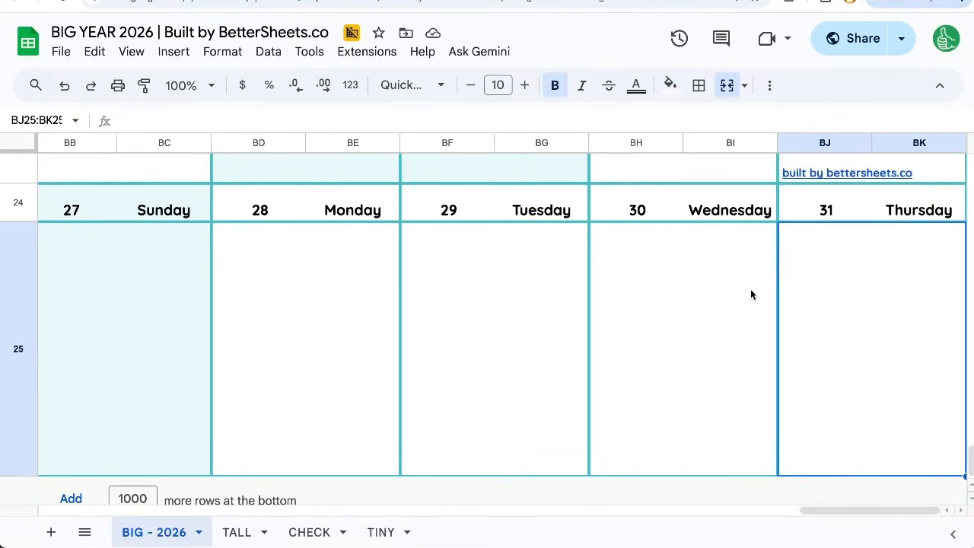
pyautogui.scroll(10, 177, 255)
pyautogui.hscroll(-20, 177, 254)
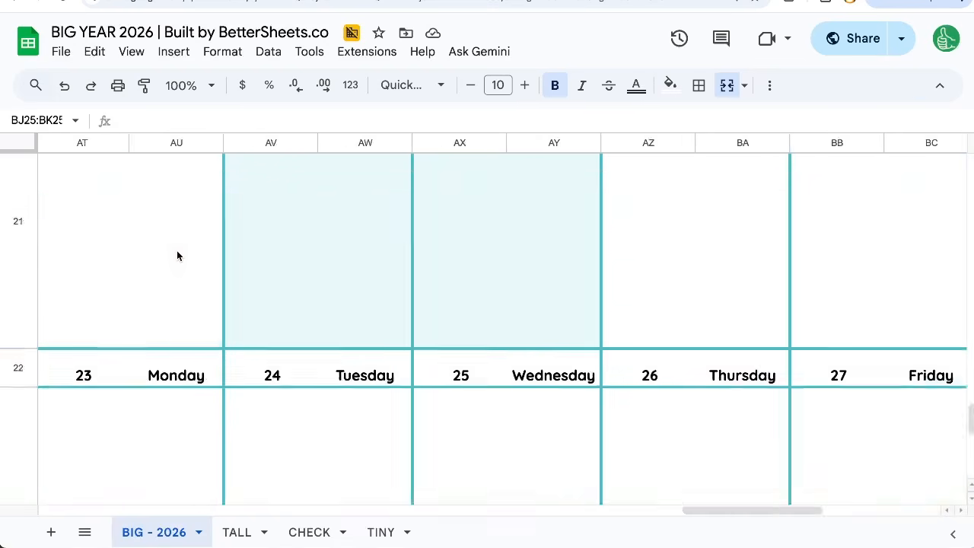
pyautogui.scroll(12, 213, 252)
pyautogui.hscroll(-10, 213, 252)
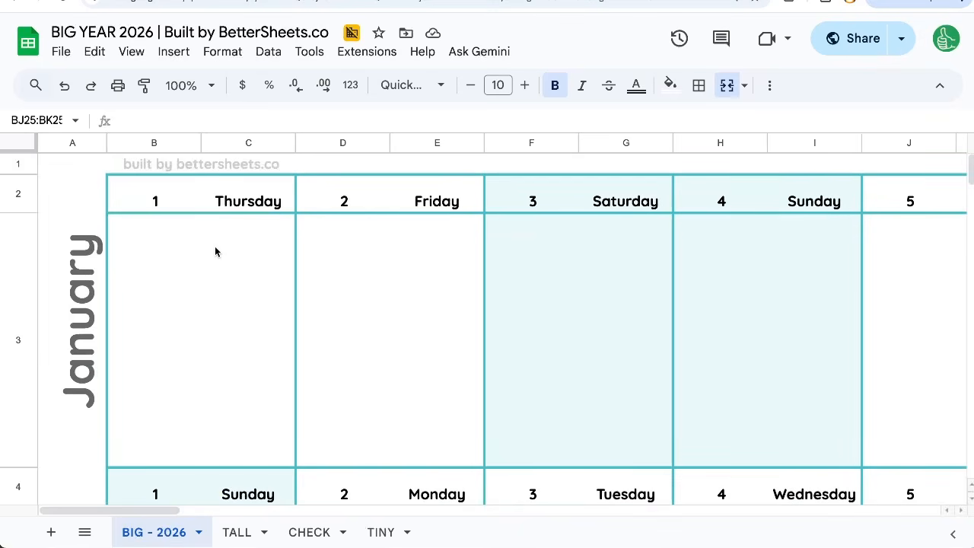
pyautogui.click(215, 247)
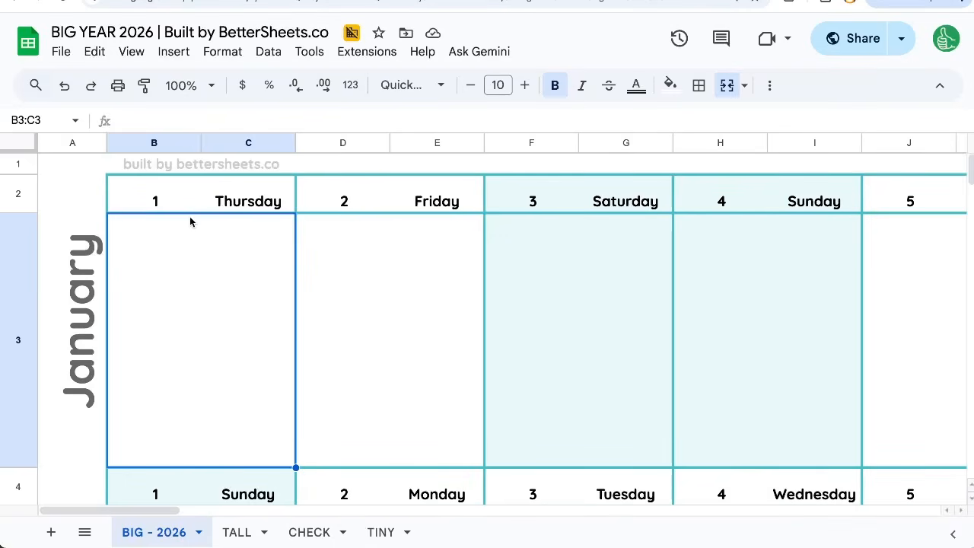
# Open a new blank spreadsheet
pyautogui.hotkey('ctrl', 't')
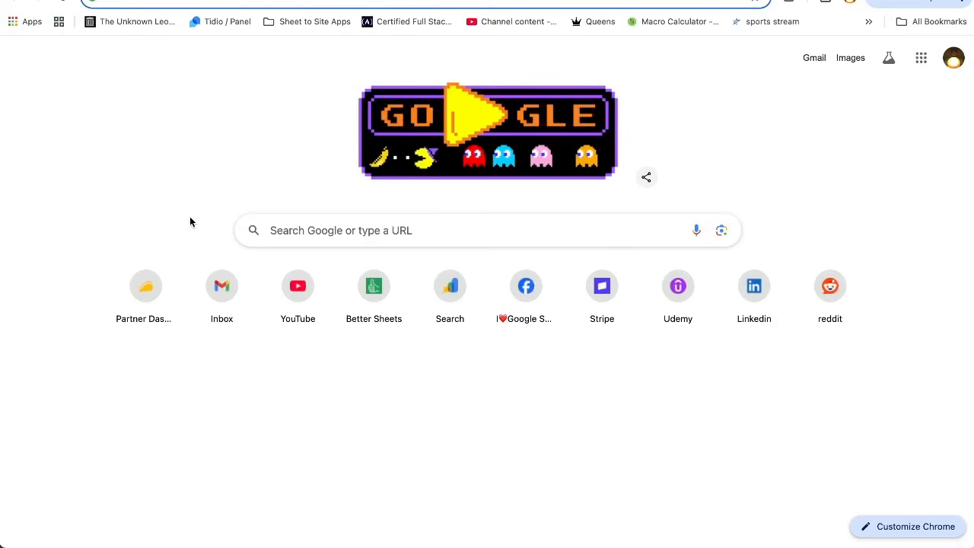
pyautogui.write('sh')
pyautogui.press('Escape')
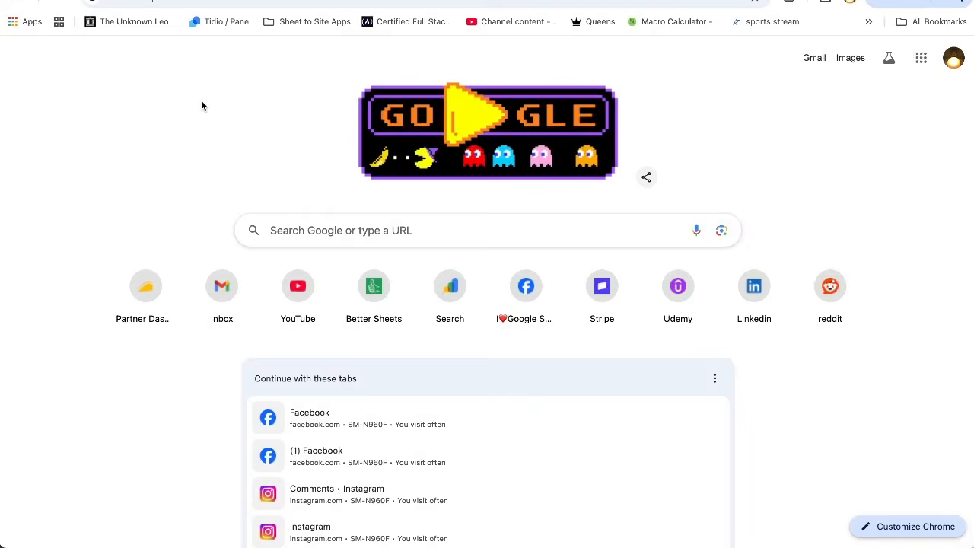
pyautogui.hotkey('ctrl', 'w')
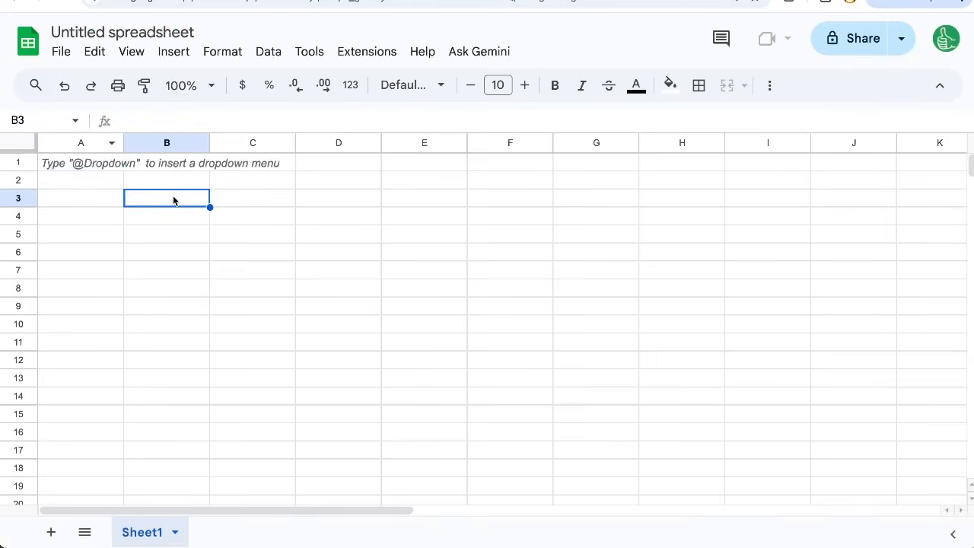
pyautogui.click(944, 99)
pyautogui.press('Left')
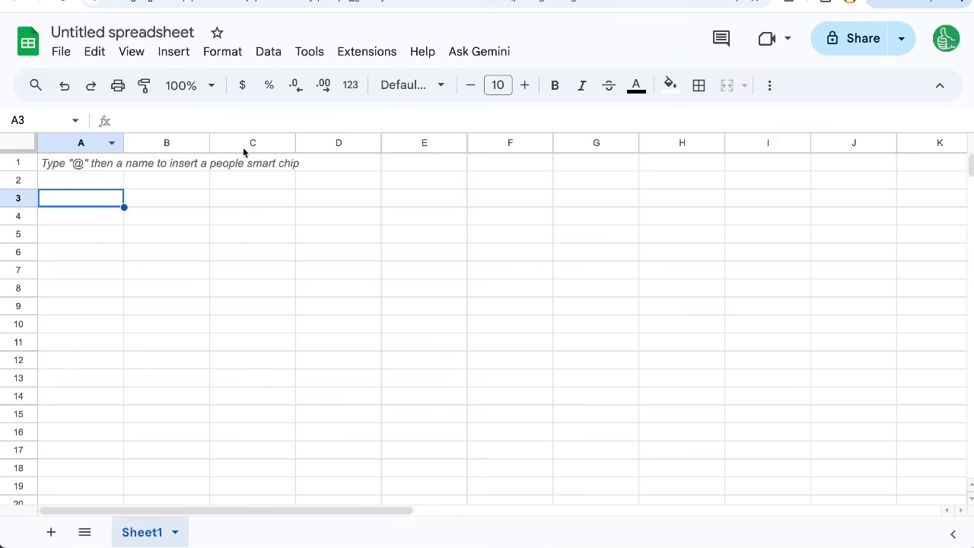
# Delete columns H through Z and select cells A1 to G1
pyautogui.click(676, 143)
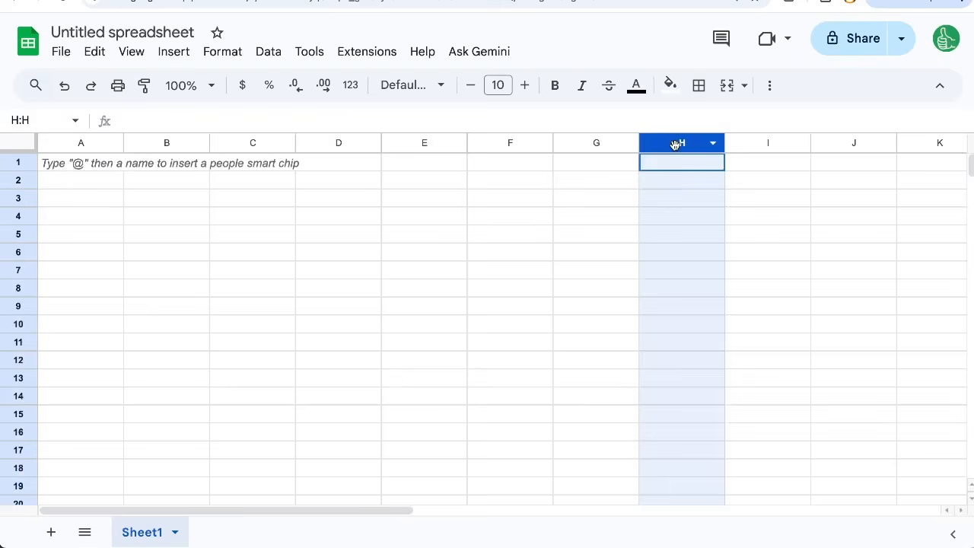
pyautogui.press('super+shift+Right')
pyautogui.rightClick(675, 143)
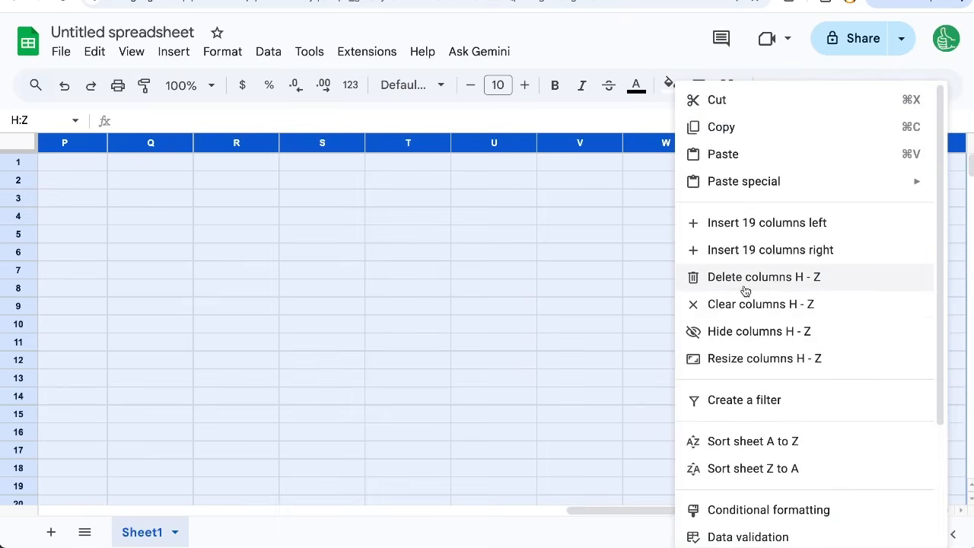
pyautogui.click(711, 290)
pyautogui.click(164, 201)
pyautogui.moveTo(70, 161); pyautogui.dragTo(630, 171)
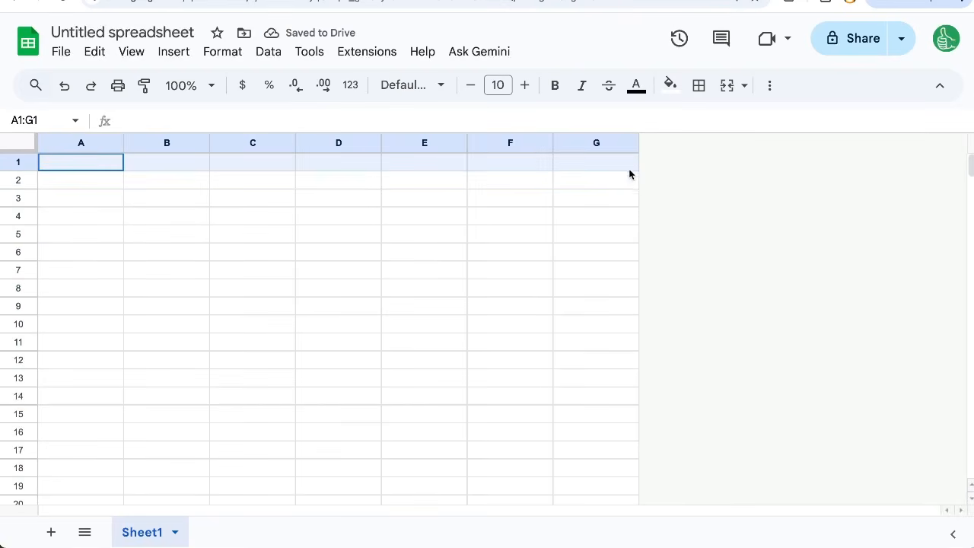
# Enter the date 10/31/2025 in cell A2, copy it to F2 and clear A2
pyautogui.click(102, 183)
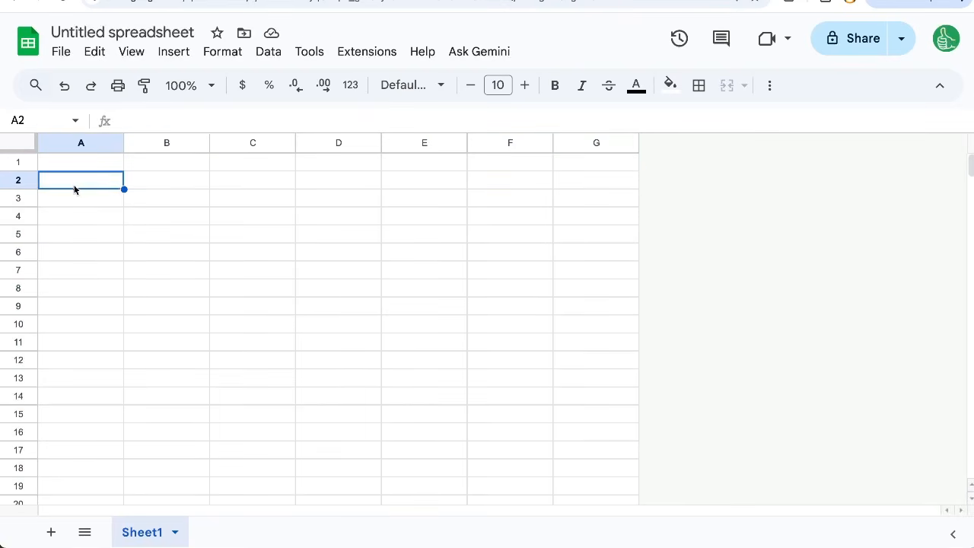
pyautogui.doubleClick(74, 184)
pyautogui.write('=TODA')
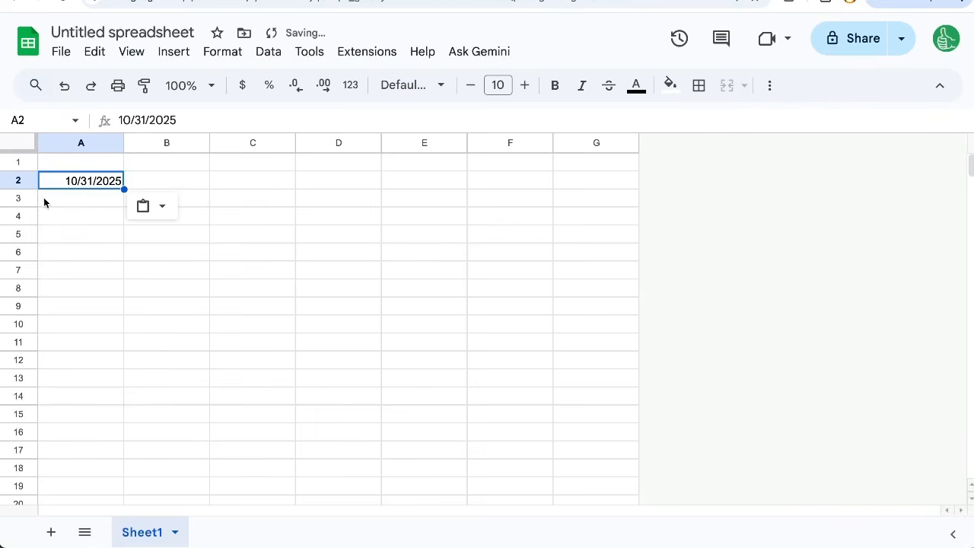
pyautogui.click(73, 182)
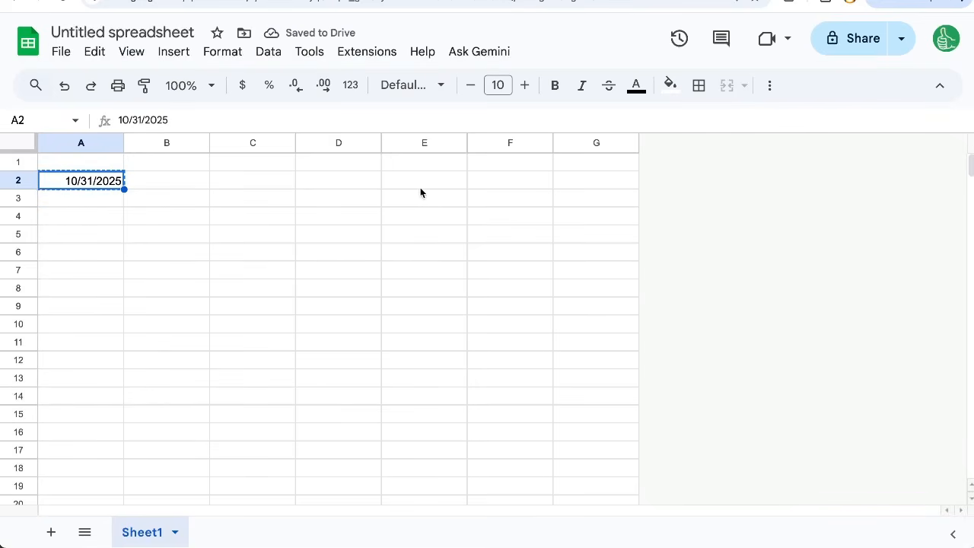
pyautogui.click(477, 181)
pyautogui.write('10/31/2025')
pyautogui.click(69, 181)
pyautogui.press('Delete')
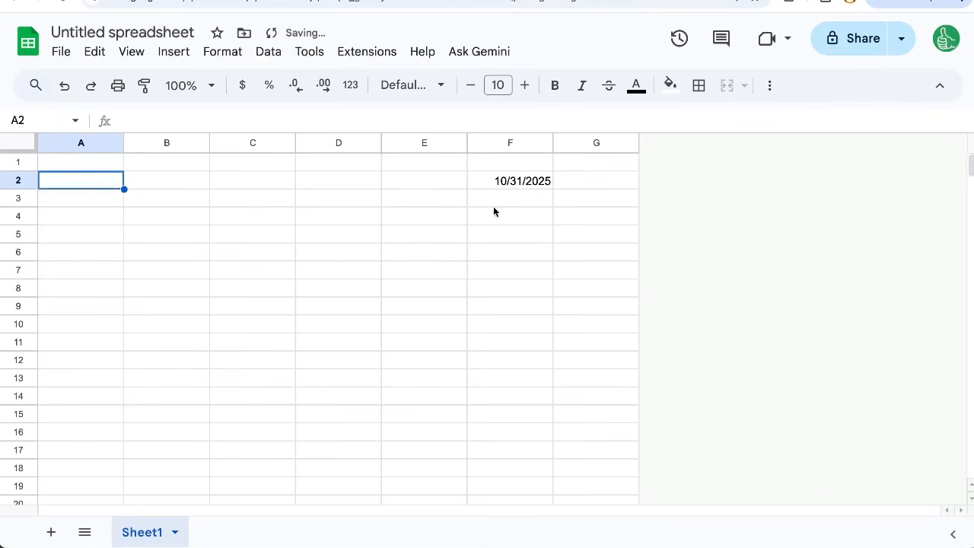
# Copy the date 10/31/2025 from F2 into E2
pyautogui.click(503, 181)
pyautogui.doubleClick(502, 181)
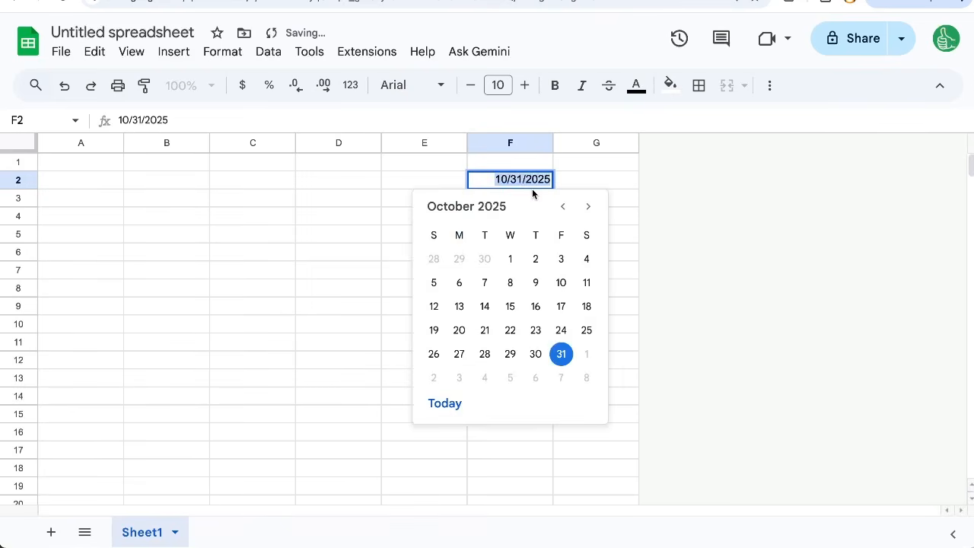
pyautogui.press('Escape')
pyautogui.click(440, 188)
pyautogui.write('10/31/2025')
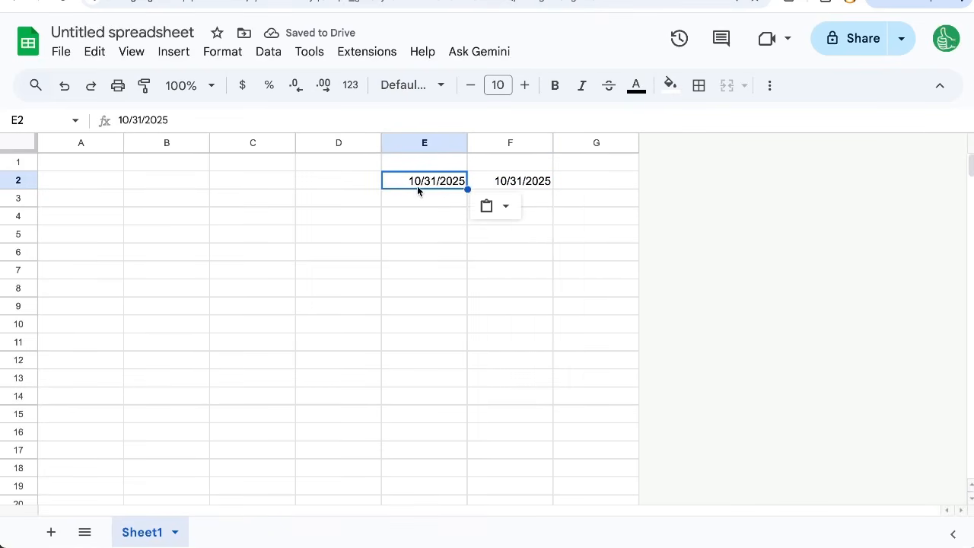
# Enter the formula =F2-1 in cell E2 to get the day before F2
pyautogui.write('=')
pyautogui.click(508, 179)
pyautogui.write('-1')
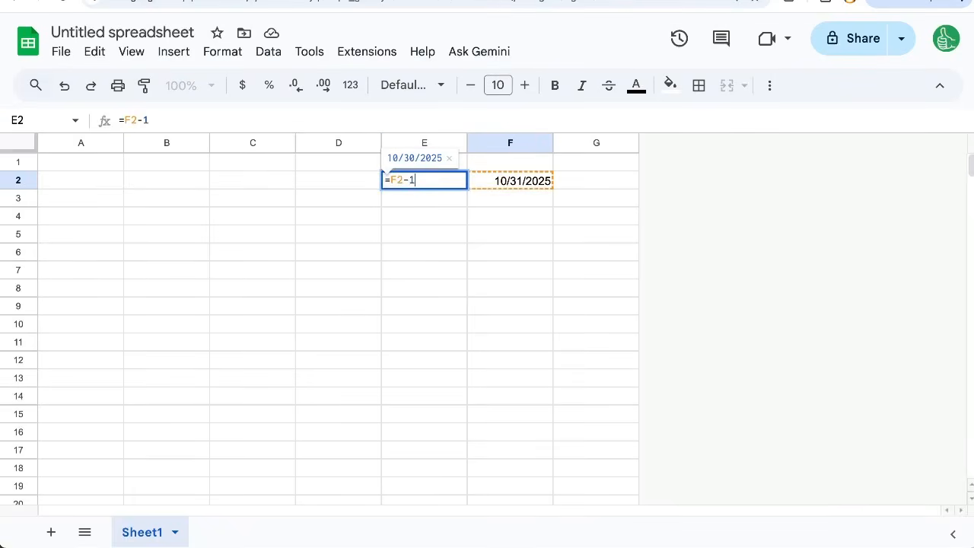
pyautogui.press('Return')
# Copy the previous-day formula from E2 into cells D2, C2, B2 and A2
pyautogui.press('Up')
pyautogui.hotkey('ctrl', 'c')
pyautogui.press('Left')
pyautogui.hotkey('ctrl', 'v')
pyautogui.press('Left')
pyautogui.hotkey('ctrl', 'v')
pyautogui.press('Left')
pyautogui.hotkey('ctrl', 'v')
pyautogui.press('Left')
pyautogui.hotkey('ctrl', 'v')
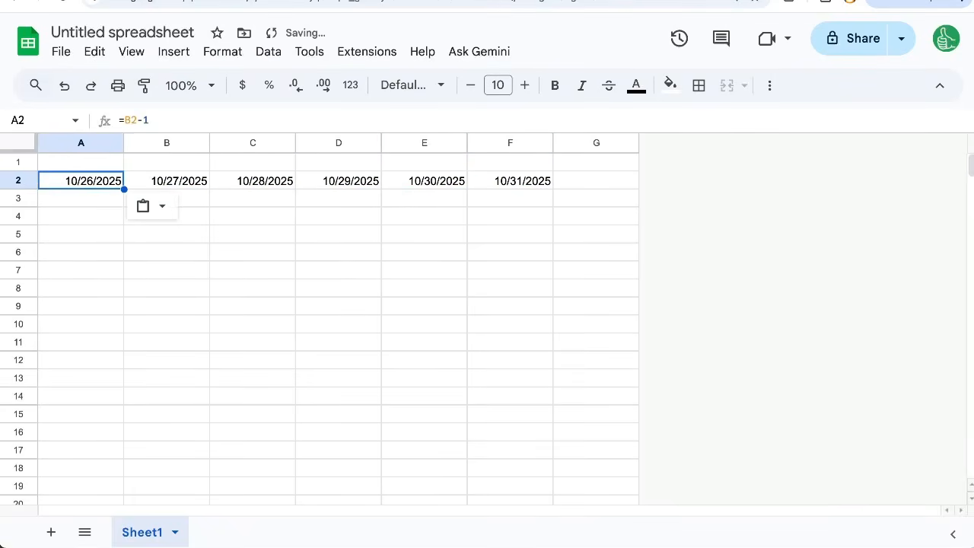
# Copy the previous-day formula from E2 into cell G2
pyautogui.press('Right')
pyautogui.press('Right')
pyautogui.press('Right')
pyautogui.press('Right')
pyautogui.press('Right')
pyautogui.hotkey('ctrl', 'c')
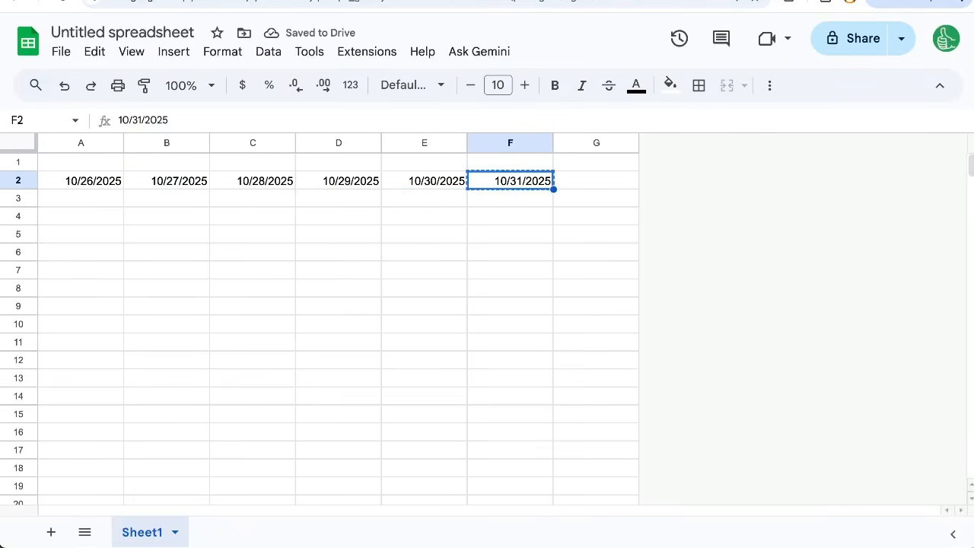
pyautogui.press('Left')
pyautogui.hotkey('ctrl', 'c')
pyautogui.press('Right')
pyautogui.press('Right')
pyautogui.hotkey('ctrl', 'v')
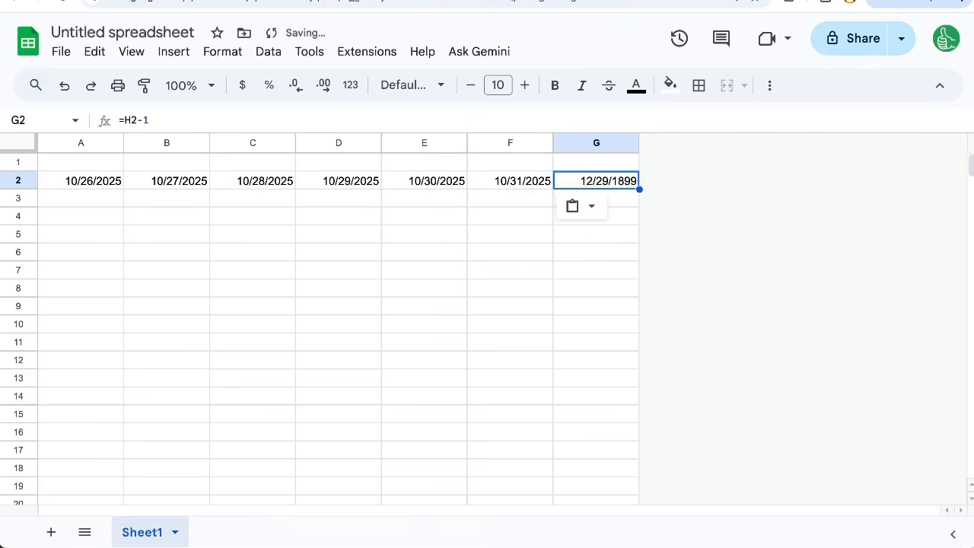
# Enter the formula =F2+1 in cell G2 to get the day after F2
pyautogui.write('=')
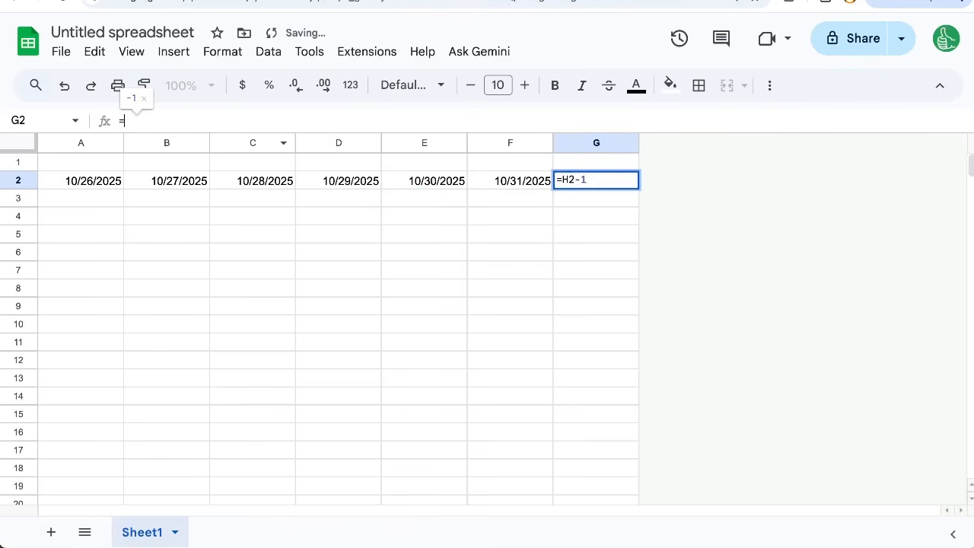
pyautogui.press('Left')
pyautogui.write('+1')
pyautogui.press('Return')
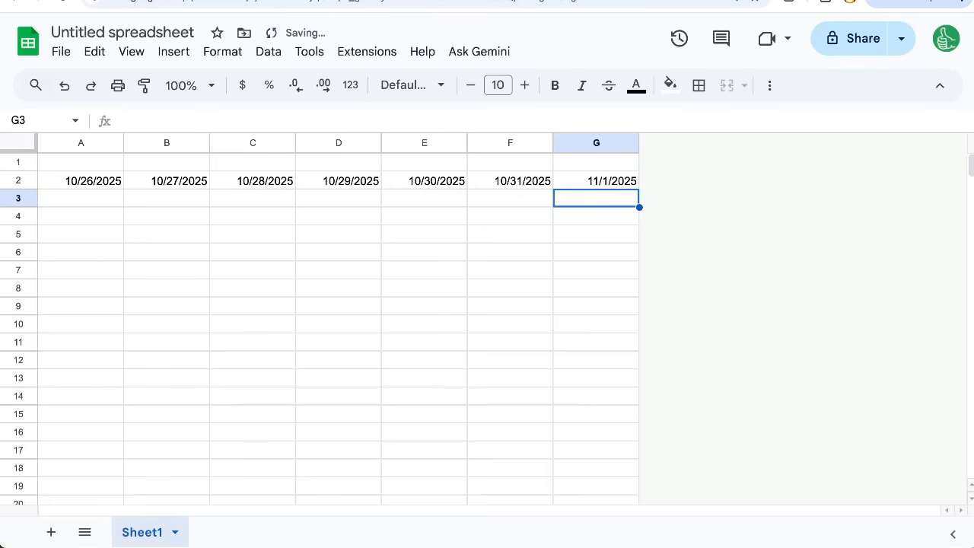
# Set the date in cell F2 to 11/7/2025 with the date picker
pyautogui.moveTo(71, 183); pyautogui.dragTo(570, 191)
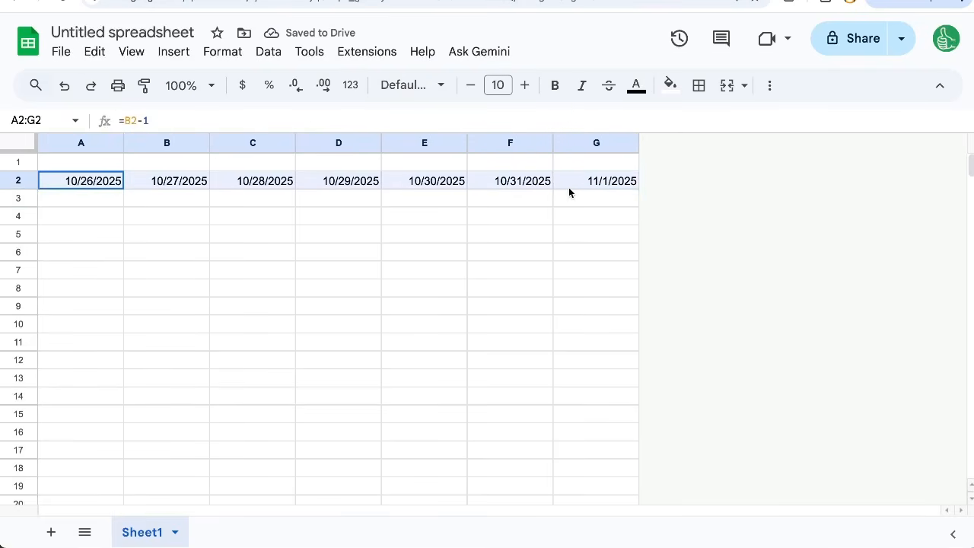
pyautogui.click(516, 184)
pyautogui.doubleClick(522, 183)
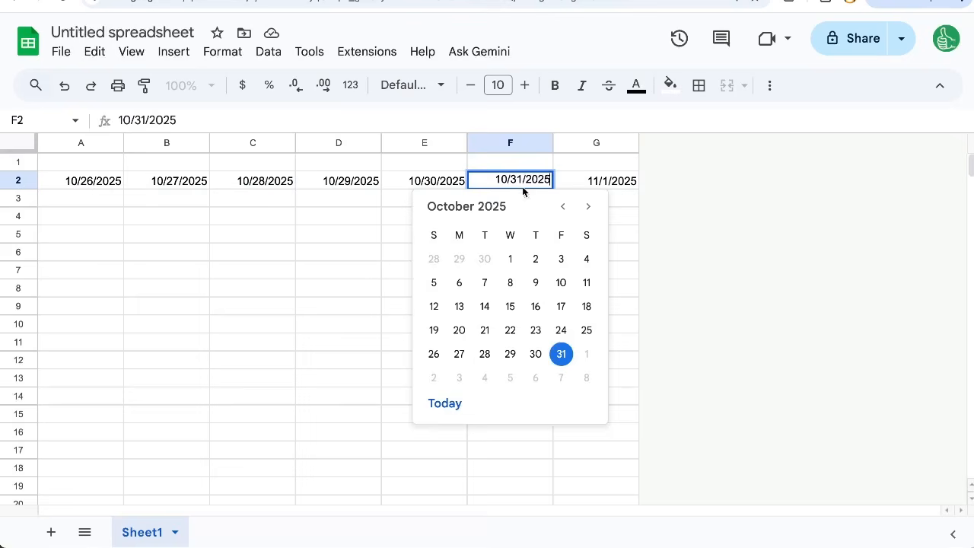
pyautogui.click(561, 378)
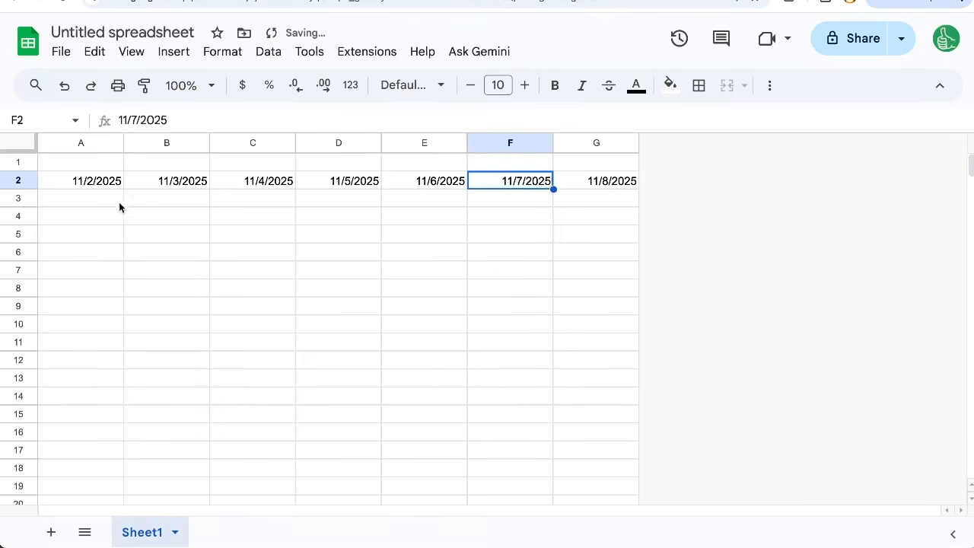
# Enter a formula in cell A1 that references the date in A2
pyautogui.click(81, 161)
pyautogui.write('=')
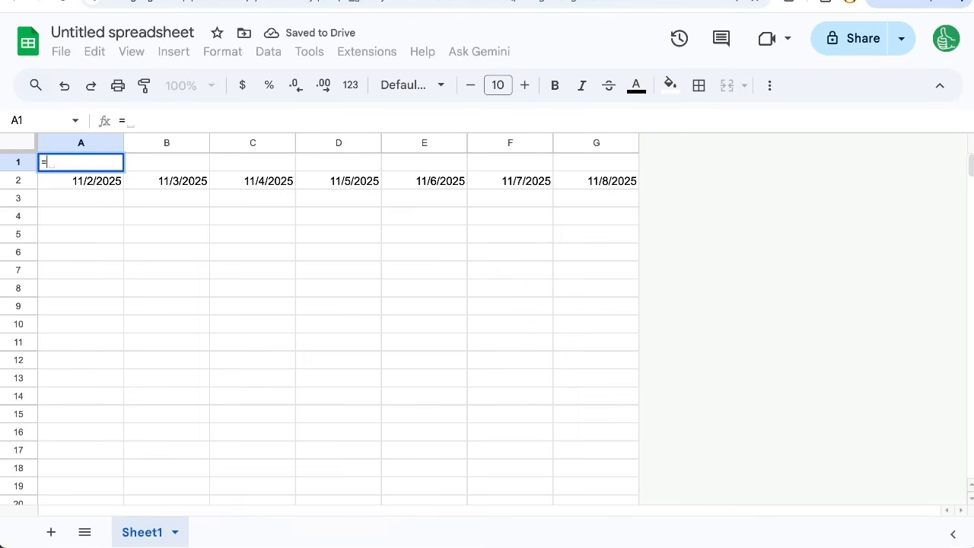
pyautogui.click(96, 182)
pyautogui.press('Return')
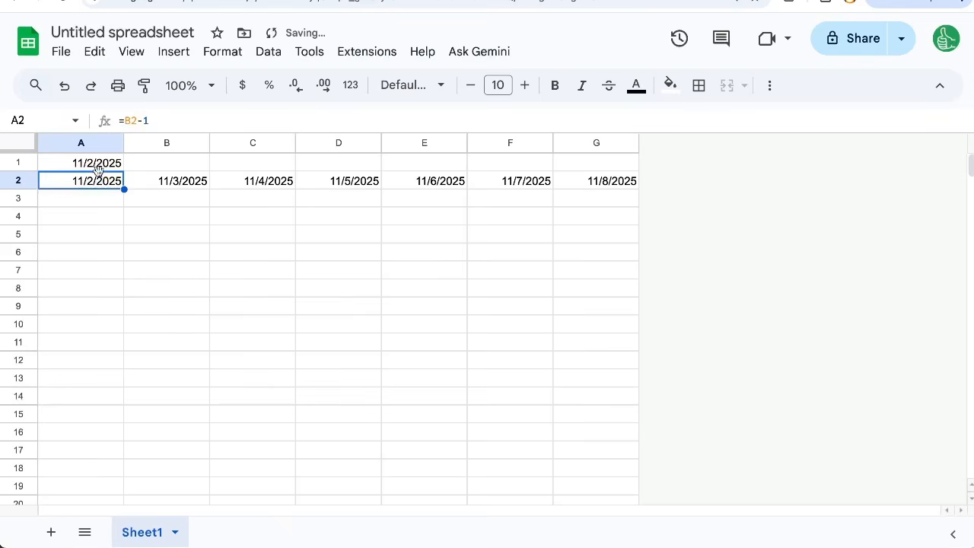
# Copy the date reference formula from cell A1 across row 1 through G1
pyautogui.click(110, 162)
pyautogui.hotkey('ctrl', 'c')
pyautogui.hotkey('ctrl', 'shift', 'Right')
pyautogui.hotkey('ctrl', 'v')
pyautogui.click(111, 162)
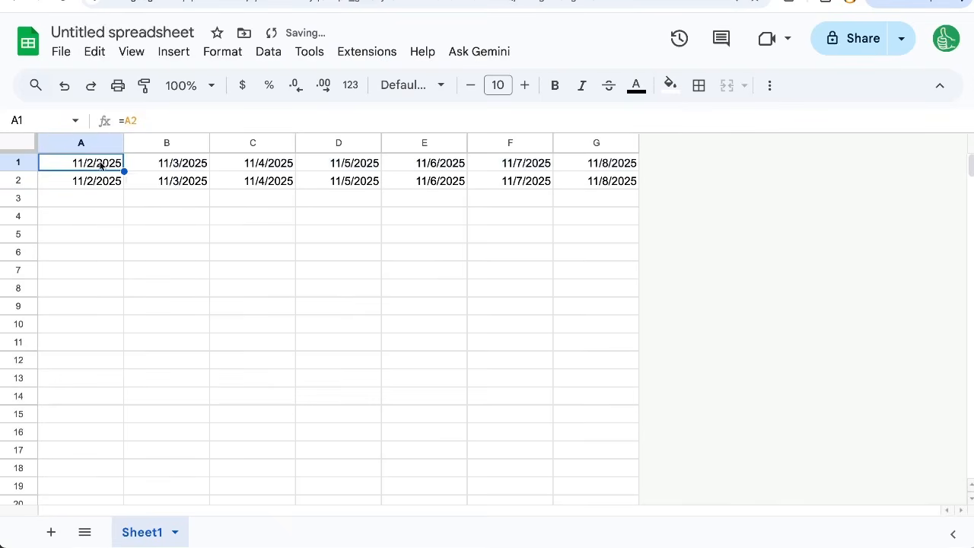
# Apply a custom date format to A1:G1 that removes the month and shows only the full day name
pyautogui.moveTo(97, 163); pyautogui.dragTo(587, 163)
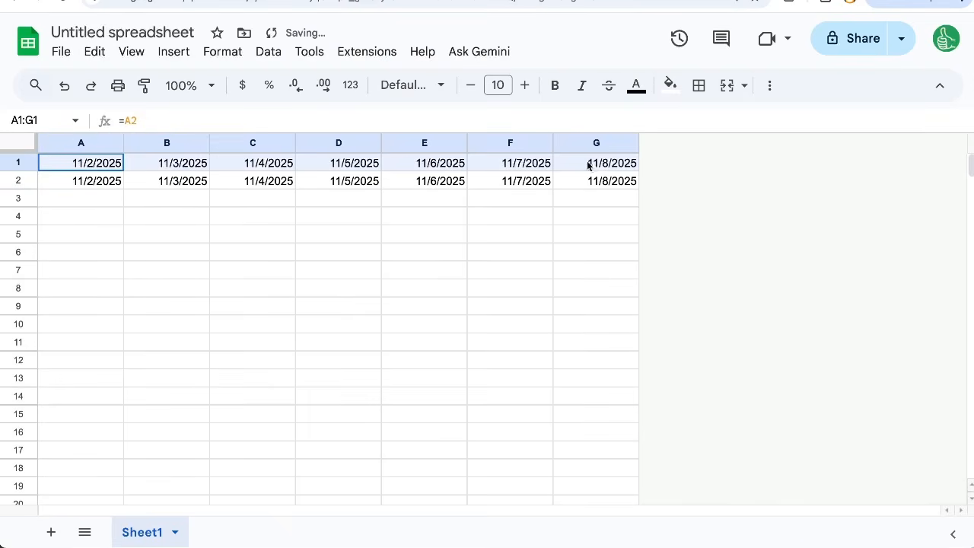
pyautogui.click(222, 55)
pyautogui.moveTo(323, 164)
pyautogui.scroll(-2, 617, 403)
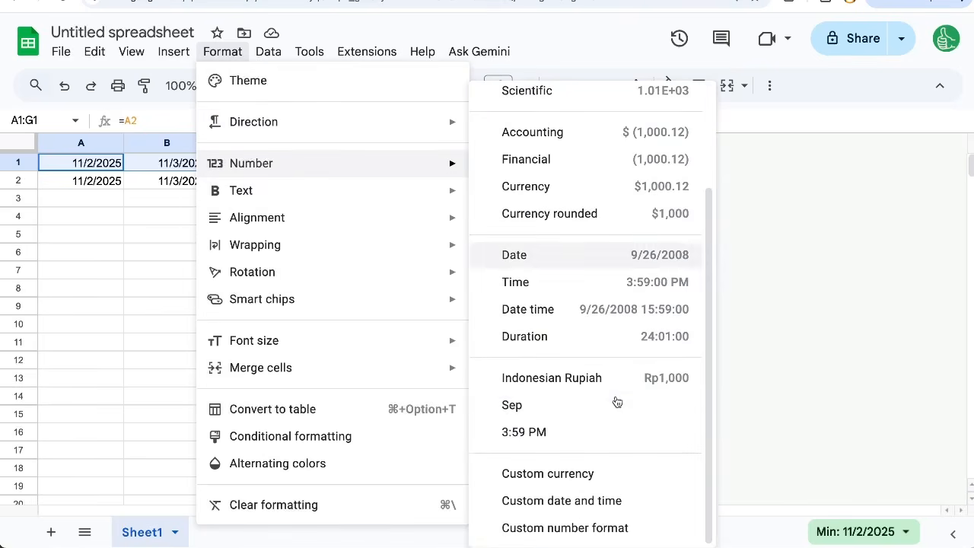
pyautogui.click(565, 502)
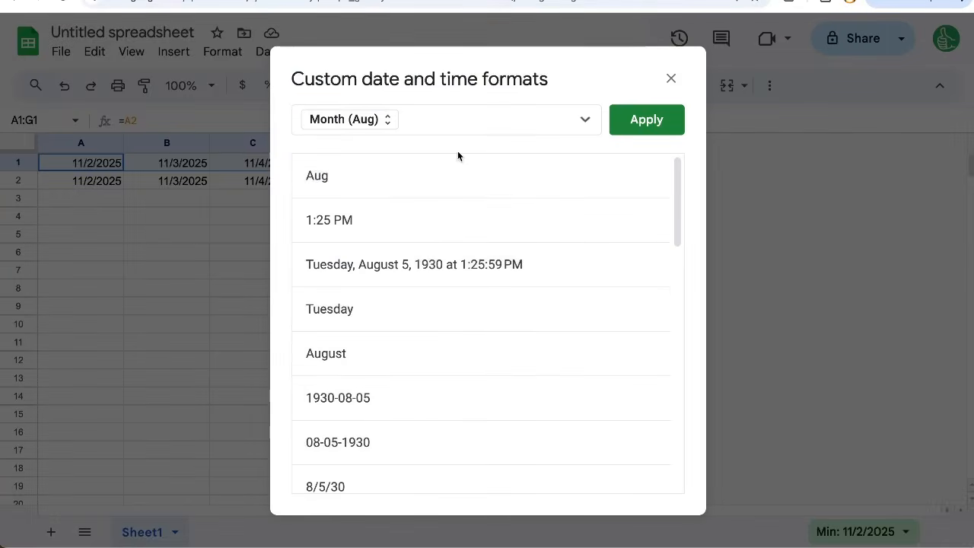
pyautogui.click(376, 128)
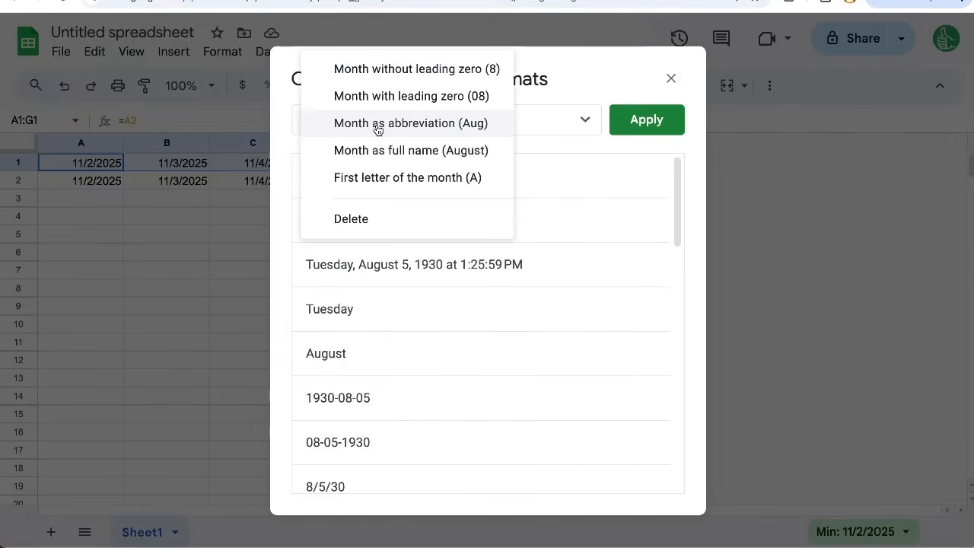
pyautogui.click(377, 232)
pyautogui.scroll(-1, 383, 294)
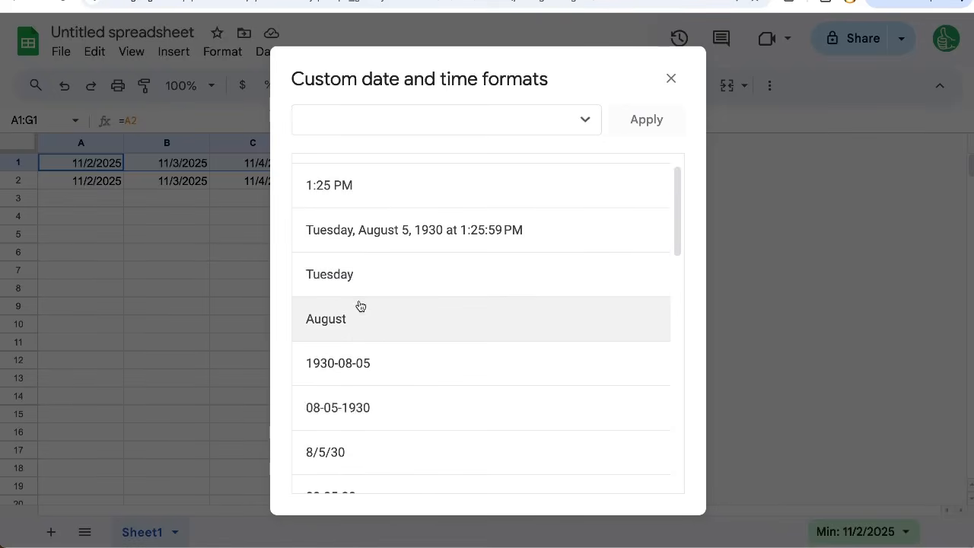
pyautogui.click(344, 276)
pyautogui.click(380, 122)
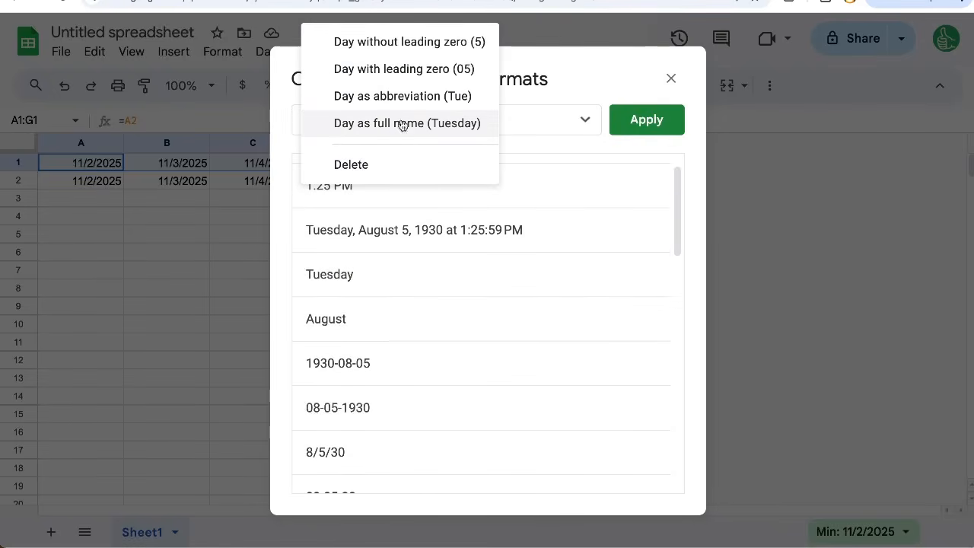
pyautogui.click(650, 116)
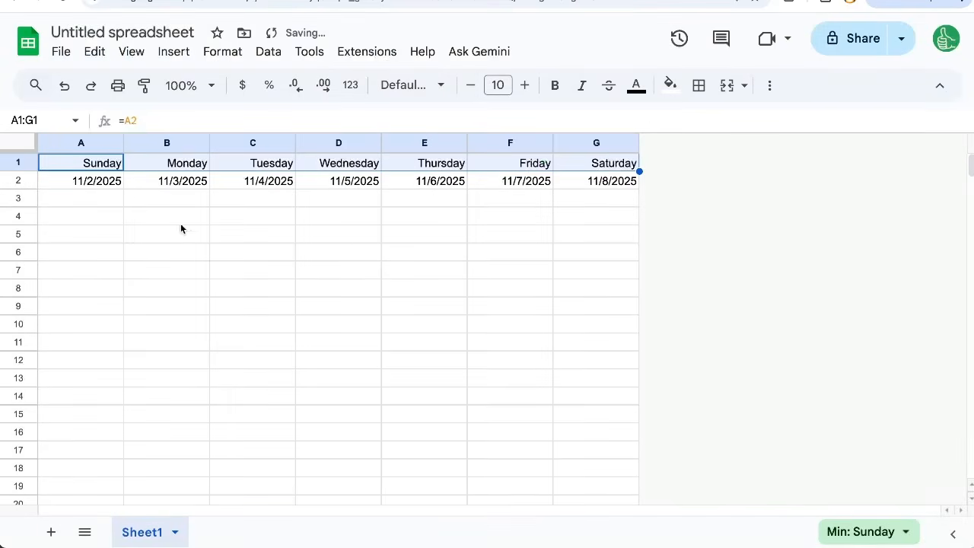
# Set the date in cell F2 to 11/14/2025 with the date picker
pyautogui.click(502, 181)
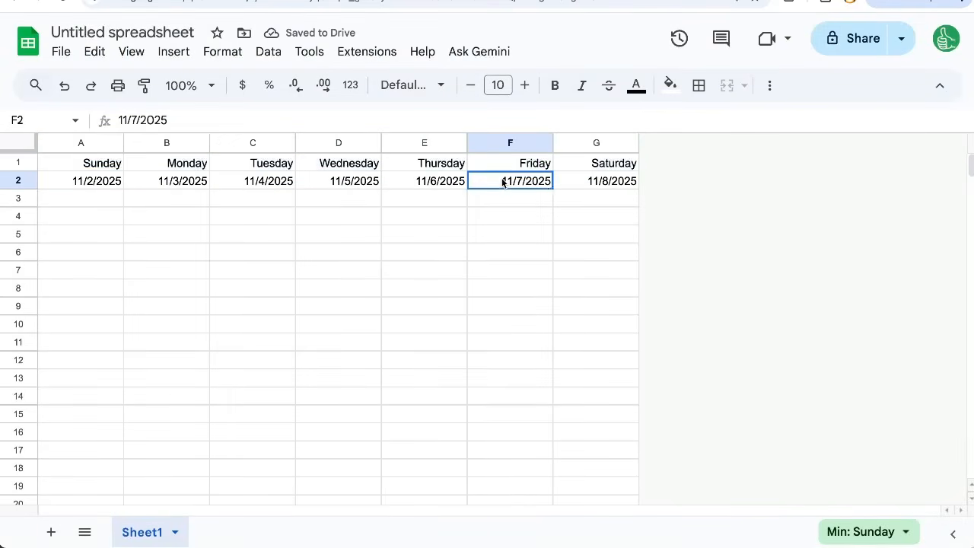
pyautogui.moveTo(106, 163); pyautogui.dragTo(641, 181)
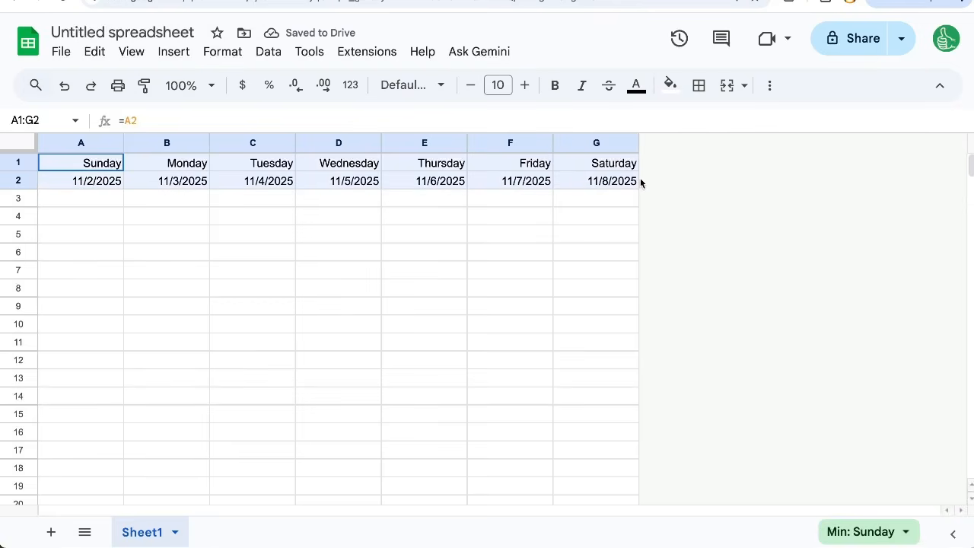
pyautogui.click(506, 183)
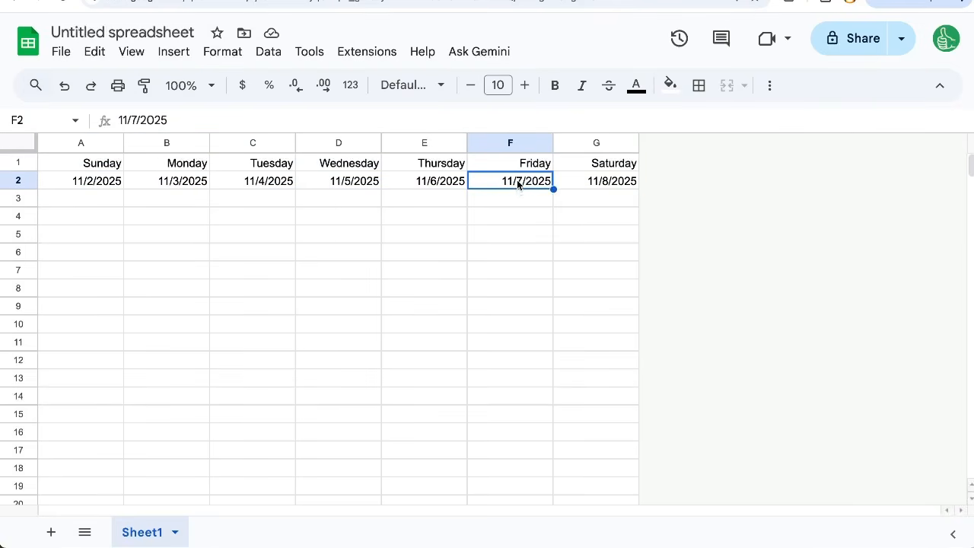
pyautogui.doubleClick(517, 182)
pyautogui.click(561, 306)
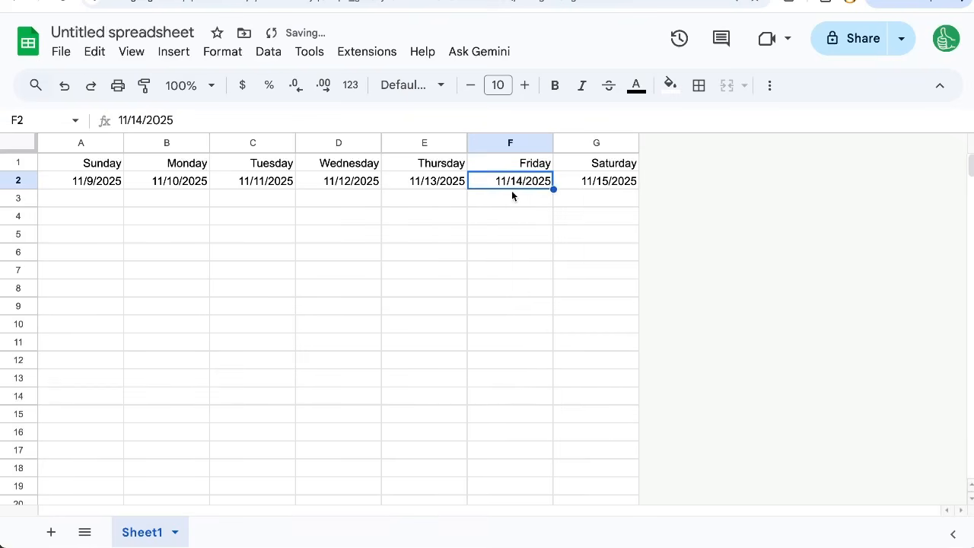
pyautogui.moveTo(92, 163); pyautogui.dragTo(542, 166)
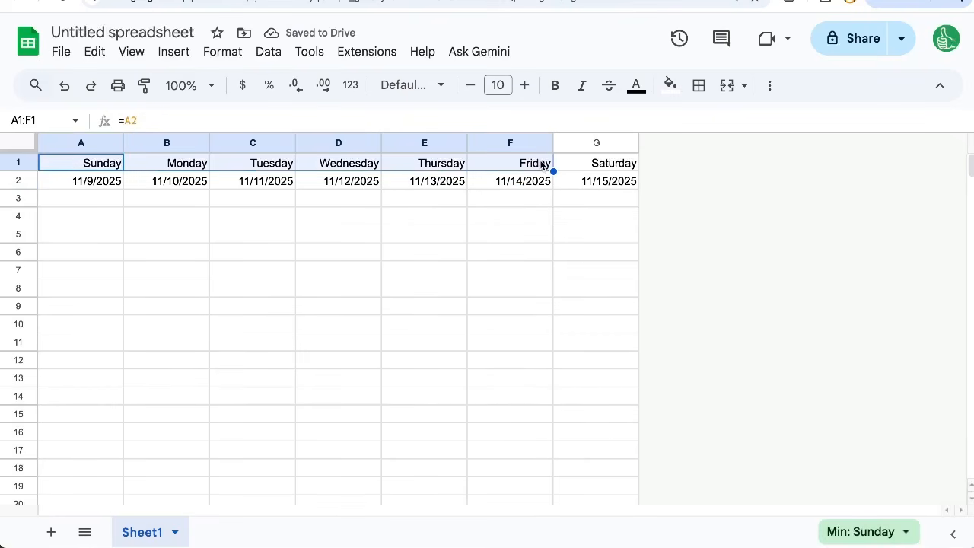
# Increase the height of row 3 to roughly four and a half times the default row height
pyautogui.click(81, 221)
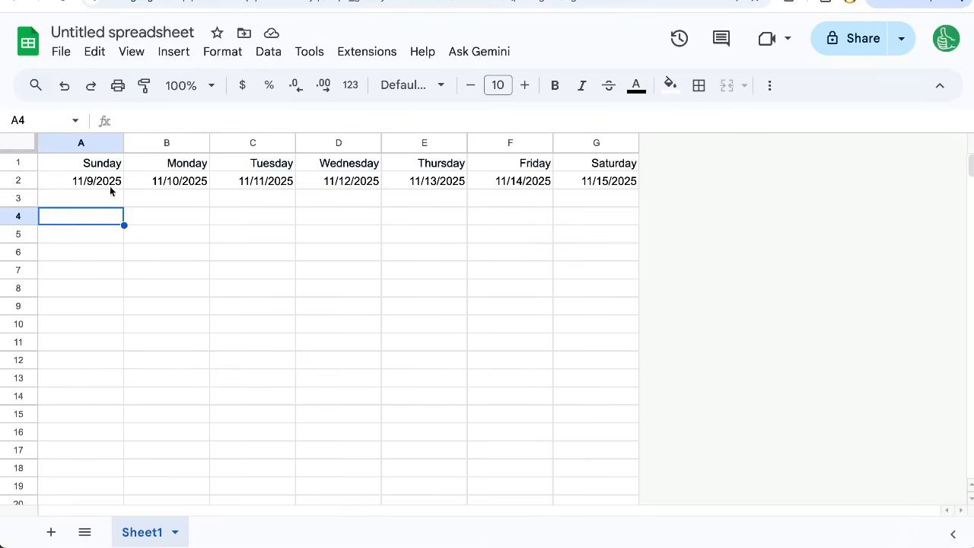
pyautogui.click(18, 200)
pyautogui.moveTo(18, 207); pyautogui.dragTo(18, 270)
pyautogui.moveTo(81, 229); pyautogui.dragTo(615, 243)
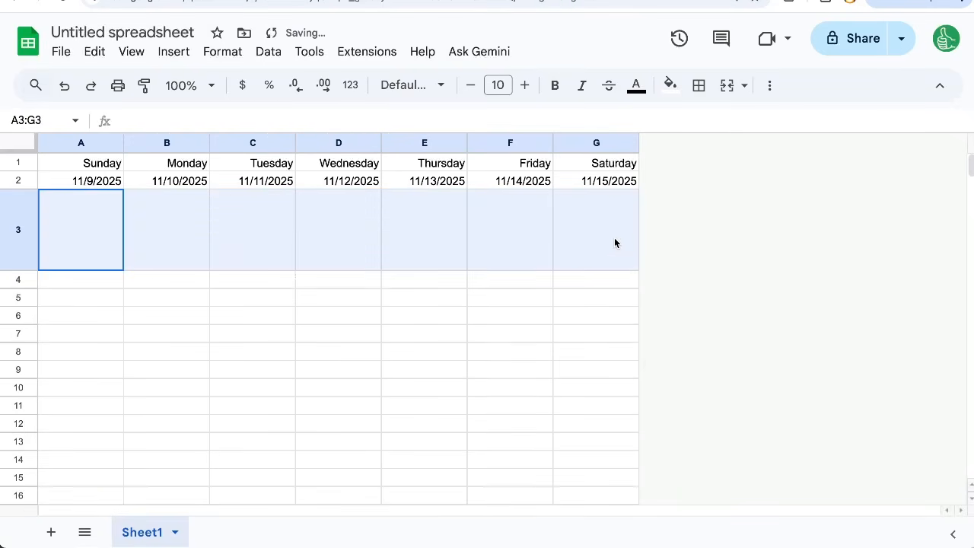
pyautogui.moveTo(102, 161); pyautogui.dragTo(517, 183)
pyautogui.click(79, 280)
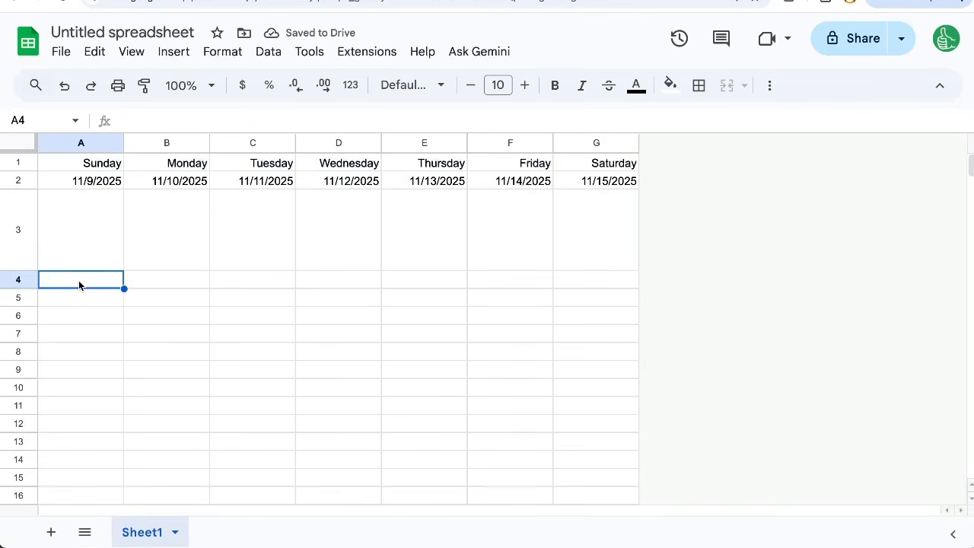
# Check the formula in cell A2, and clear the date from cell F2
pyautogui.click(102, 183)
pyautogui.doubleClick(102, 183)
pyautogui.press('Escape')
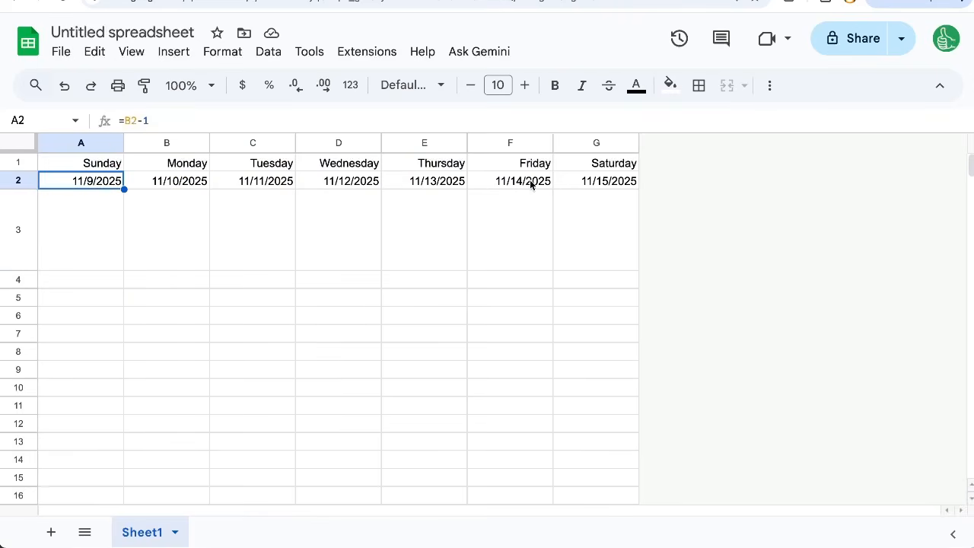
pyautogui.click(531, 184)
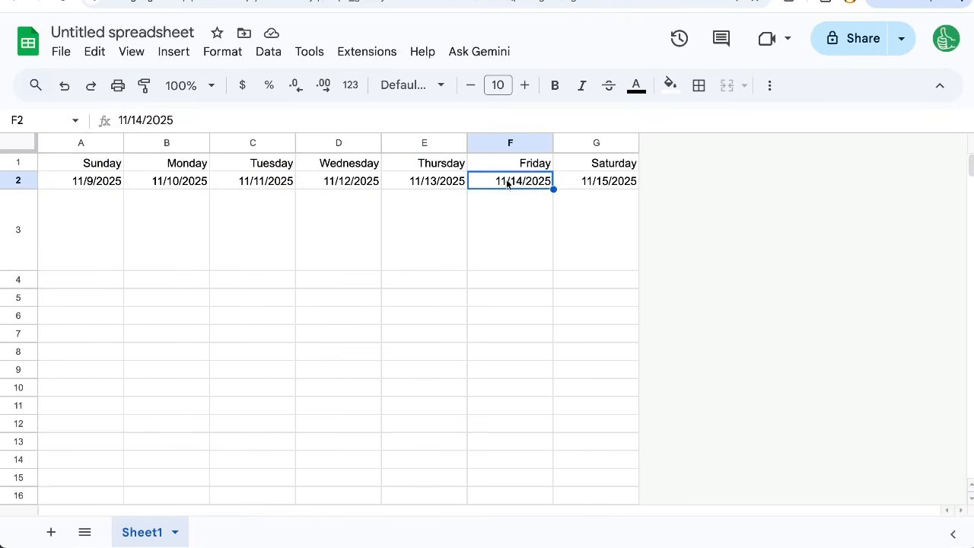
pyautogui.press('Delete')
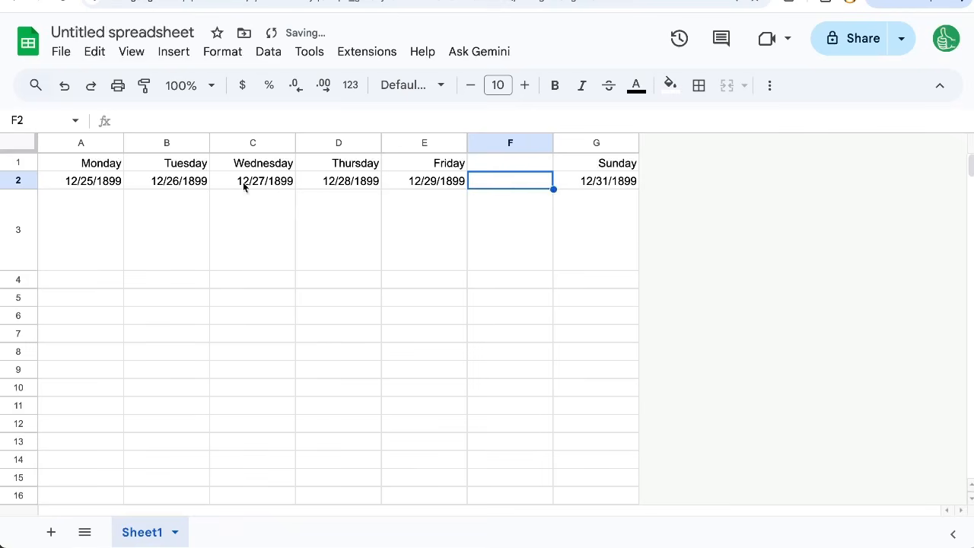
# Replace the formula in cell A2 with =DATE(YEAR(TODAY()),MONTH(TODAY()),1)
pyautogui.click(103, 181)
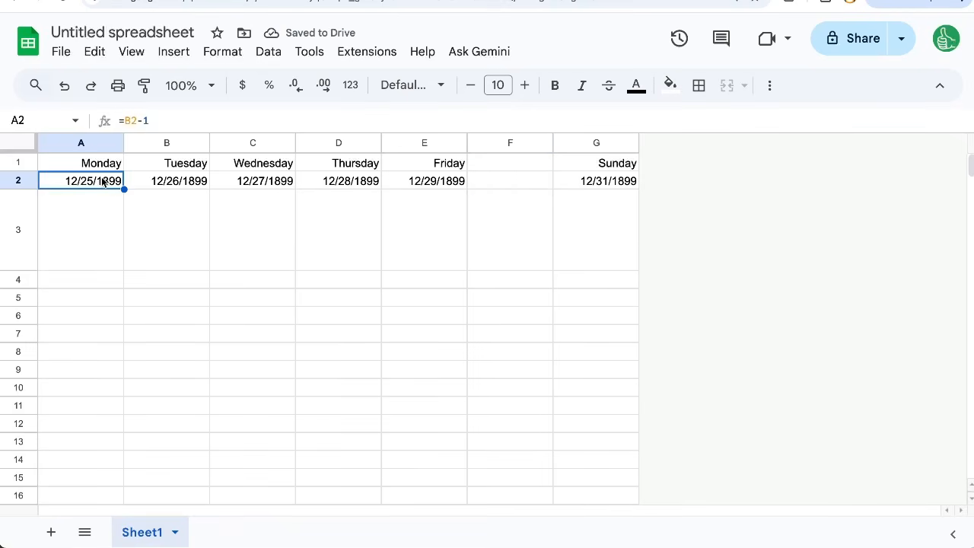
pyautogui.doubleClick(103, 181)
pyautogui.press('super+a')
pyautogui.write('=DATE(YEAR(TODAY()),MONTH(TODAY())')
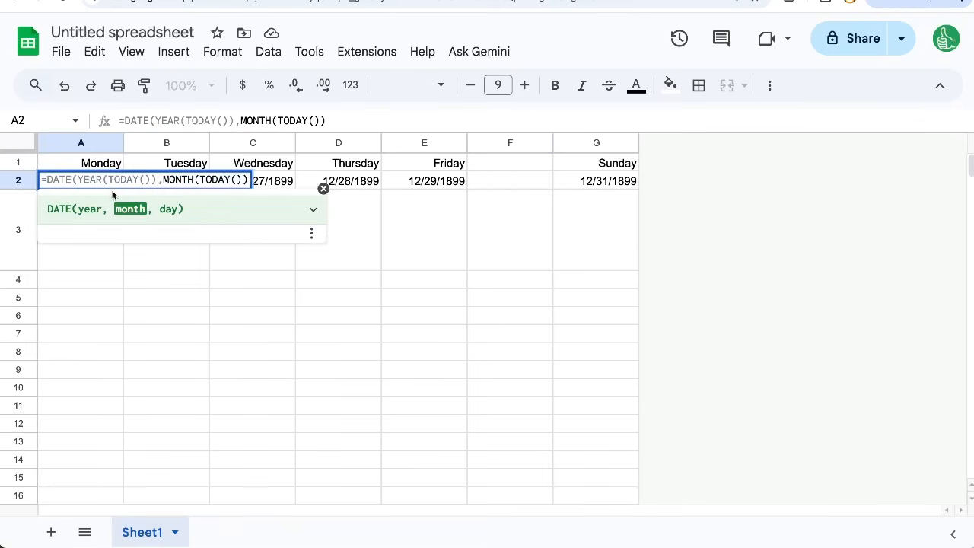
pyautogui.moveTo(109, 180); pyautogui.dragTo(134, 179)
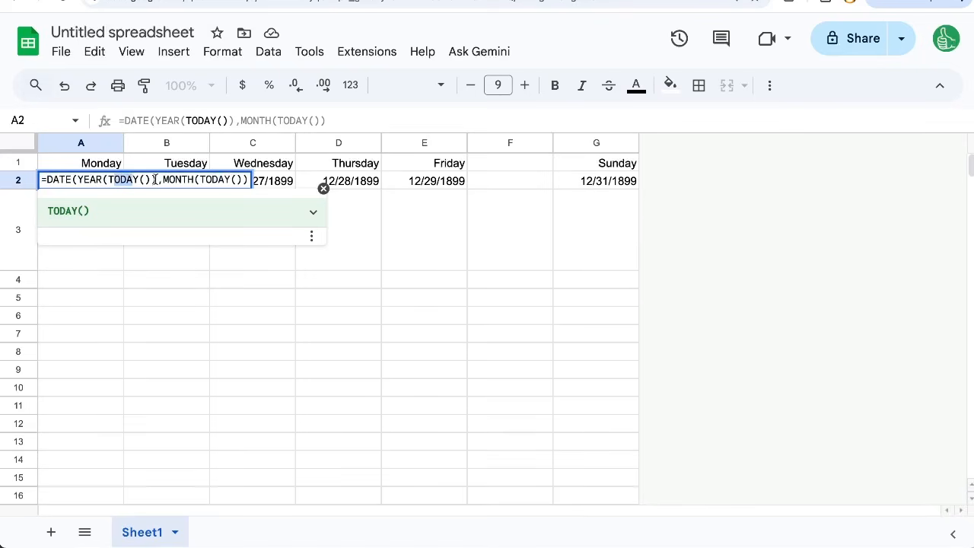
pyautogui.click(246, 179)
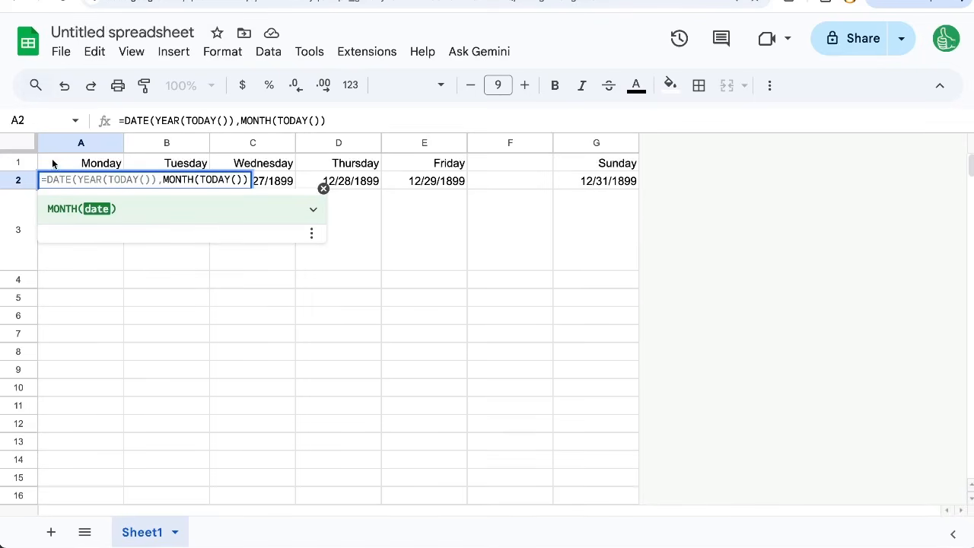
pyautogui.write(')')
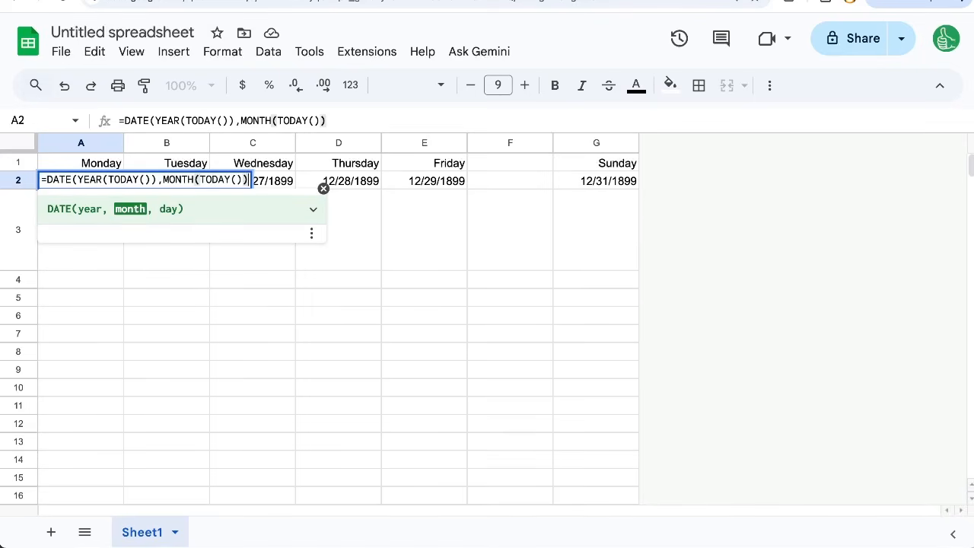
pyautogui.write(',1)')
pyautogui.press('Return')
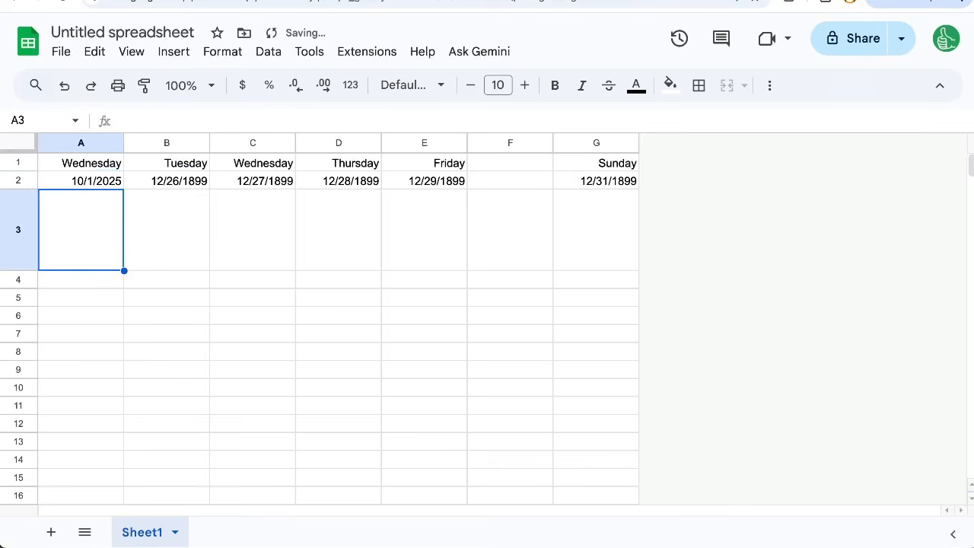
# Enter the formula =A2+1 in cell B2 to get the day after A2
pyautogui.click(112, 178)
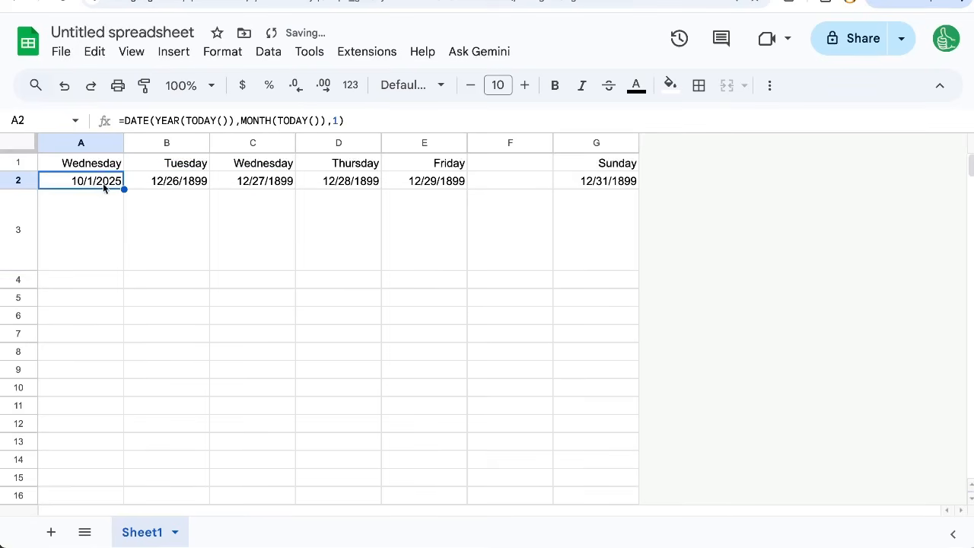
pyautogui.press('Right')
pyautogui.write('=')
pyautogui.click(108, 183)
pyautogui.write('+')
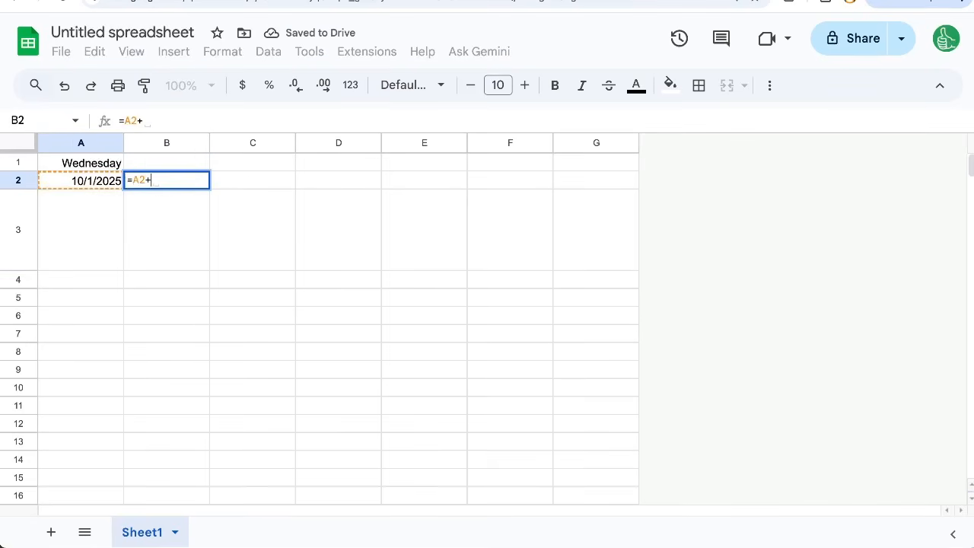
pyautogui.write('1')
pyautogui.hotkey('ctrl', 'Return')
# Copy the next-day formula from B2 into cells C2 through G2
pyautogui.hotkey('ctrl', 'c')
pyautogui.press('Right')
pyautogui.hotkey('ctrl', 'v')
pyautogui.press('Right')
pyautogui.hotkey('ctrl', 'v')
pyautogui.press('Right')
pyautogui.hotkey('ctrl', 'v')
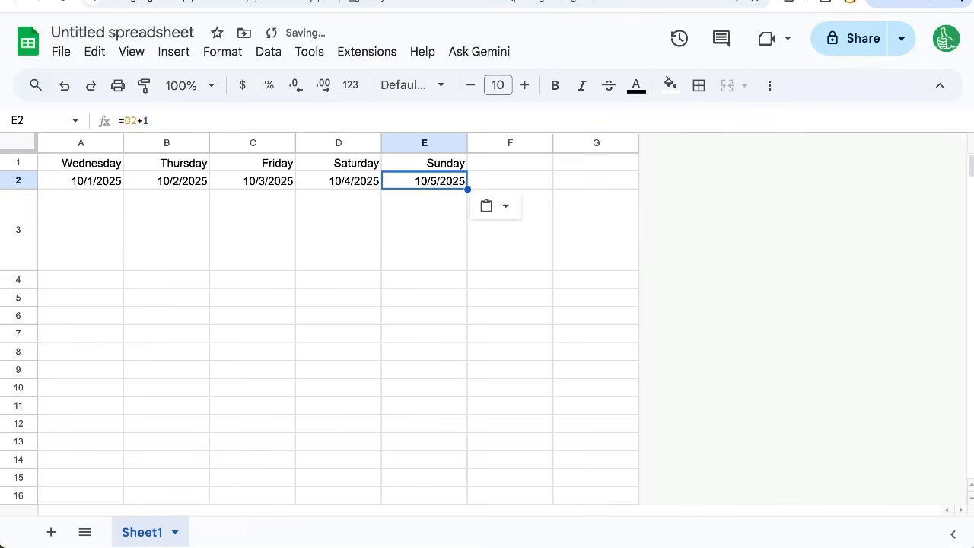
pyautogui.press('Right')
pyautogui.hotkey('ctrl', 'v')
pyautogui.press('Right')
pyautogui.hotkey('ctrl', 'v')
# Enter the formula =A2+7 in cell A4 to start the second week
pyautogui.click(108, 184)
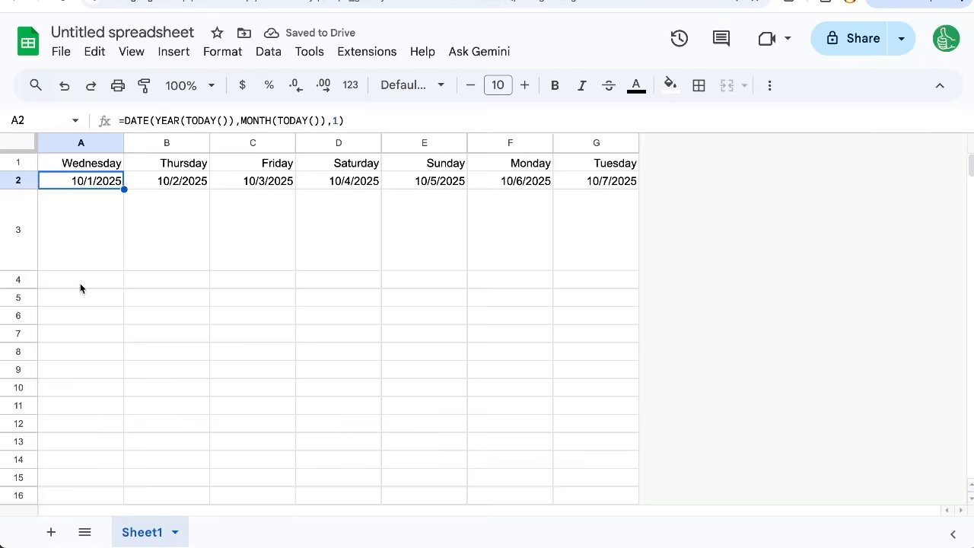
pyautogui.click(80, 283)
pyautogui.write('=')
pyautogui.click(97, 183)
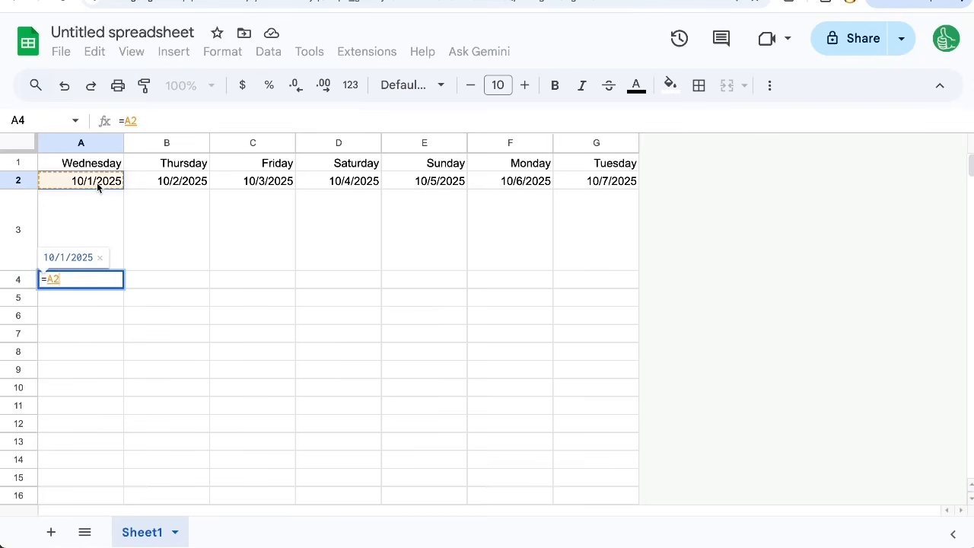
pyautogui.write('+7')
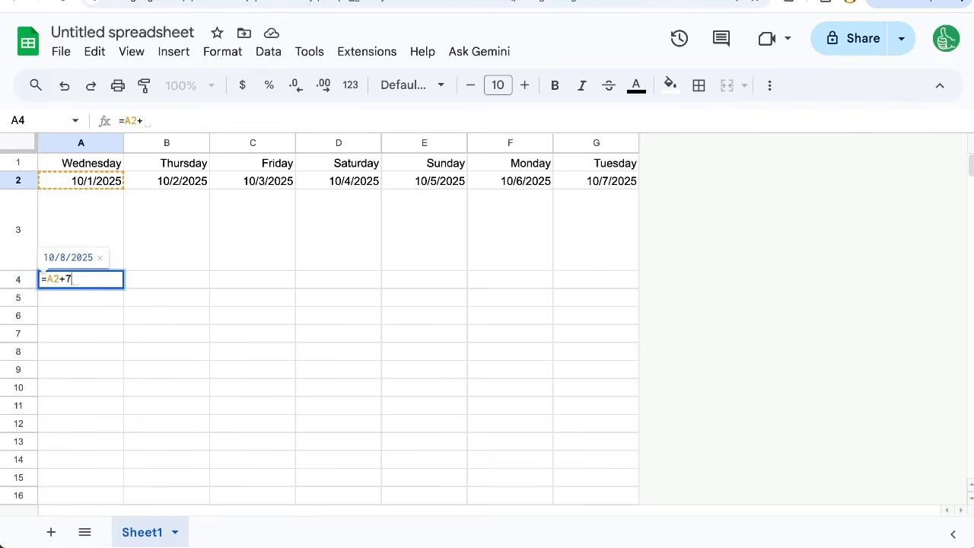
# Copy the next-day formula from cell B2 into cell B4
pyautogui.click(176, 181)
pyautogui.hotkey('ctrl', 'c')
pyautogui.click(168, 280)
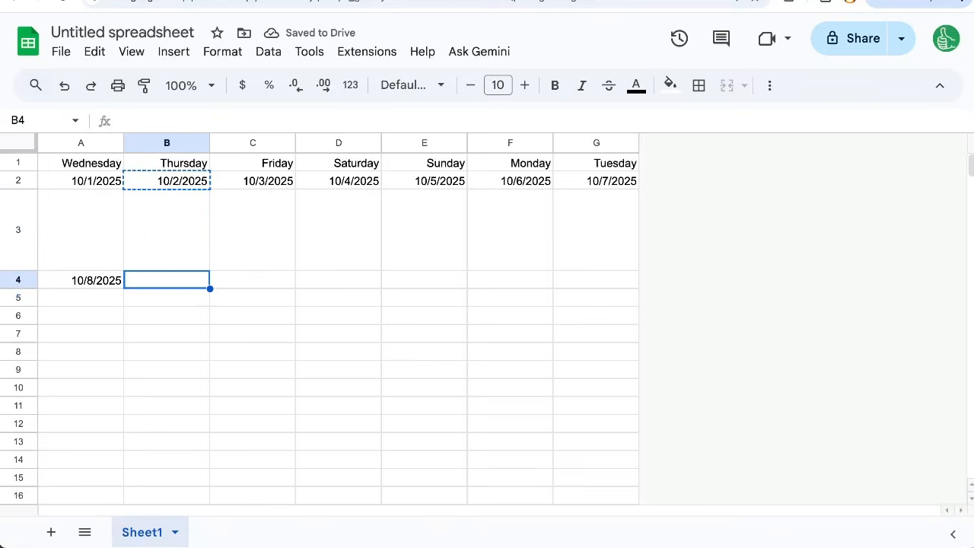
pyautogui.hotkey('ctrl', 'v')
pyautogui.moveTo(88, 172); pyautogui.dragTo(640, 186)
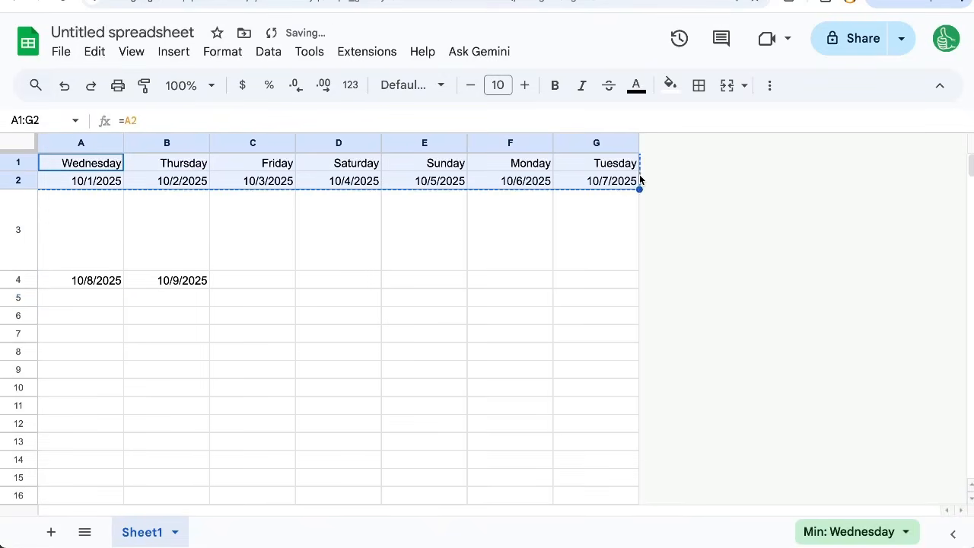
pyautogui.hotkey('ctrl', 'c')
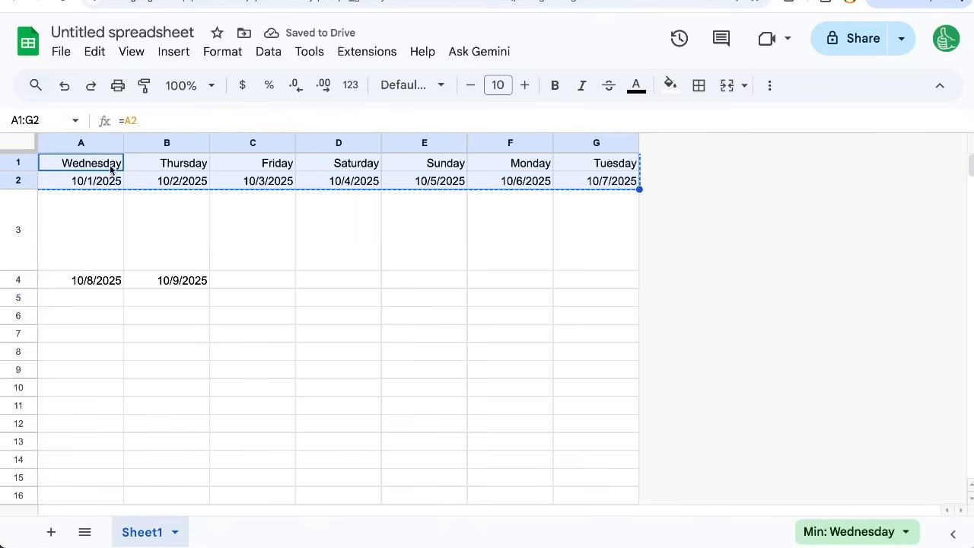
pyautogui.moveTo(96, 284); pyautogui.dragTo(596, 298)
# Enter the formula =A4 in cell A5 to reference the second week's first date
pyautogui.click(101, 298)
pyautogui.write('=')
pyautogui.click(104, 280)
pyautogui.press('Return')
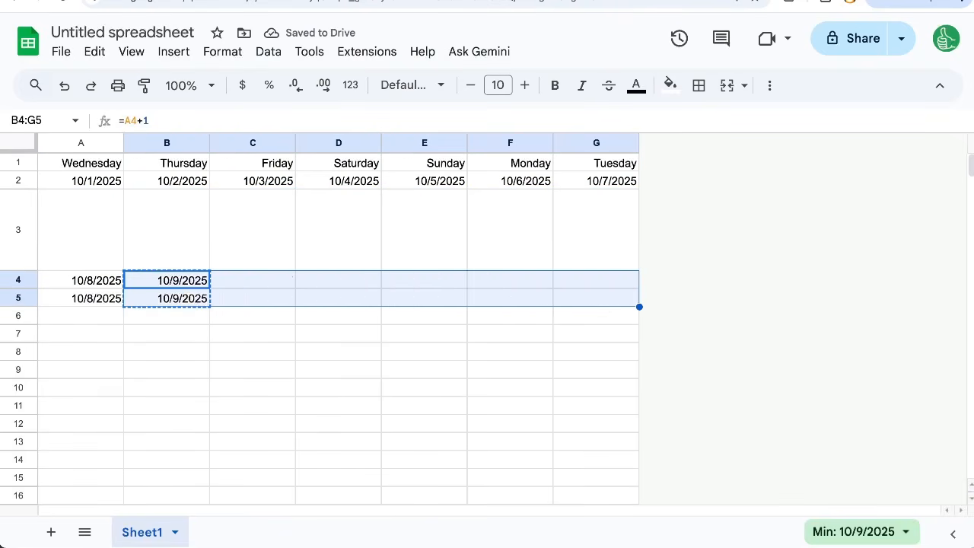
# Fill the next-day formulas in B4:B5 across through column G
pyautogui.hotkey('ctrl', 'r')
# Copy the weekday row A1:G1 and paste only its format onto the second week's cells in A4:G5
pyautogui.press('Left')
pyautogui.press('Up')
pyautogui.press('Up')
pyautogui.press('Up')
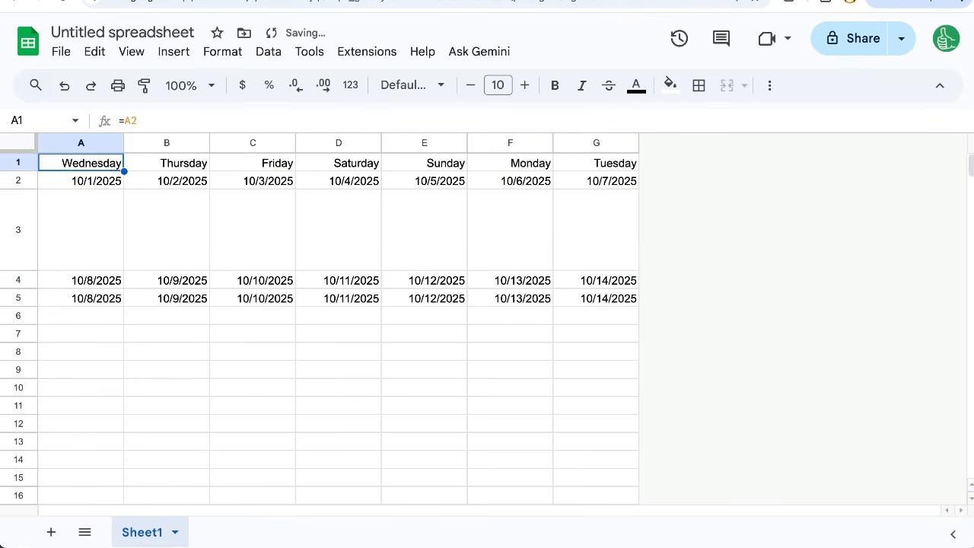
pyautogui.hotkey('shift', 'Right')
pyautogui.hotkey('shift', 'Right')
pyautogui.hotkey('shift', 'Right')
pyautogui.hotkey('shift', 'Right')
pyautogui.hotkey('shift', 'Right')
pyautogui.hotkey('shift', 'Right')
pyautogui.hotkey('ctrl', 'c')
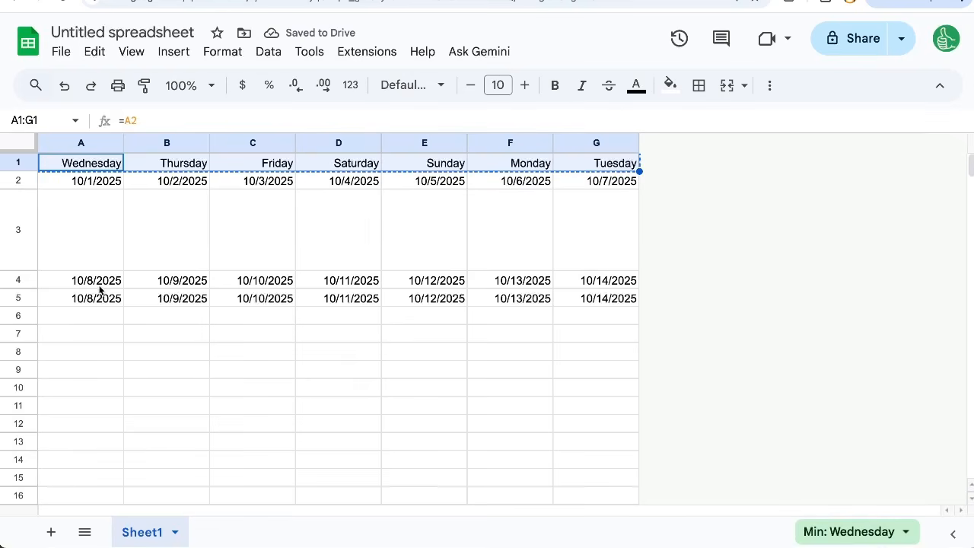
pyautogui.moveTo(97, 286); pyautogui.dragTo(598, 299)
pyautogui.rightClick(569, 283)
pyautogui.moveTo(609, 181)
pyautogui.click(418, 221)
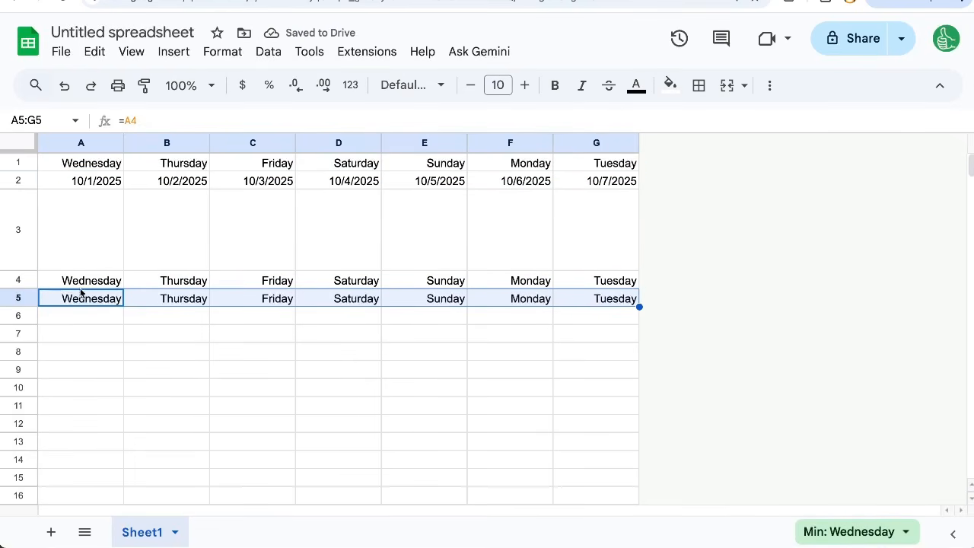
# Reference the row 5 dates in A4:G4 as weekday names and format A5:G5 as short dates like 10/8/25
pyautogui.moveTo(89, 281); pyautogui.dragTo(590, 284)
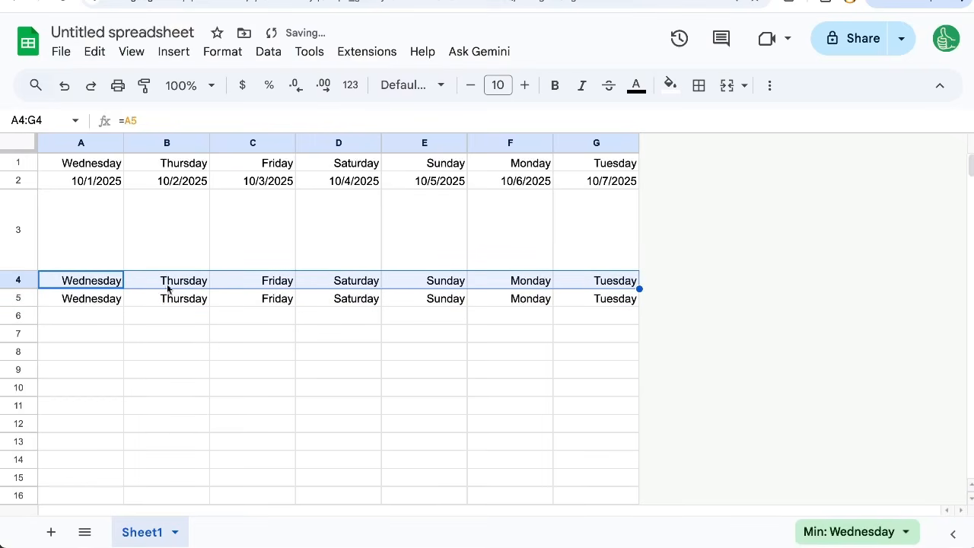
pyautogui.moveTo(92, 304); pyautogui.dragTo(646, 300)
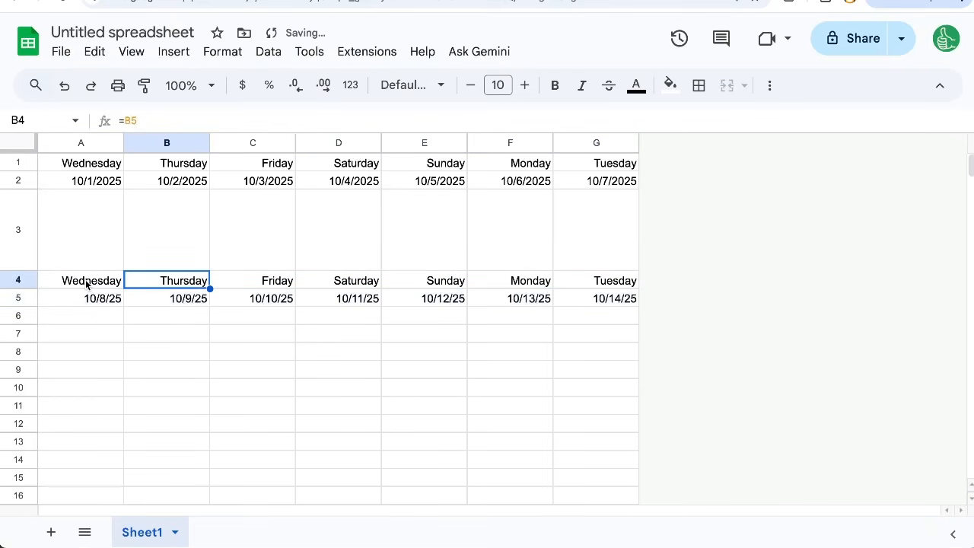
# Review the weekday, date and blank entry rows of the two-week calendar layout
pyautogui.moveTo(85, 280); pyautogui.dragTo(604, 296)
pyautogui.click(102, 226)
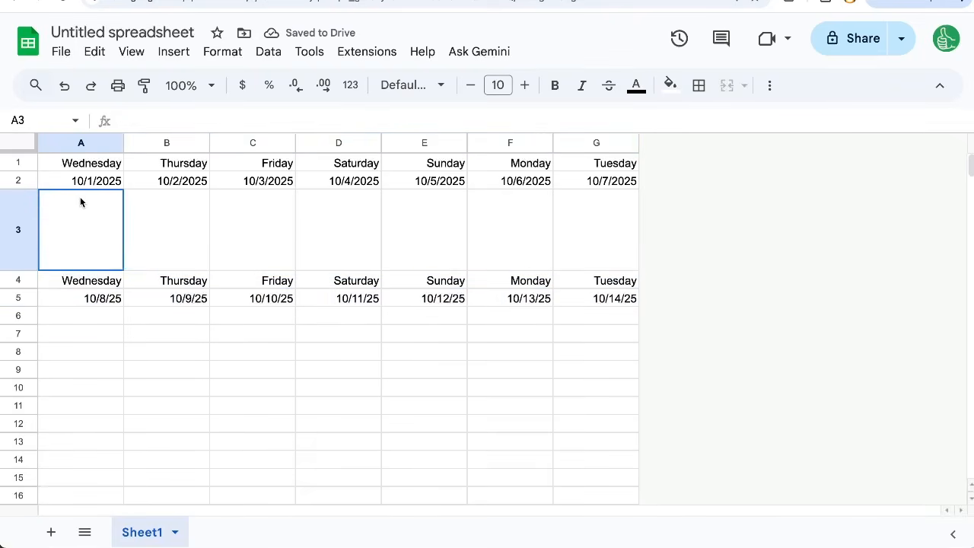
pyautogui.moveTo(80, 197); pyautogui.dragTo(631, 215)
pyautogui.moveTo(74, 317); pyautogui.dragTo(565, 416)
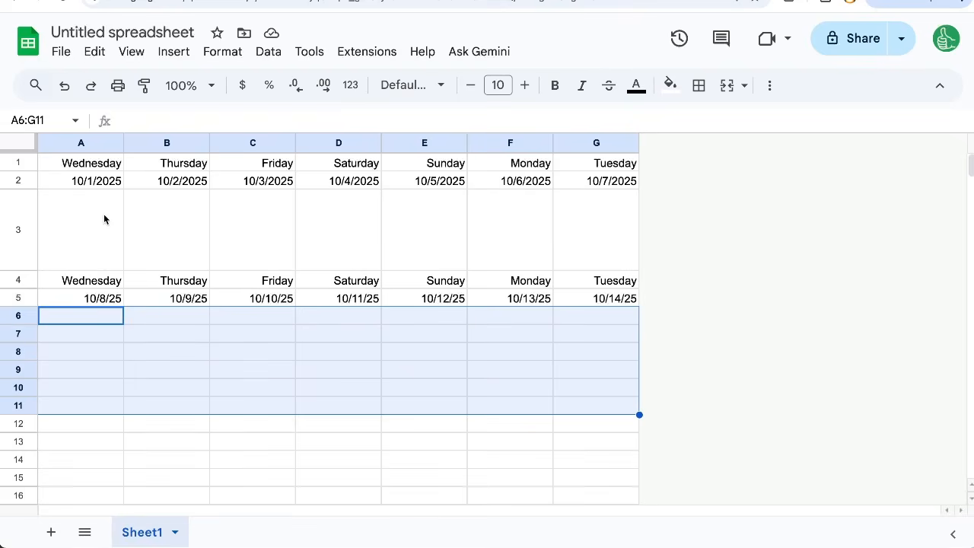
pyautogui.doubleClick(84, 186)
pyautogui.press('Return')
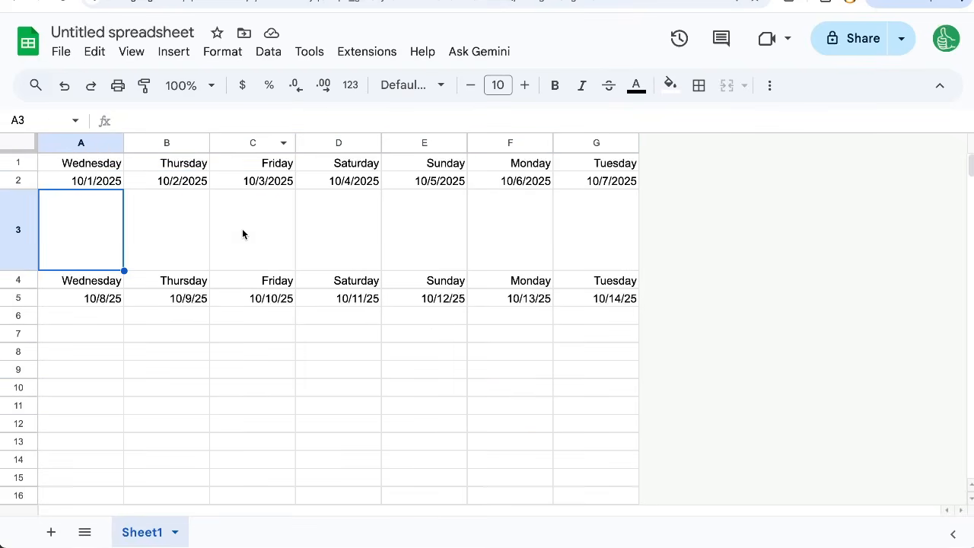
pyautogui.keyDown('shift'); pyautogui.click(612, 457); pyautogui.keyUp('shift')
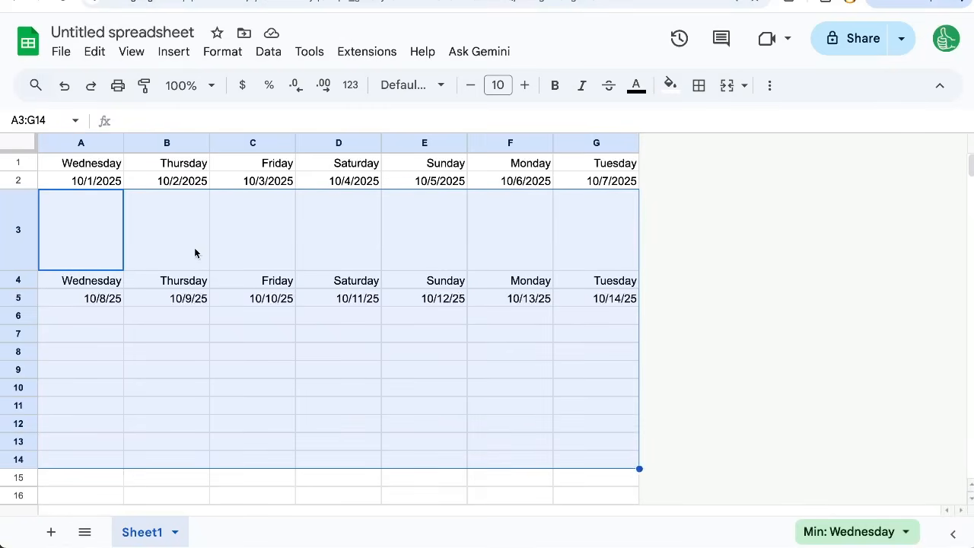
pyautogui.moveTo(84, 228); pyautogui.dragTo(520, 412)
pyautogui.moveTo(75, 224); pyautogui.dragTo(616, 257)
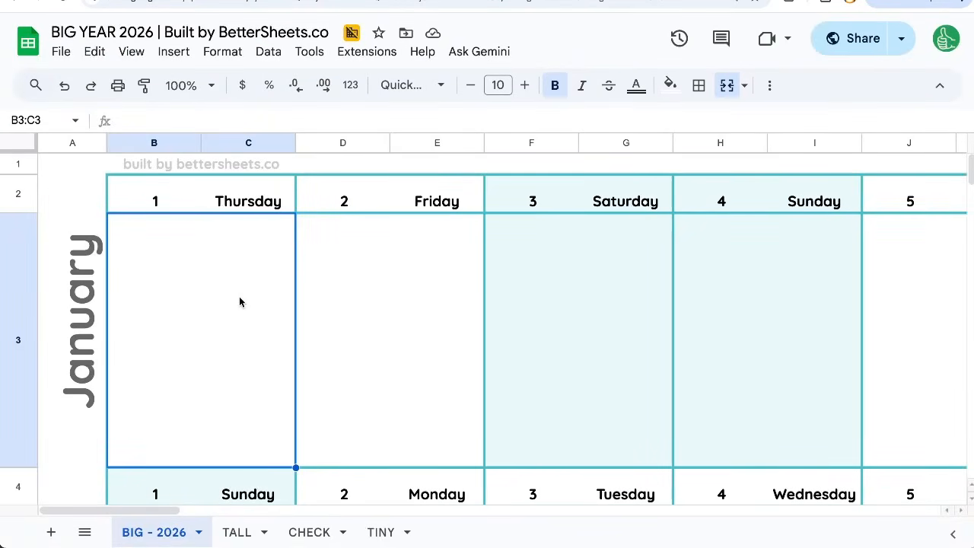
# Switch to the BIG YEAR 2026 spreadsheet and examine its full-year layout, with each month's days running across one row
pyautogui.hotkey('ctrl', '-')
pyautogui.hotkey('ctrl', '-')
pyautogui.hotkey('ctrl', '-')
pyautogui.hotkey('ctrl', '-')
pyautogui.hotkey('ctrl', '-')
pyautogui.hotkey('ctrl', '-')
pyautogui.hotkey('ctrl', '-')
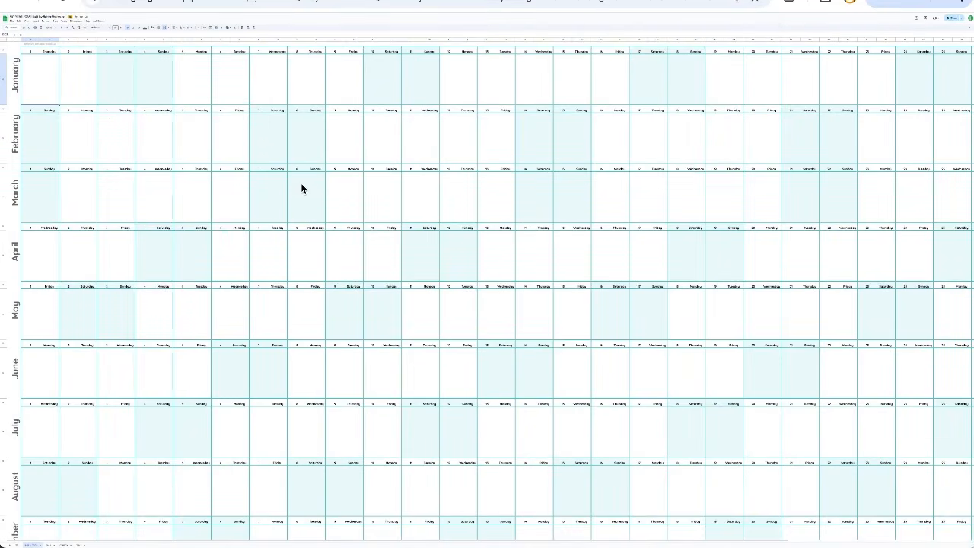
pyautogui.hscroll(3, 563, 140)
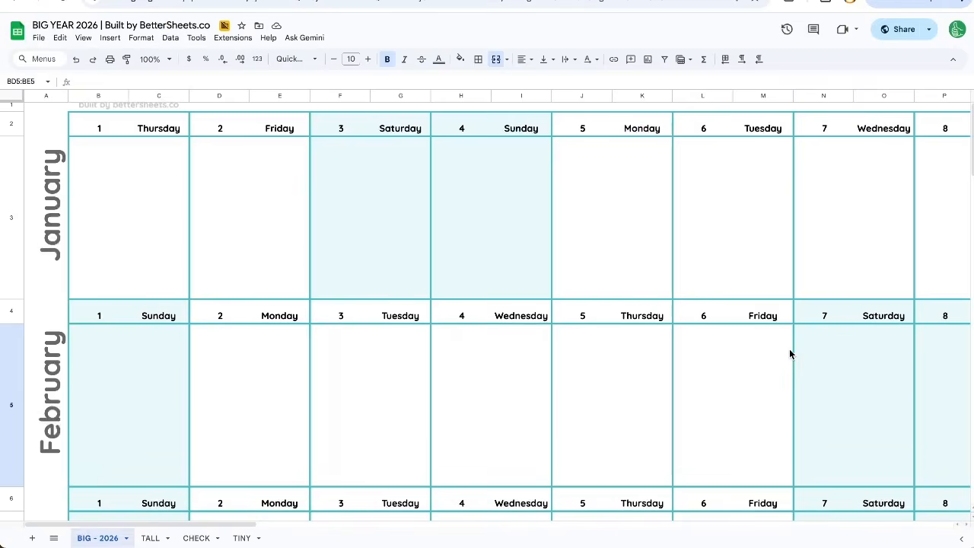
pyautogui.press('super+minus')
pyautogui.press('super+minus')
pyautogui.press('super+minus')
pyautogui.press('super+minus')
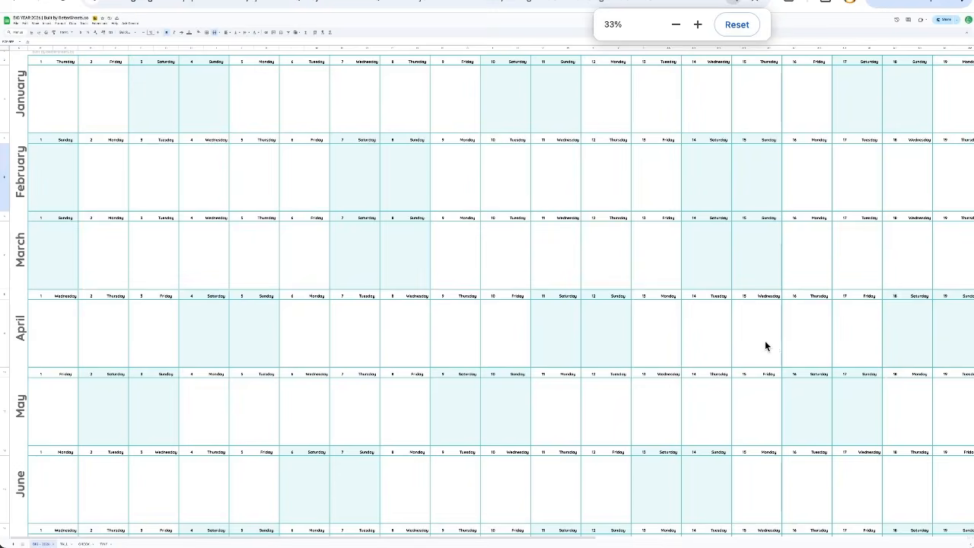
pyautogui.press('super+minus')
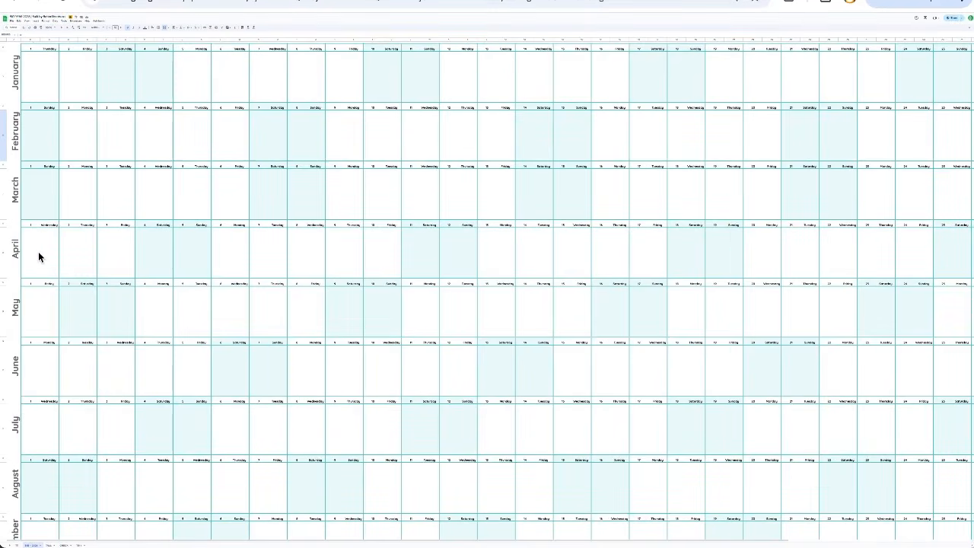
pyautogui.moveTo(39, 257); pyautogui.dragTo(368, 270)
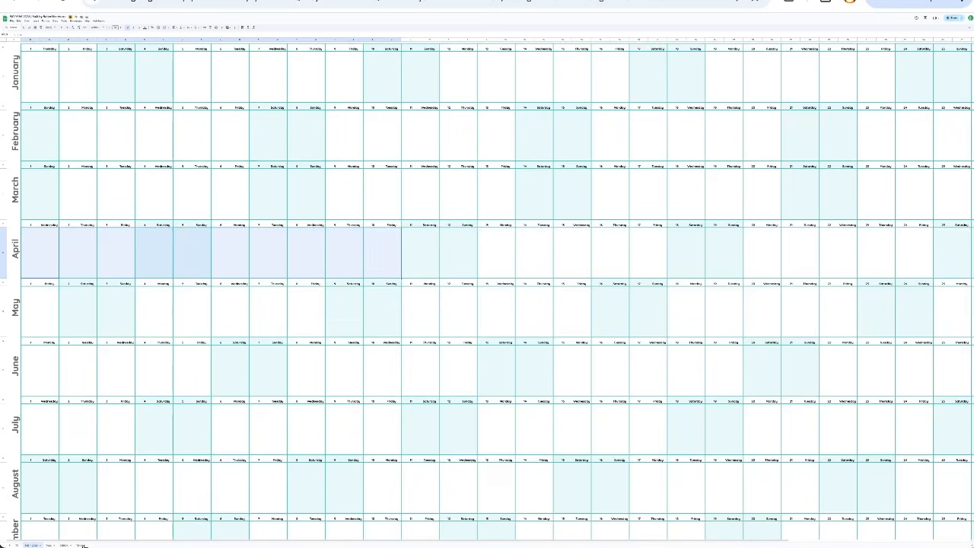
pyautogui.scroll(-5, 137, 441)
pyautogui.scroll(5, 212, 206)
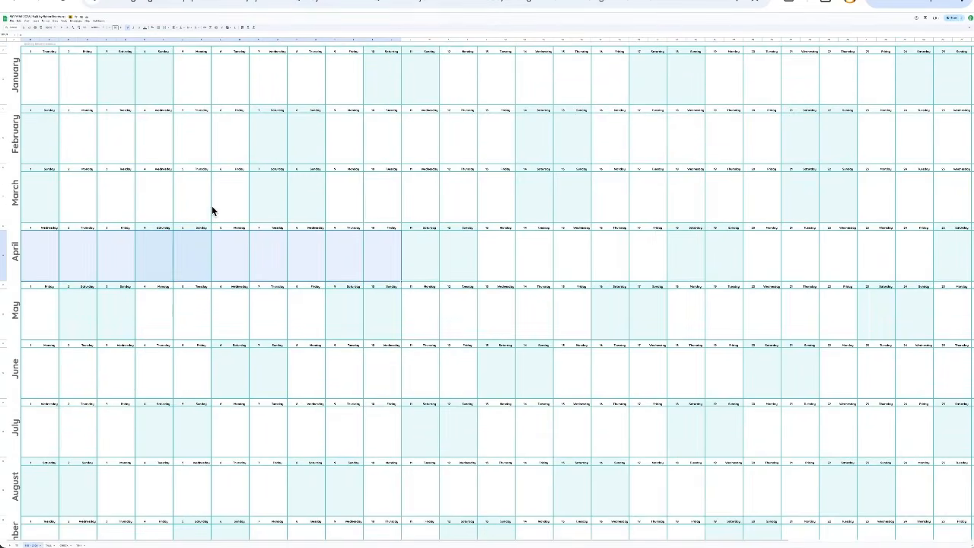
pyautogui.hotkey('ctrl', '+')
pyautogui.hotkey('ctrl', '+')
pyautogui.hotkey('ctrl', '+')
pyautogui.hotkey('ctrl', '+')
pyautogui.hotkey('ctrl', '+')
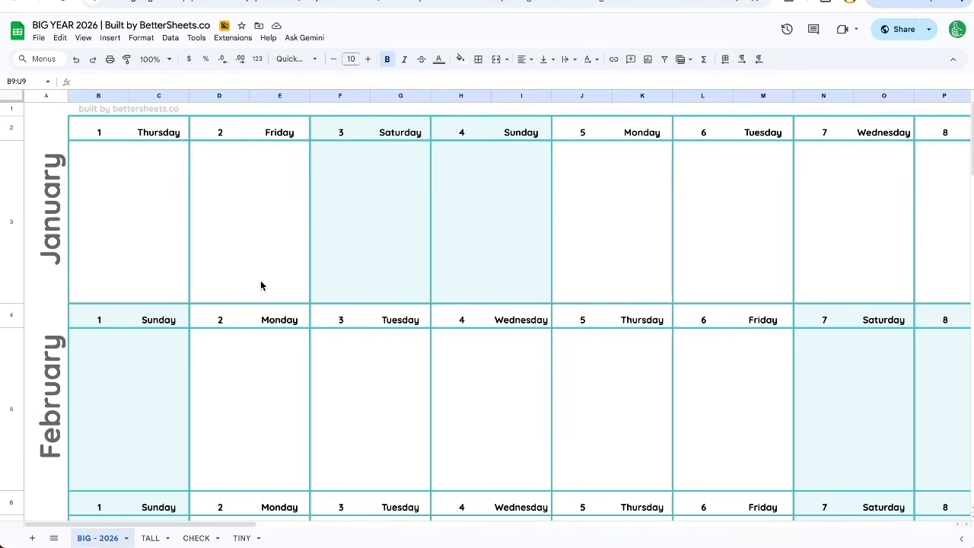
# Examine the end of the January and February rows, comparing the cells for days 29 to 31
pyautogui.click(107, 249)
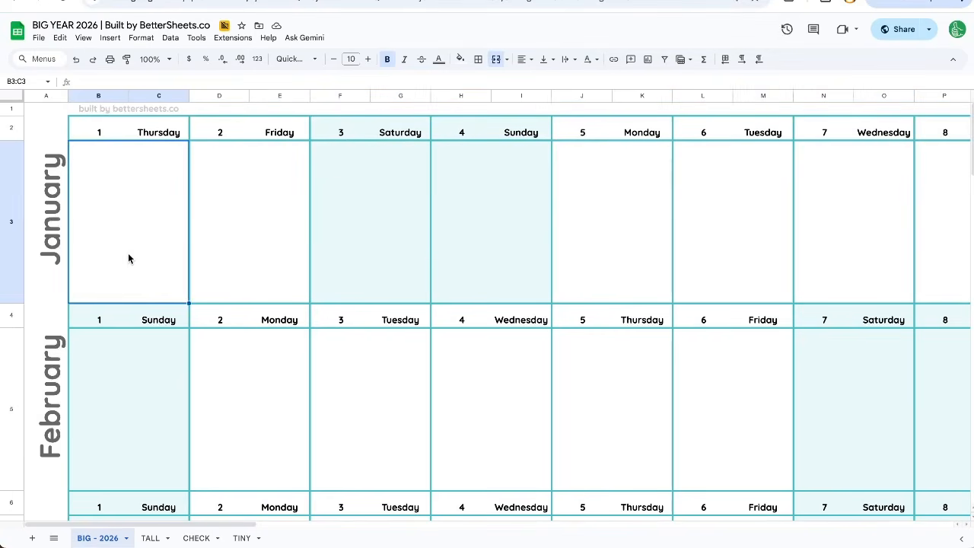
pyautogui.hotkey('ctrl', '-')
pyautogui.hscroll(10, 612, 233)
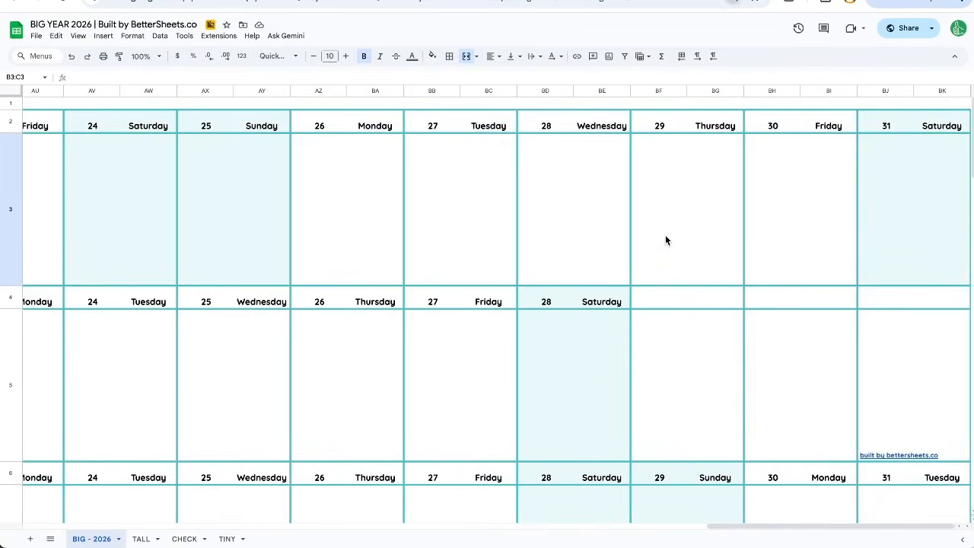
pyautogui.click(789, 197)
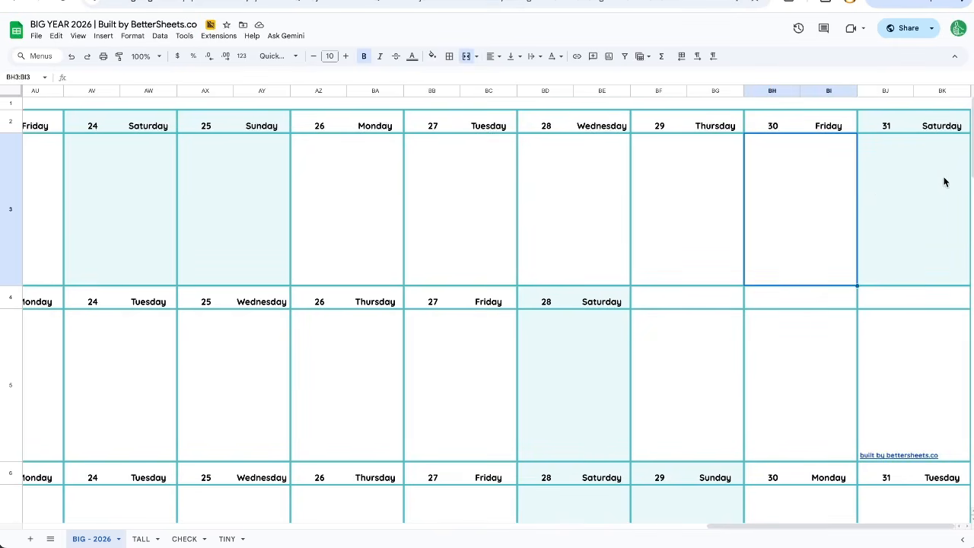
pyautogui.click(906, 200)
pyautogui.click(730, 214)
pyautogui.click(799, 213)
pyautogui.click(910, 215)
pyautogui.scroll(-1, 910, 228)
pyautogui.scroll(-1, 910, 235)
pyautogui.moveTo(644, 275); pyautogui.dragTo(900, 289)
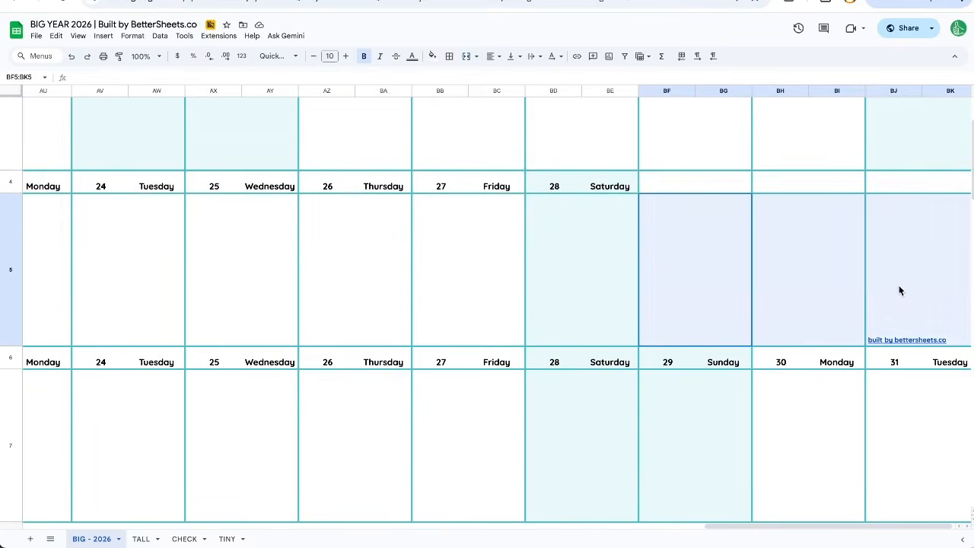
# Compare the month-end cells for days 30 and 31 in the March through August rows
pyautogui.scroll(-4, 898, 288)
pyautogui.scroll(1, 772, 123)
pyautogui.scroll(1, 770, 123)
pyautogui.click(816, 309)
pyautogui.click(965, 306)
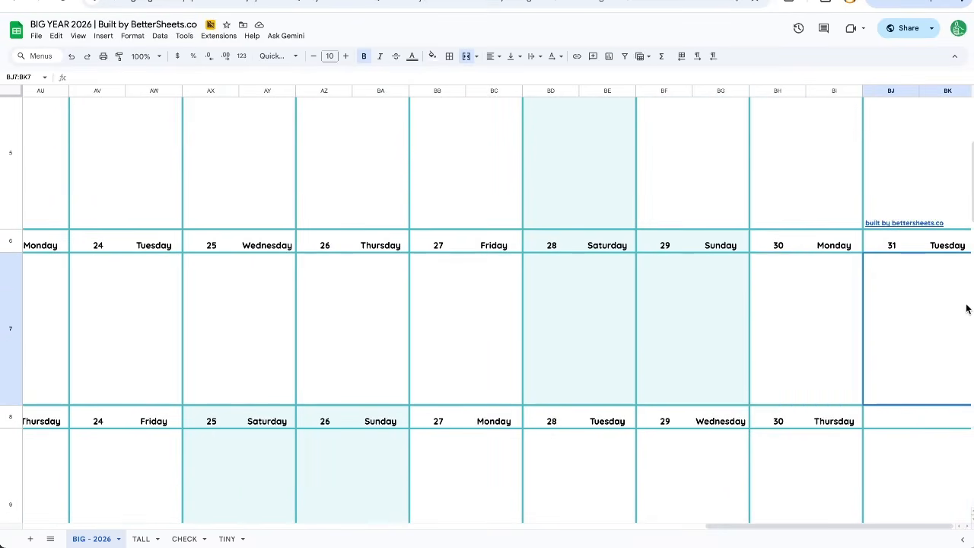
pyautogui.scroll(-2, 953, 307)
pyautogui.click(879, 311)
pyautogui.scroll(-3, 879, 308)
pyautogui.click(879, 308)
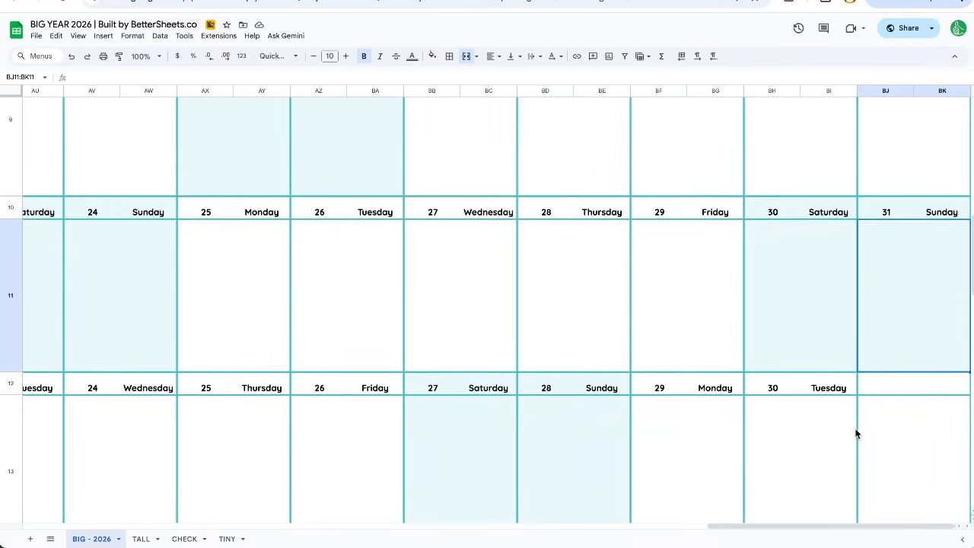
pyautogui.scroll(-5, 857, 426)
pyautogui.moveTo(877, 314); pyautogui.dragTo(873, 371)
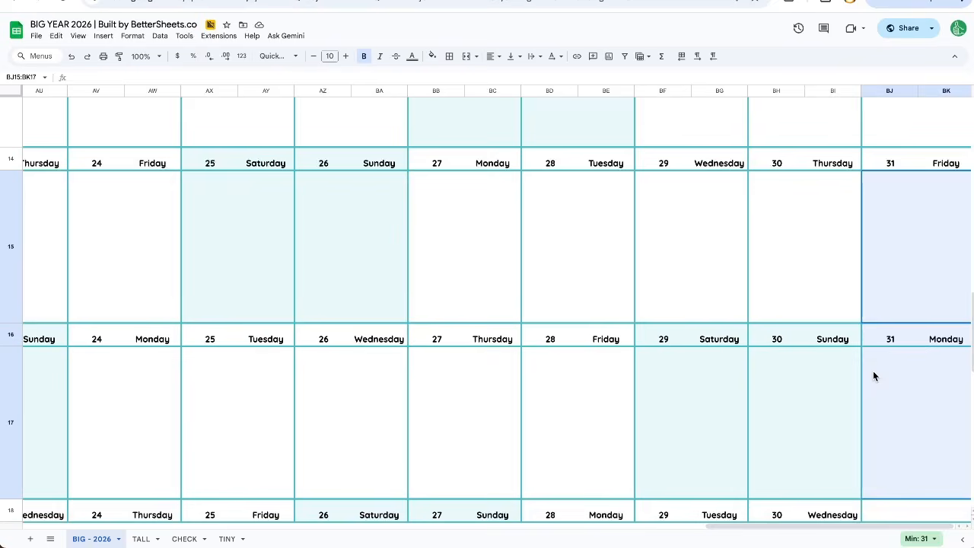
pyautogui.scroll(4, 734, 296)
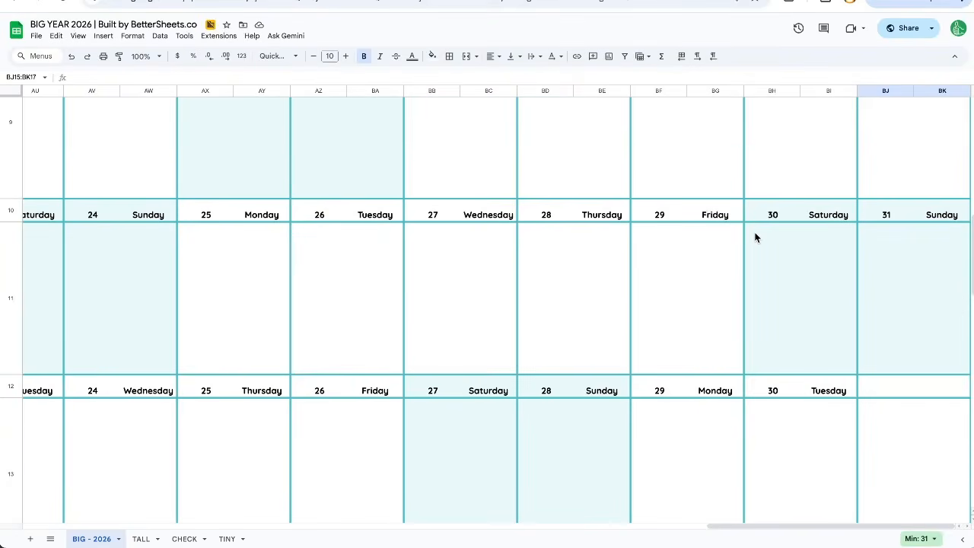
pyautogui.scroll(5, 818, 156)
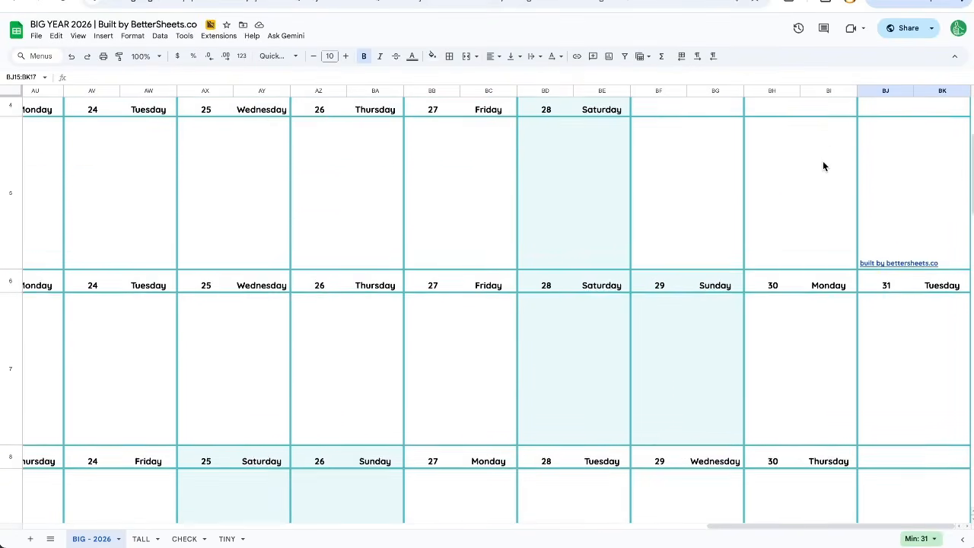
pyautogui.scroll(3, 807, 206)
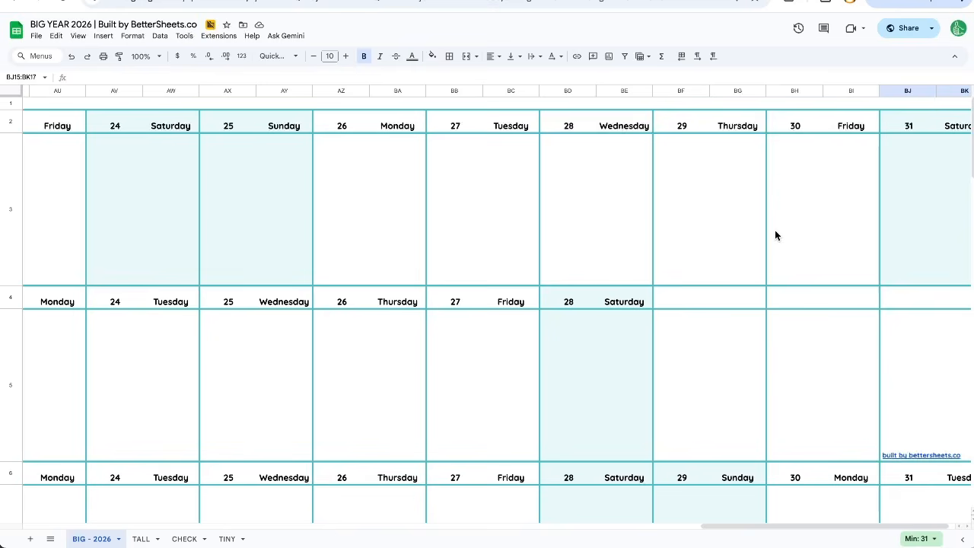
# Examine October's row on the BIG - 2026 sheet from its first days through the 31st
pyautogui.scroll(-7, 775, 230)
pyautogui.scroll(3, 775, 230)
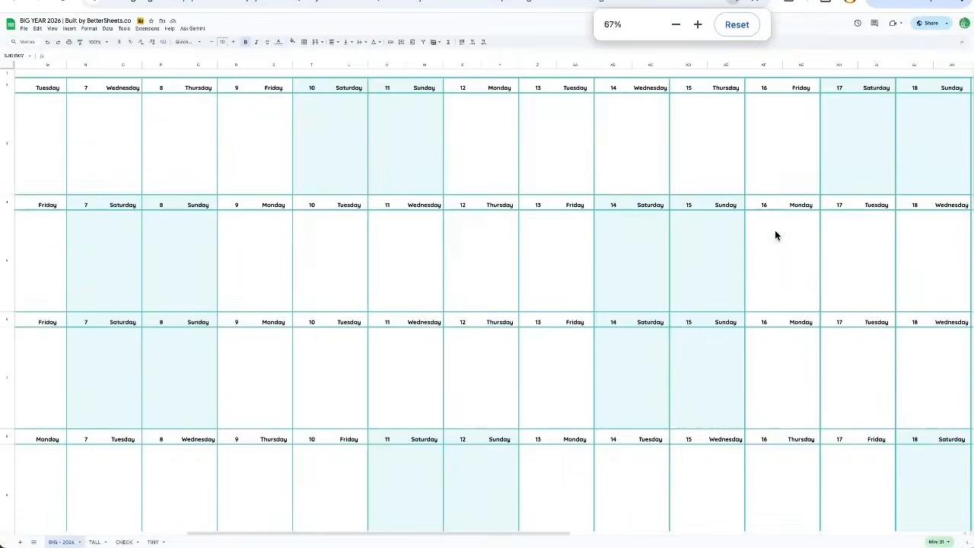
pyautogui.scroll(1, 775, 235)
pyautogui.scroll(1, 775, 229)
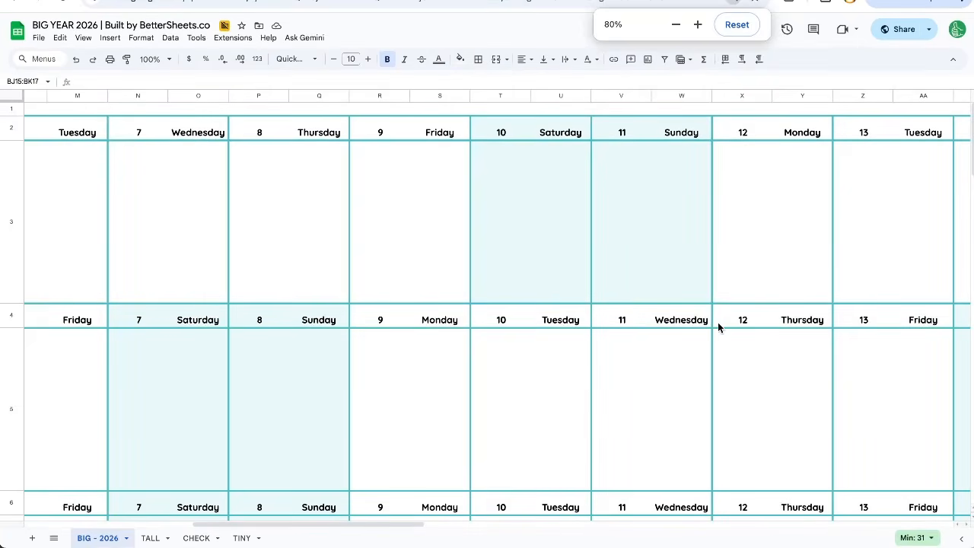
pyautogui.scroll(-10, 718, 322)
pyautogui.scroll(-10, 717, 328)
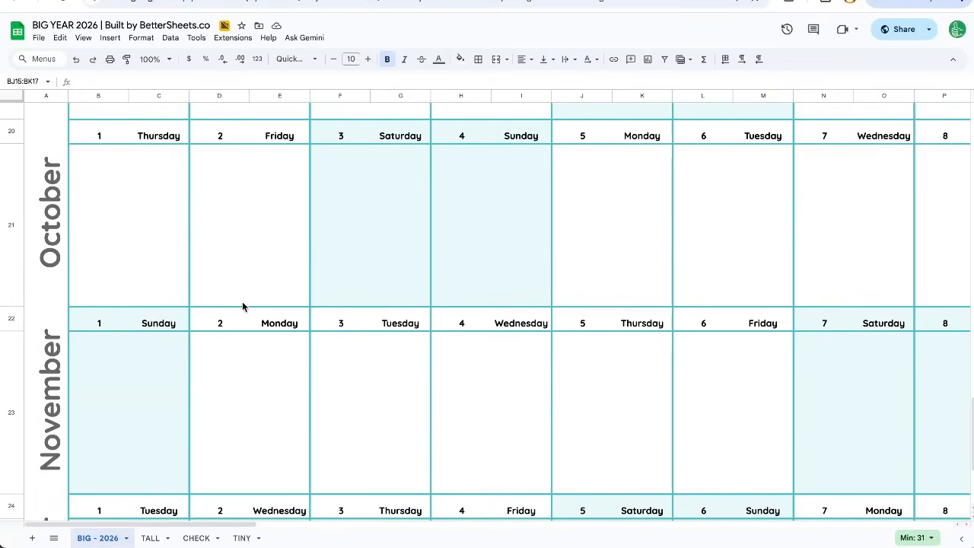
pyautogui.click(228, 213)
pyautogui.hscroll(20, 352, 213)
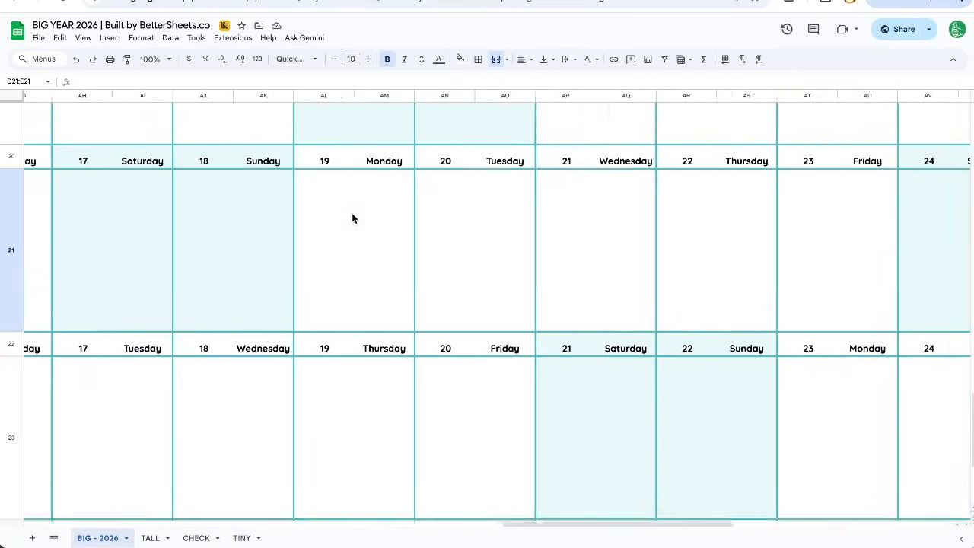
pyautogui.click(865, 236)
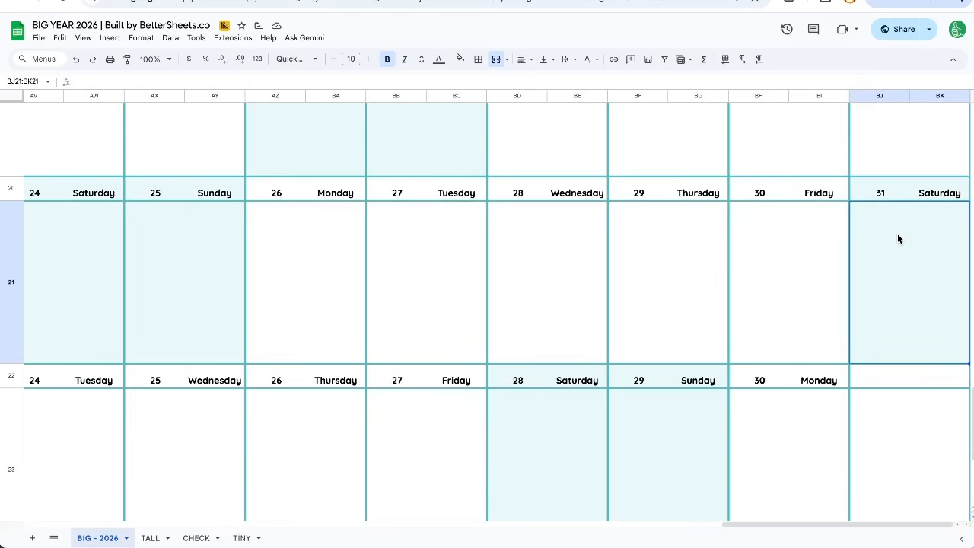
pyautogui.moveTo(909, 229); pyautogui.dragTo(738, 238)
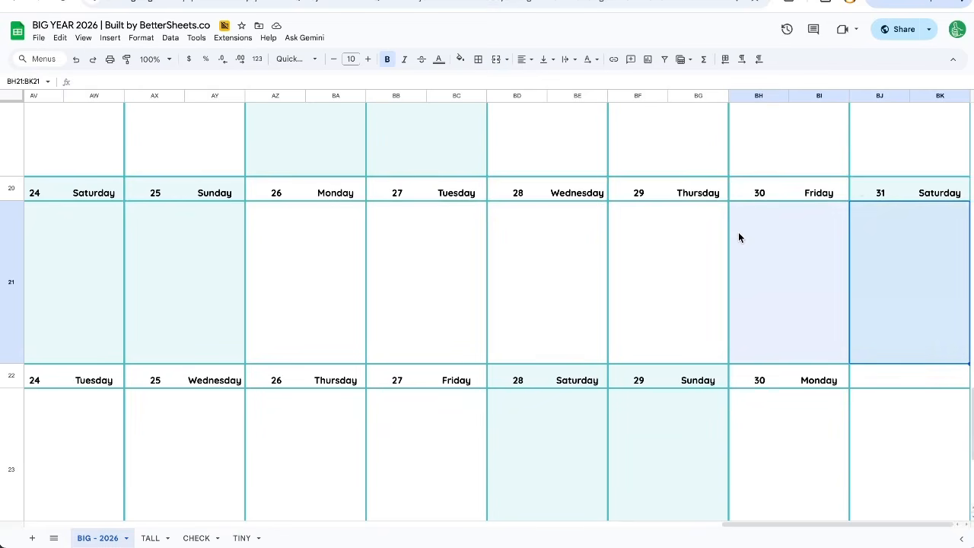
pyautogui.scroll(1, 789, 251)
pyautogui.scroll(2, 789, 255)
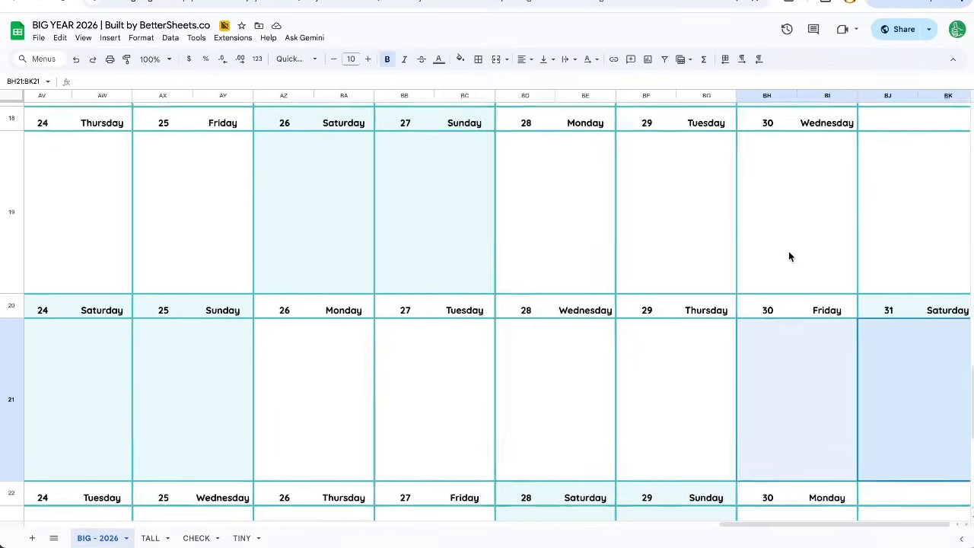
pyautogui.click(869, 415)
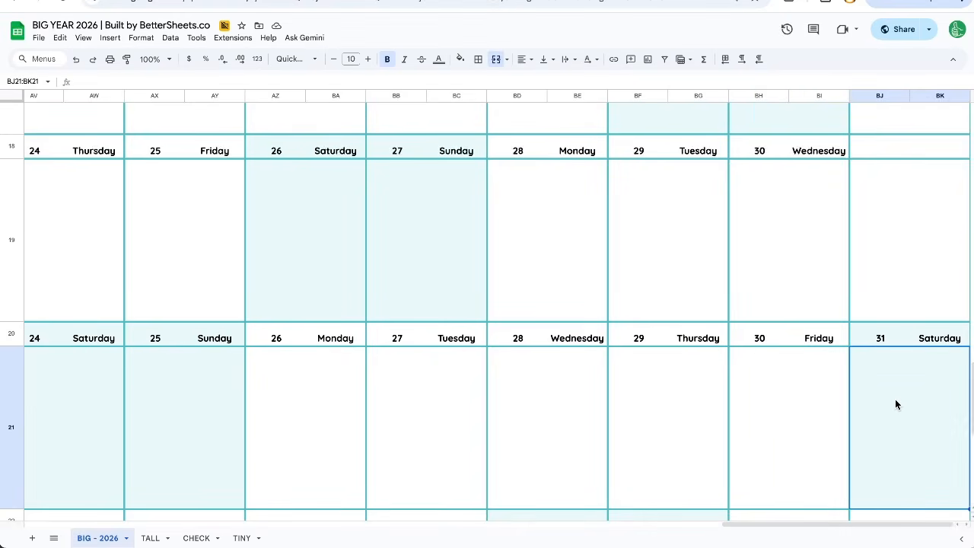
# Compare the month-end cells for days 30 and 31 in the September through December rows
pyautogui.click(740, 391)
pyautogui.click(863, 393)
pyautogui.scroll(-1, 877, 394)
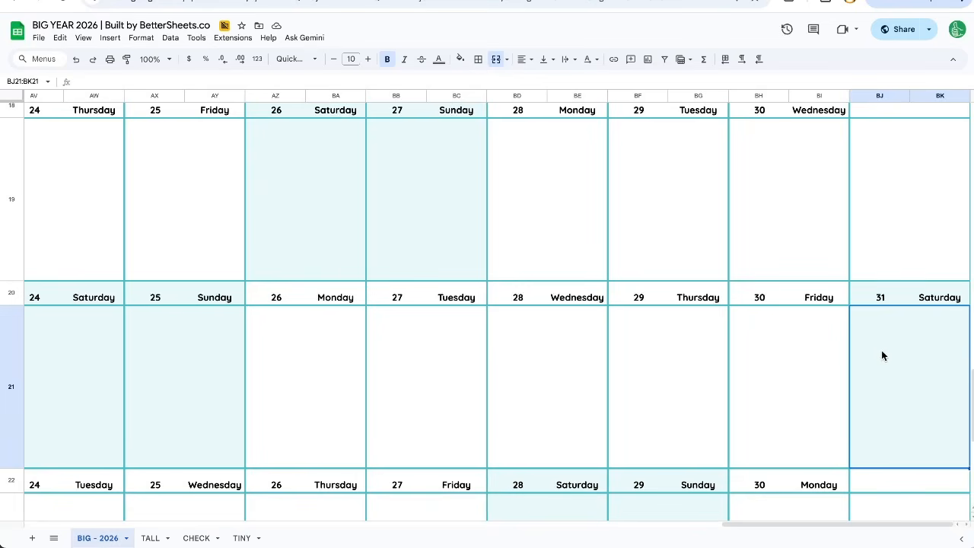
pyautogui.scroll(1, 807, 312)
pyautogui.scroll(-1, 807, 315)
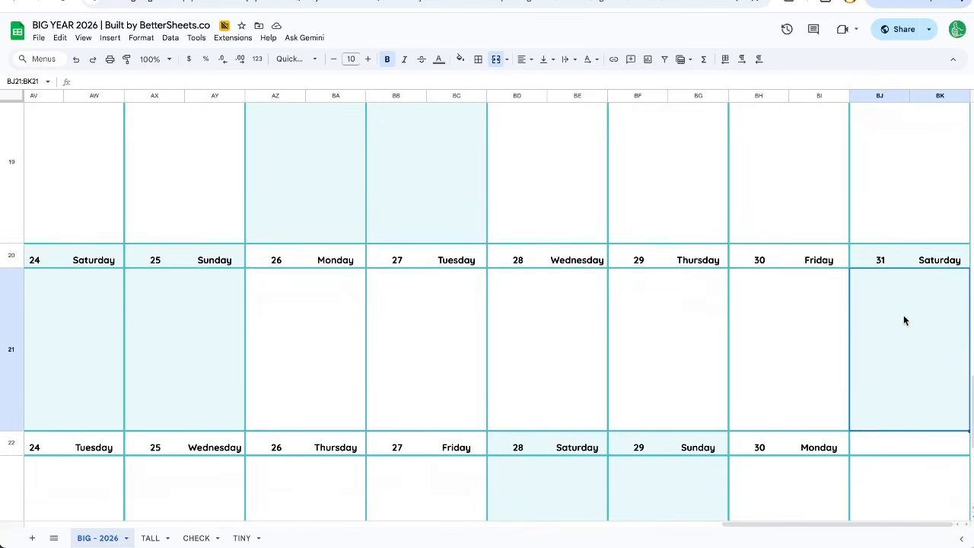
pyautogui.scroll(-1, 887, 324)
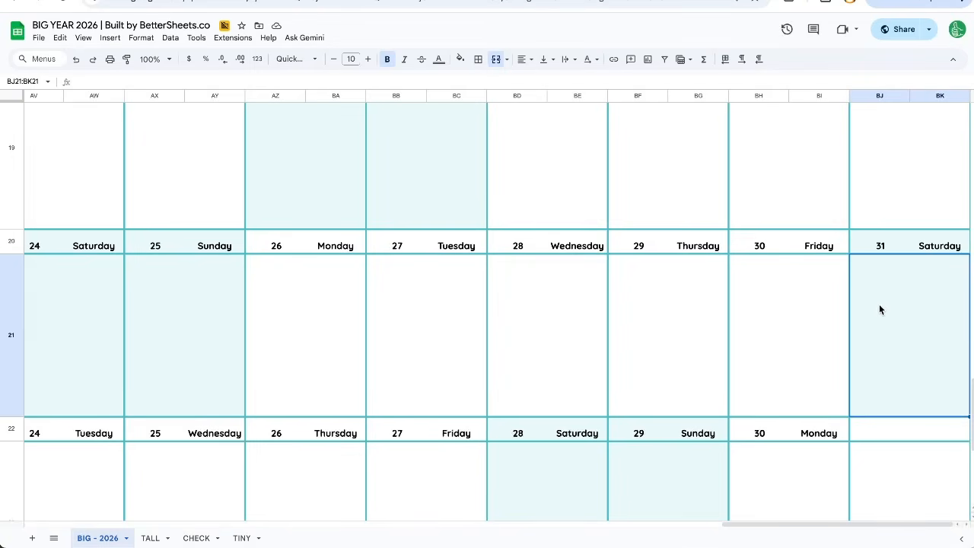
pyautogui.hotkey('ctrl', '-')
pyautogui.hotkey('ctrl', '-')
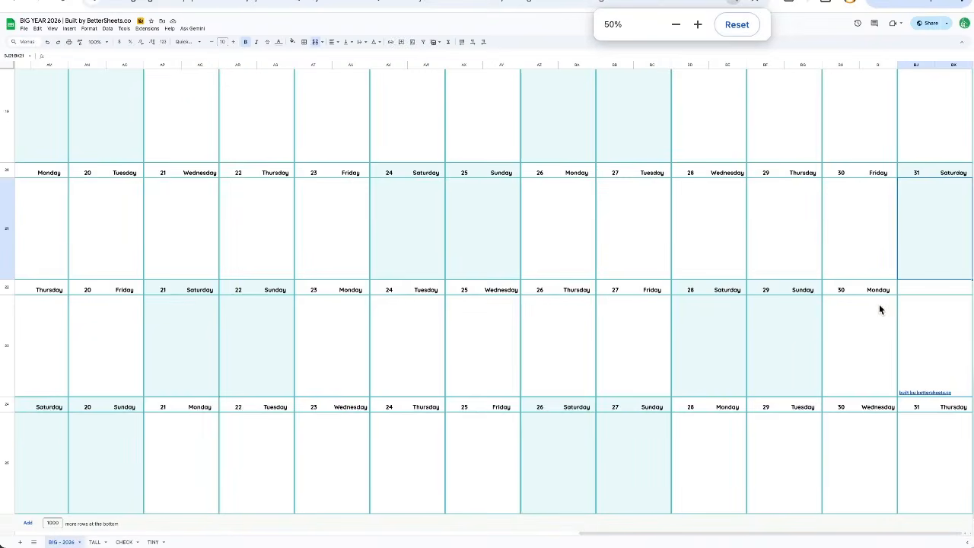
# Examine the first days of the July through December rows, including the block under December 1
pyautogui.hscroll(-10, 879, 303)
pyautogui.hscroll(-4, 712, 323)
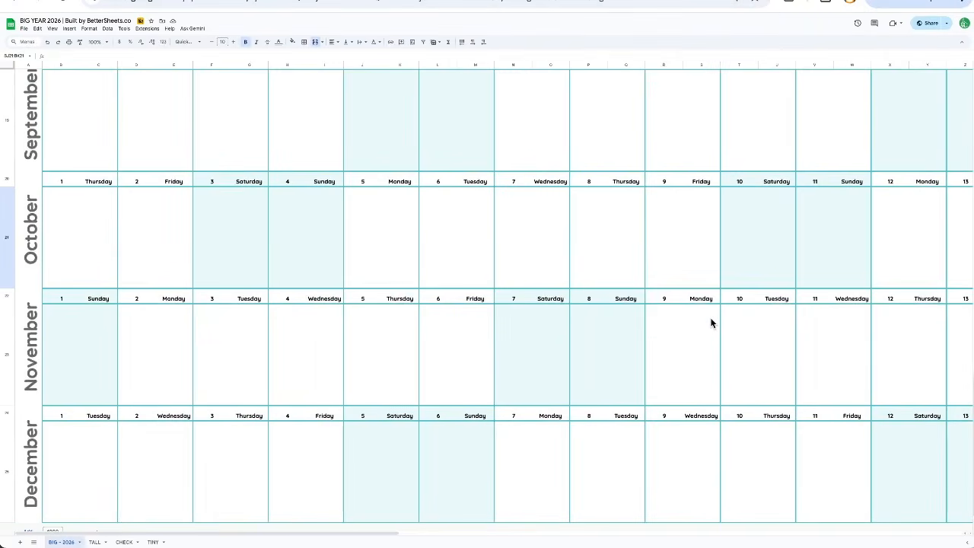
pyautogui.scroll(5, 80, 146)
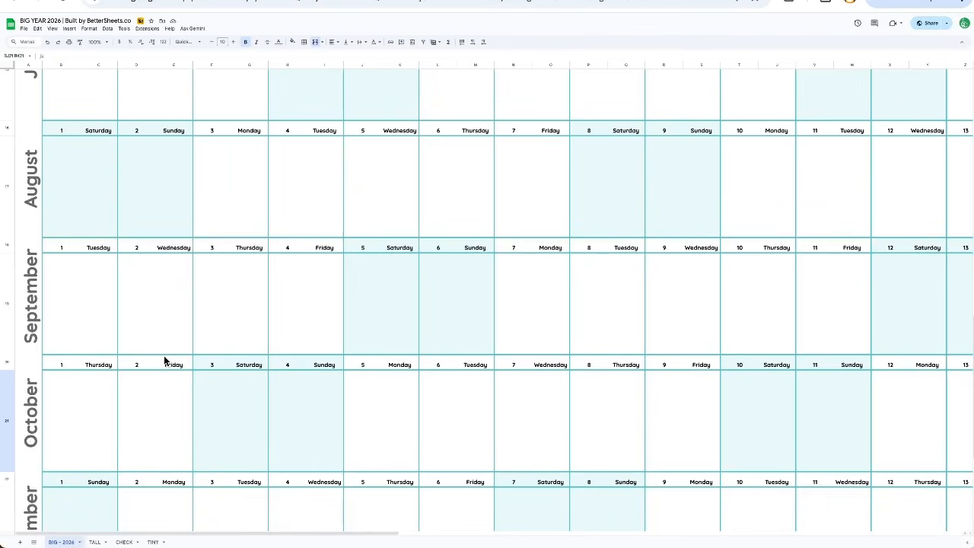
pyautogui.scroll(-5, 154, 351)
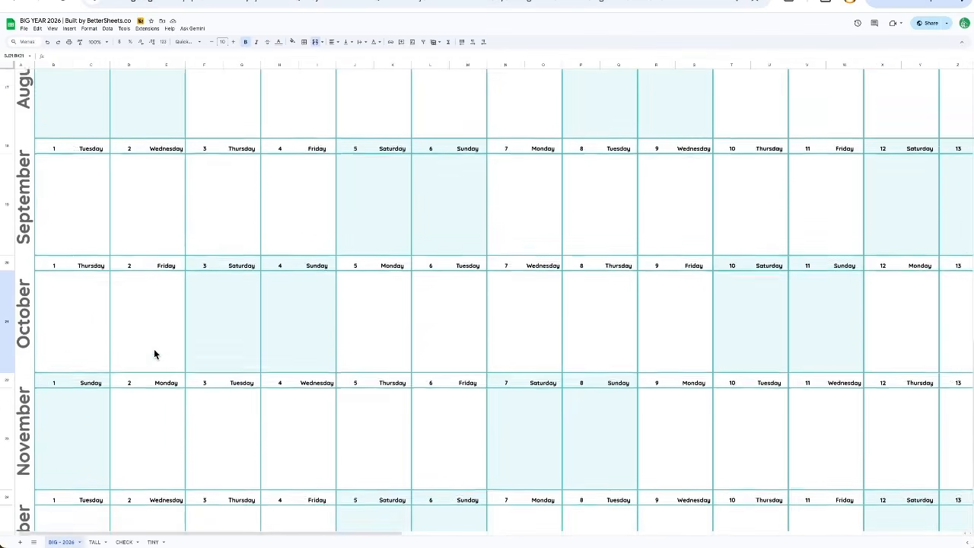
pyautogui.scroll(-2, 111, 344)
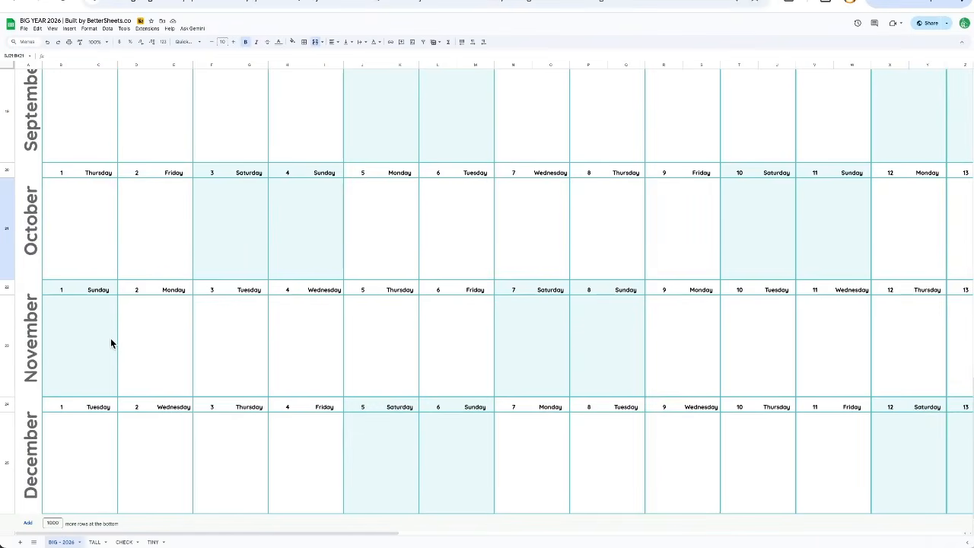
pyautogui.click(107, 431)
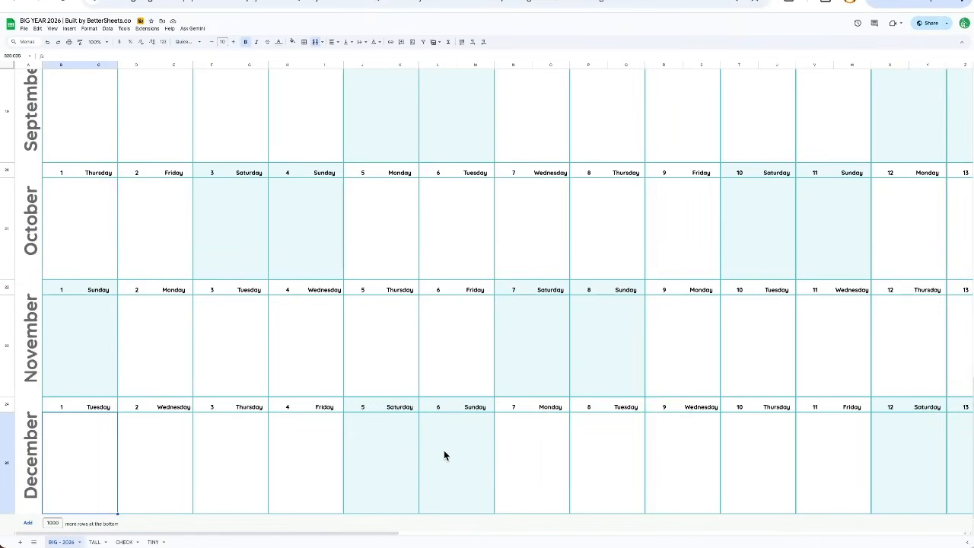
pyautogui.hscroll(5, 444, 455)
pyautogui.hotkey('ctrl', '-')
pyautogui.hotkey('ctrl', '-')
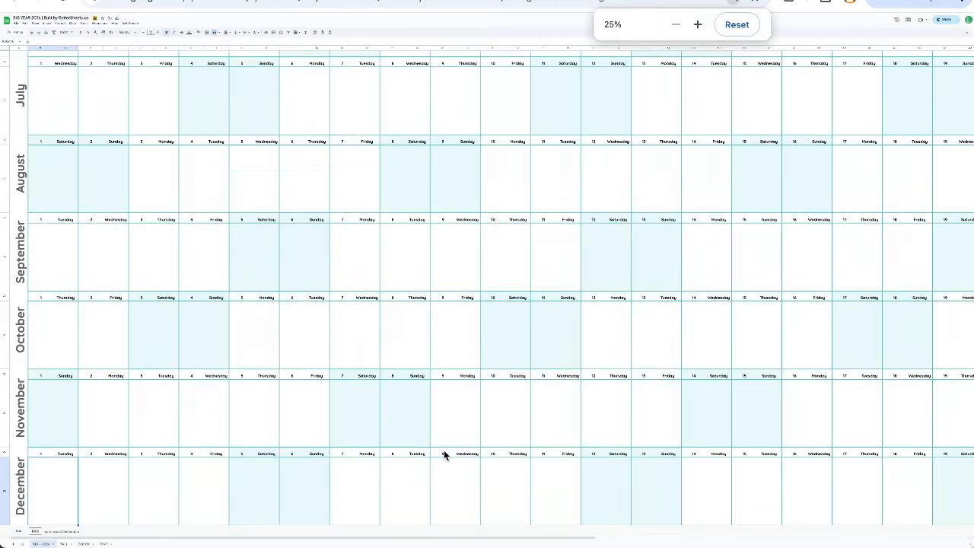
pyautogui.hotkey('ctrl', '+')
pyautogui.hotkey('ctrl', '+')
pyautogui.hotkey('ctrl', '+')
pyautogui.hotkey('ctrl', '+')
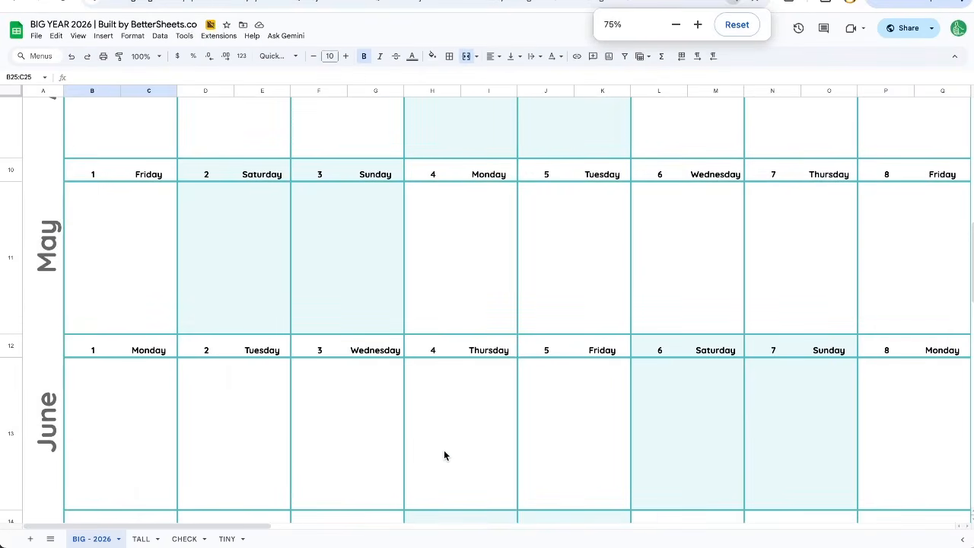
# Compare the blocks for January 1 and 2 with the first week's dates in the Untitled spreadsheet
pyautogui.hotkey('ctrl', 'Home')
pyautogui.click(169, 234)
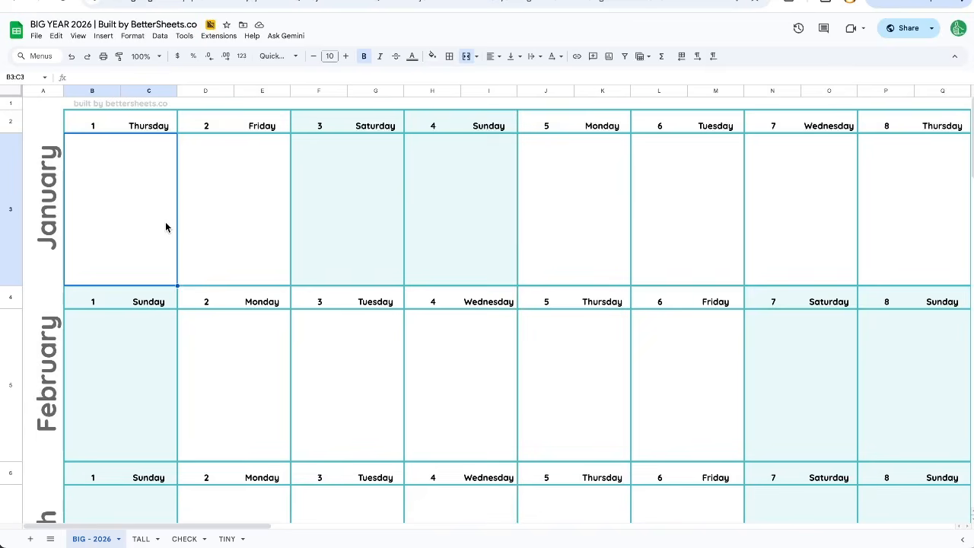
pyautogui.hotkey('ctrl', '-')
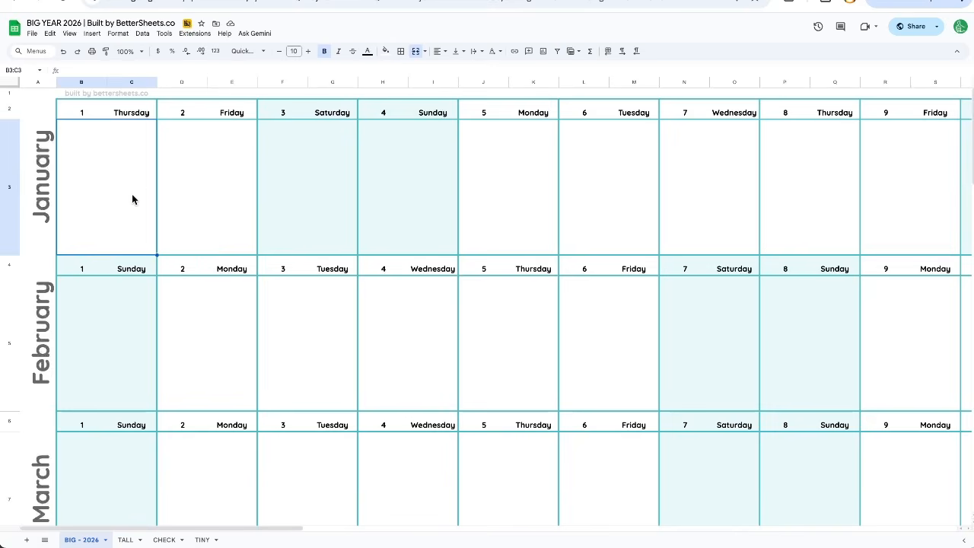
pyautogui.click(233, 185)
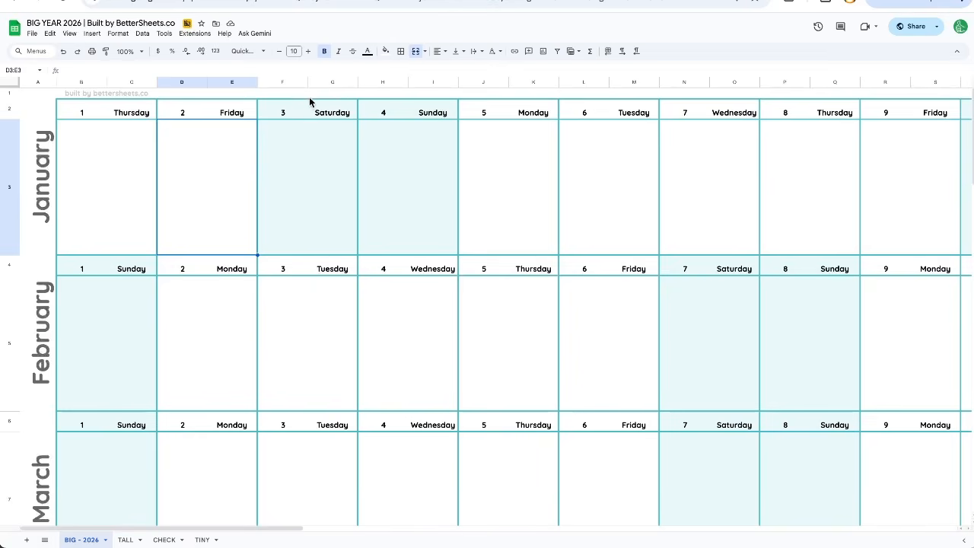
pyautogui.click(136, 134)
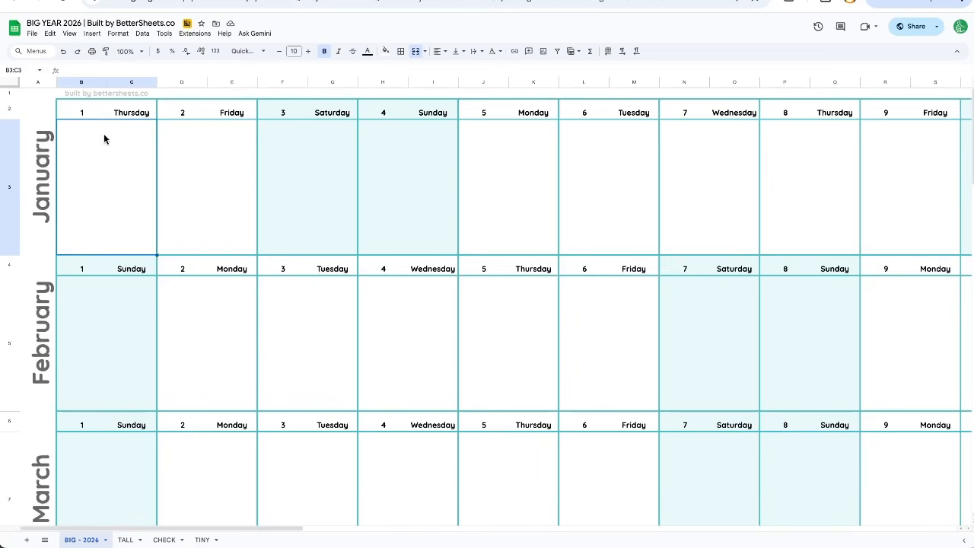
pyautogui.hotkey('ctrl', '+')
pyautogui.hotkey('ctrl', '+')
pyautogui.hotkey('ctrl', '+')
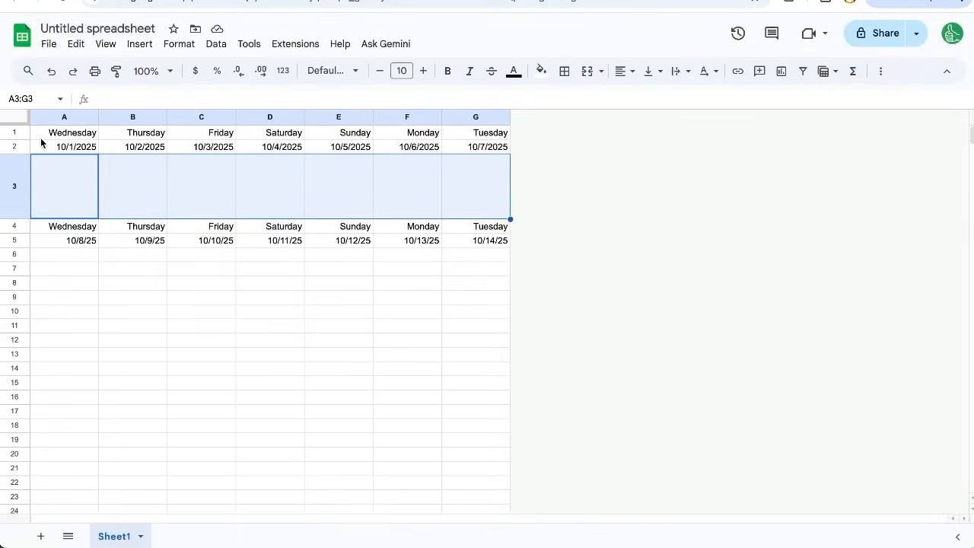
pyautogui.click(72, 147)
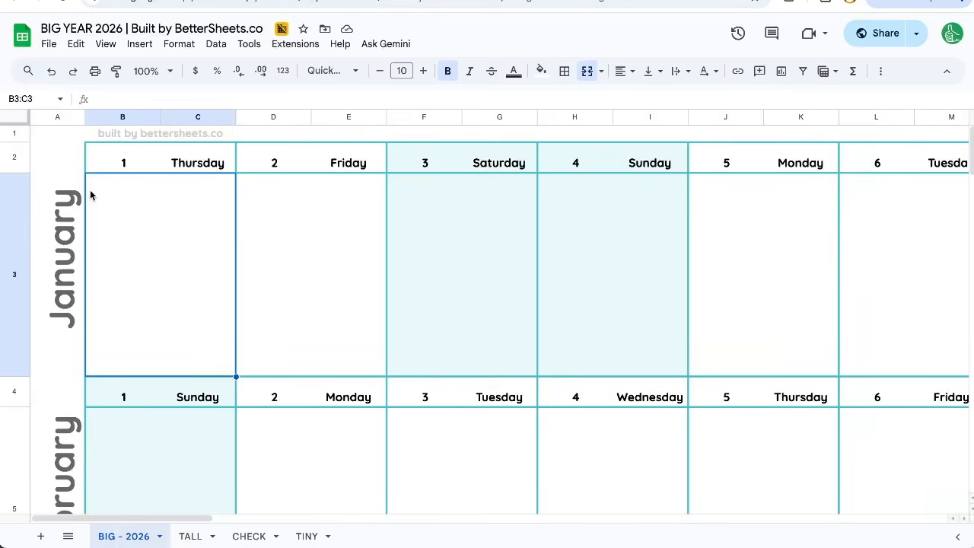
# In BIG YEAR 2026, inspect the date values behind January 1's day-number cell B2 and weekday cell C2
pyautogui.click(124, 169)
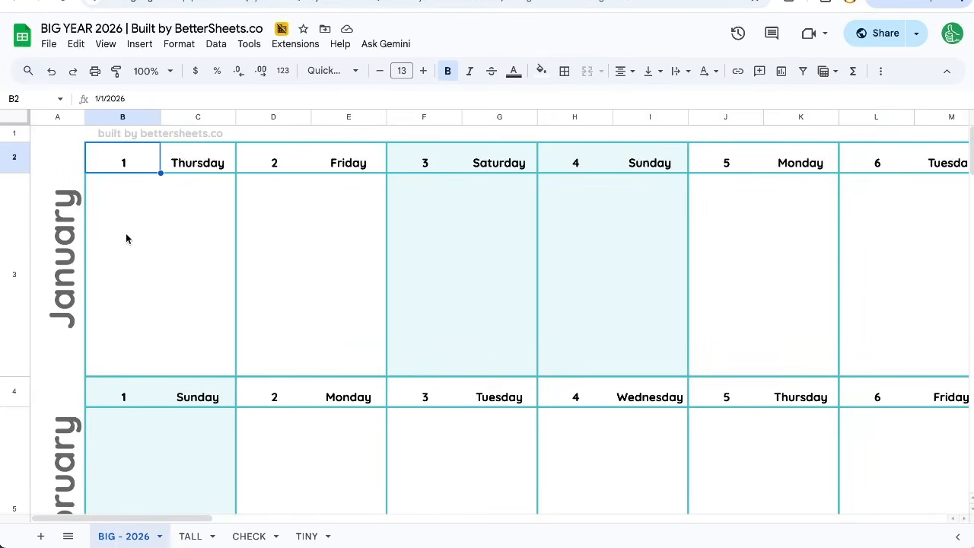
pyautogui.doubleClick(138, 166)
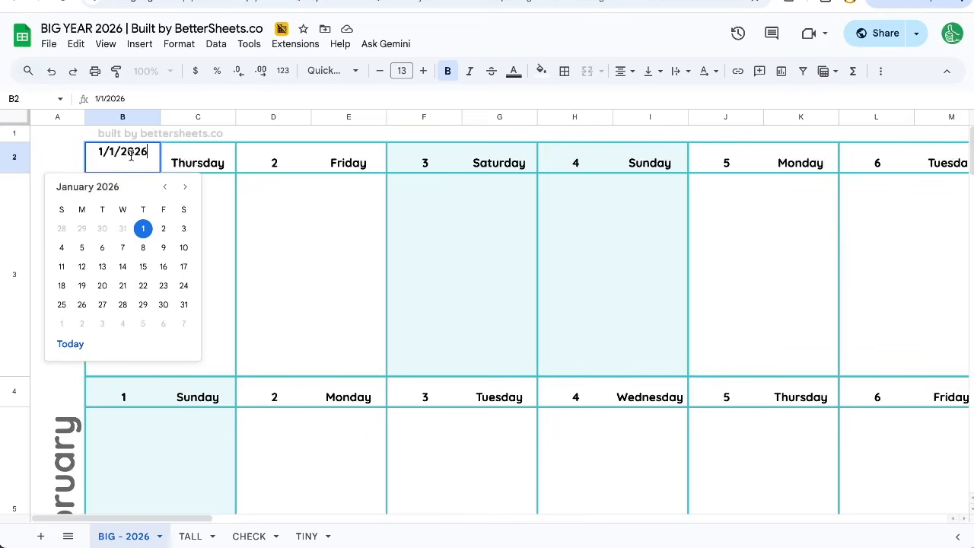
pyautogui.press('Escape')
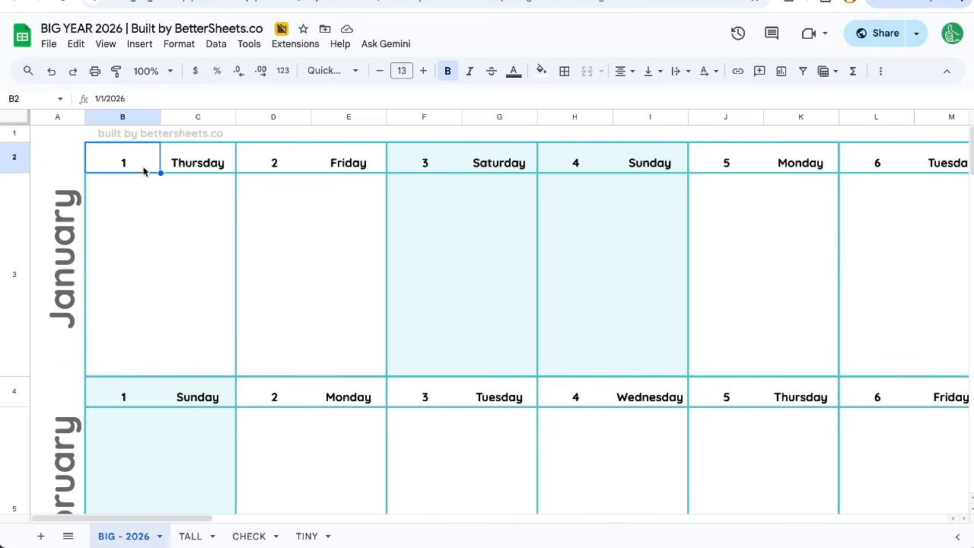
pyautogui.click(201, 164)
pyautogui.doubleClick(190, 164)
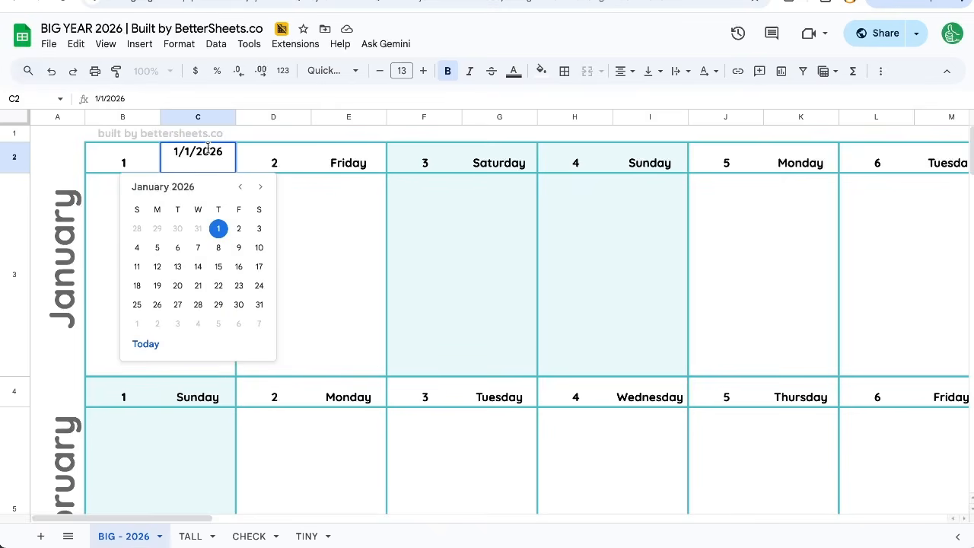
pyautogui.click(139, 165)
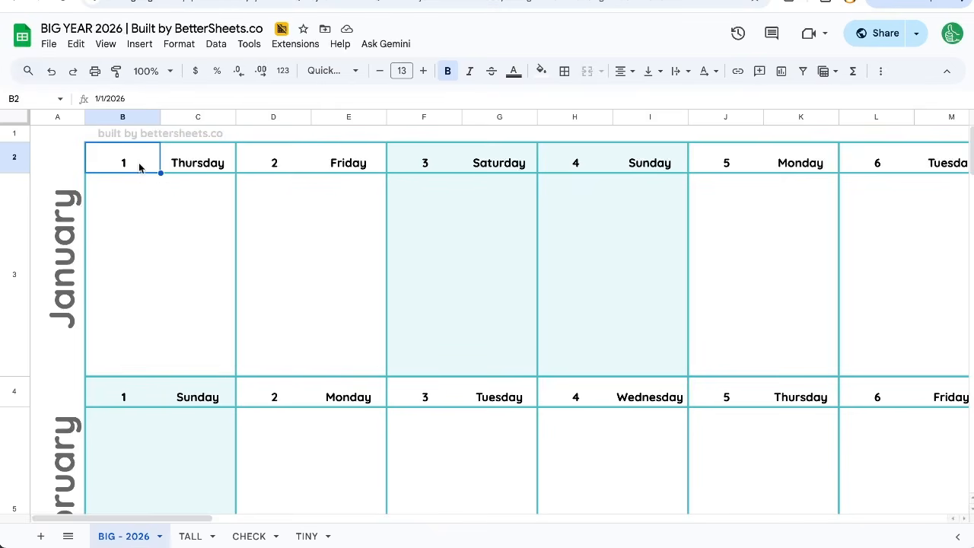
pyautogui.click(204, 163)
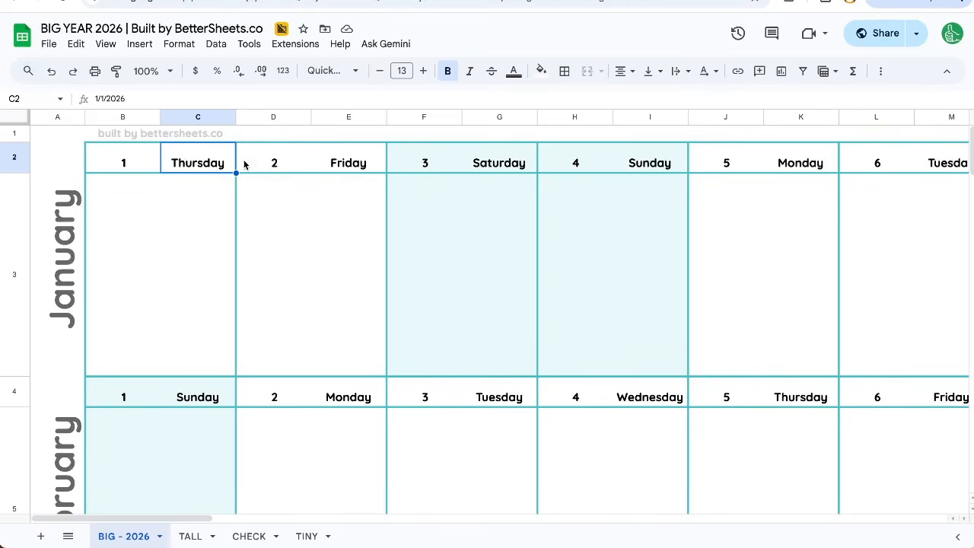
pyautogui.moveTo(140, 174); pyautogui.dragTo(211, 162)
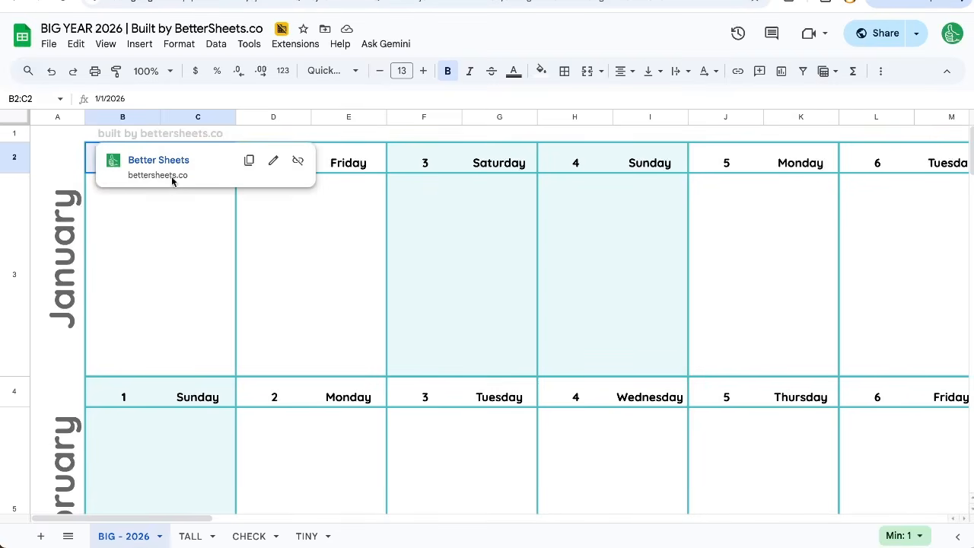
pyautogui.click(115, 211)
pyautogui.click(114, 157)
pyautogui.click(224, 163)
pyautogui.click(145, 163)
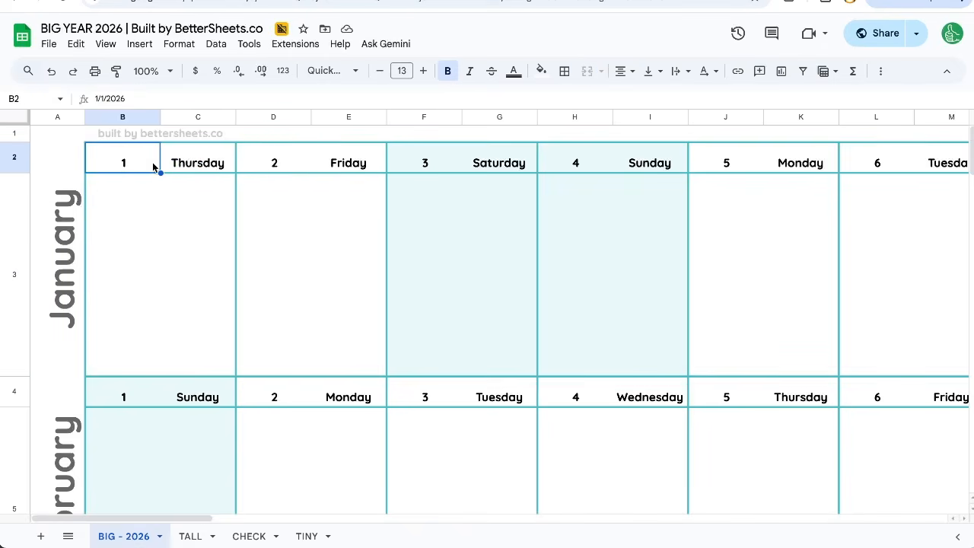
pyautogui.click(202, 164)
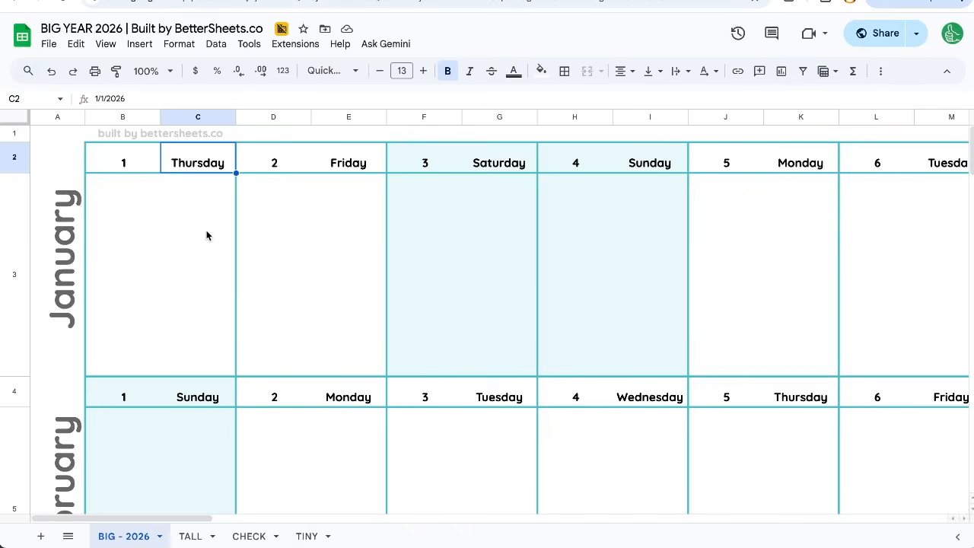
# Check the end of February's row by selecting the blank day-29 block BF4:BG5
pyautogui.hscroll(20, 617, 337)
pyautogui.scroll(-1, 617, 337)
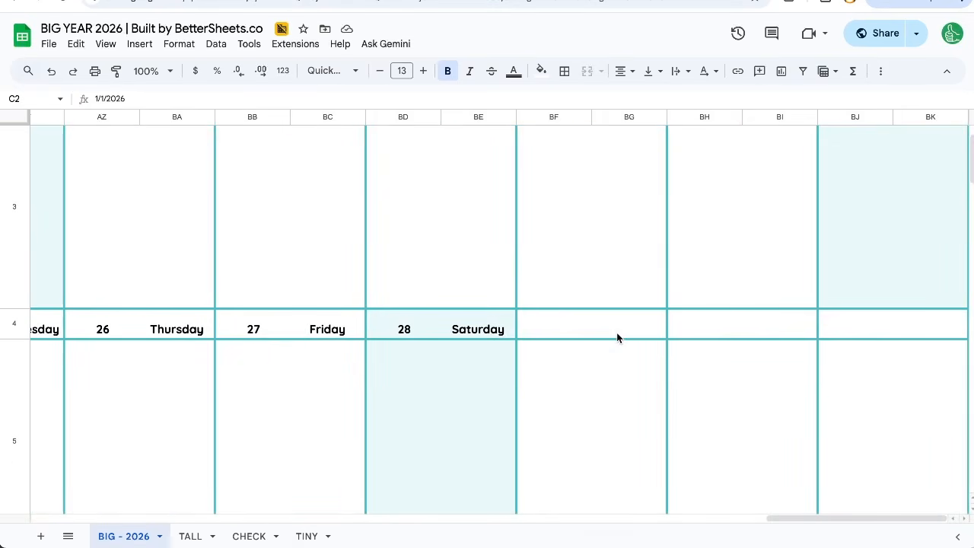
pyautogui.scroll(-2, 576, 316)
pyautogui.moveTo(579, 191); pyautogui.dragTo(638, 354)
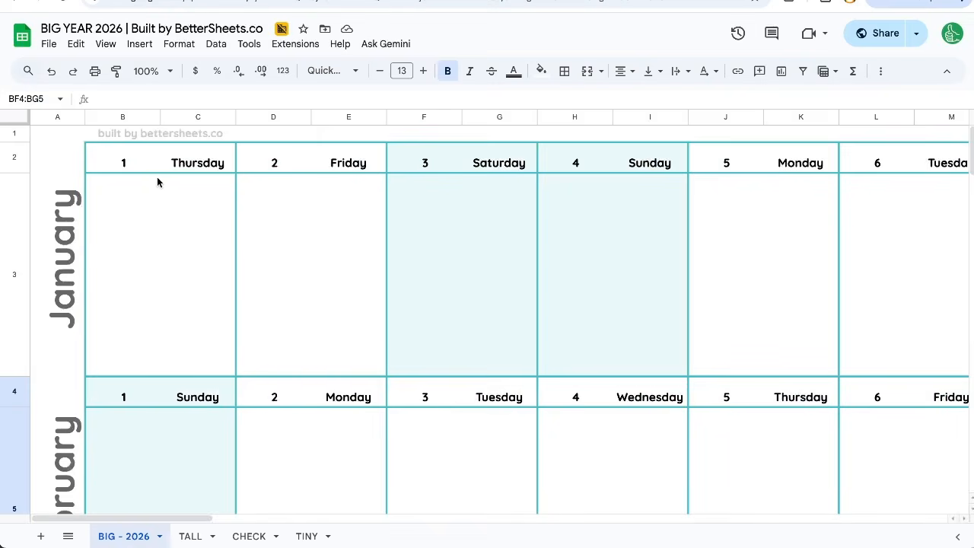
# Try 1/1/2027 as January's start date in B2 to check the weekend shading, and undo the change
pyautogui.click(155, 169)
pyautogui.doubleClick(145, 164)
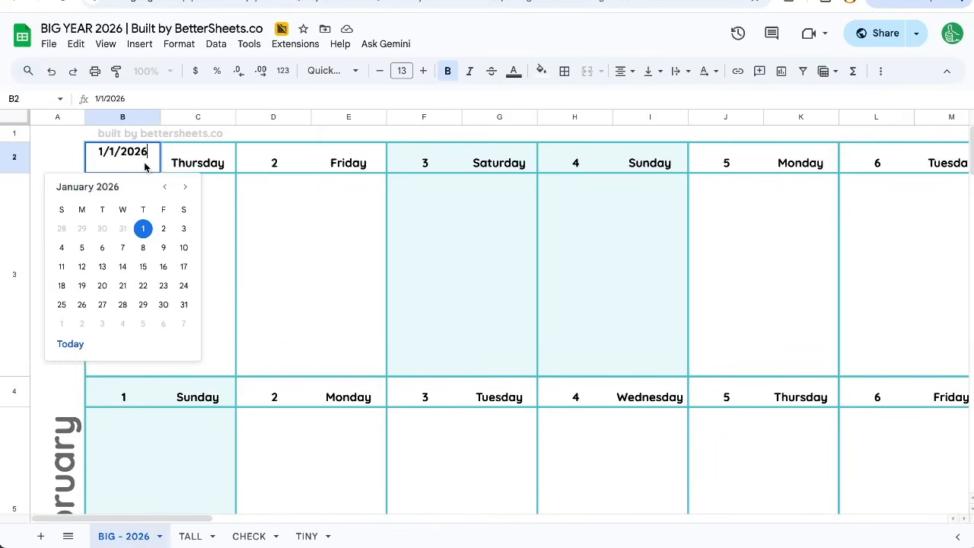
pyautogui.press('BackSpace')
pyautogui.write('7')
pyautogui.press('Return')
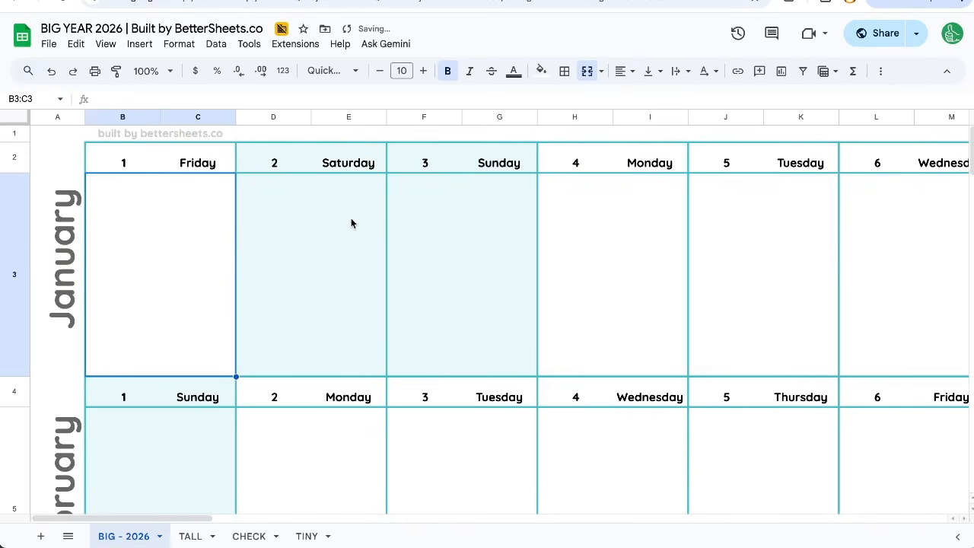
pyautogui.moveTo(302, 165); pyautogui.dragTo(482, 353)
pyautogui.click(611, 269)
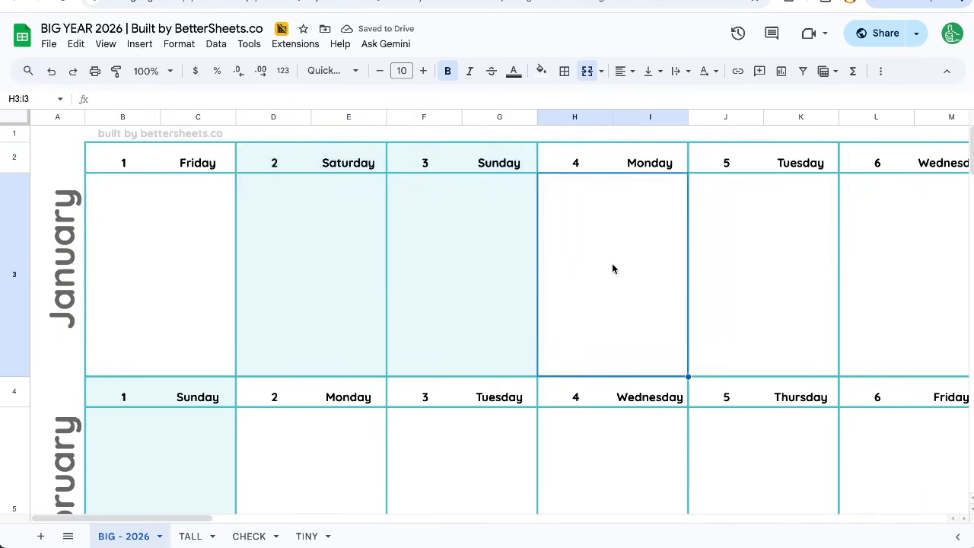
pyautogui.hotkey('ctrl', 'z')
pyautogui.click(389, 220)
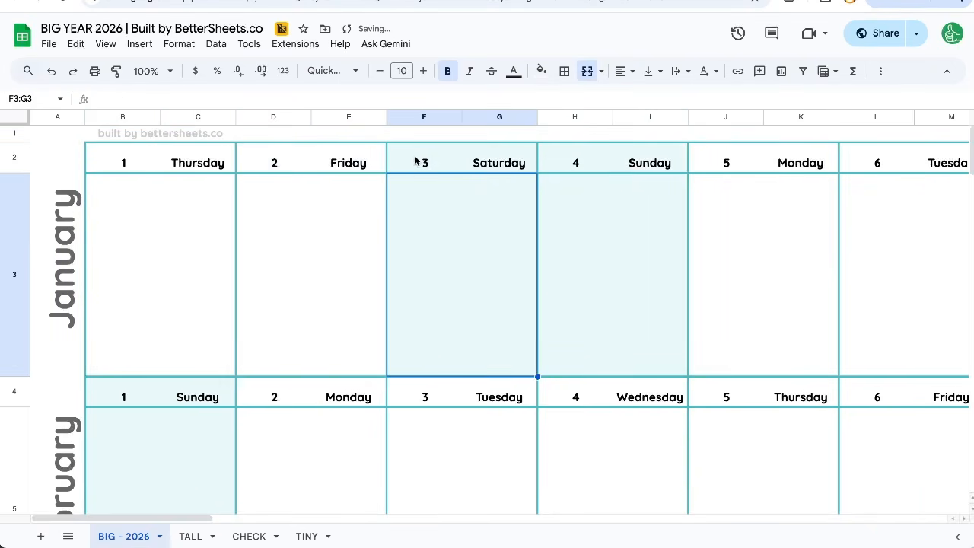
# Select the January 3 block F2:G3 and open its first conditional formatting rule, applied to B3:BK25, for inspection
pyautogui.moveTo(417, 161); pyautogui.dragTo(449, 262)
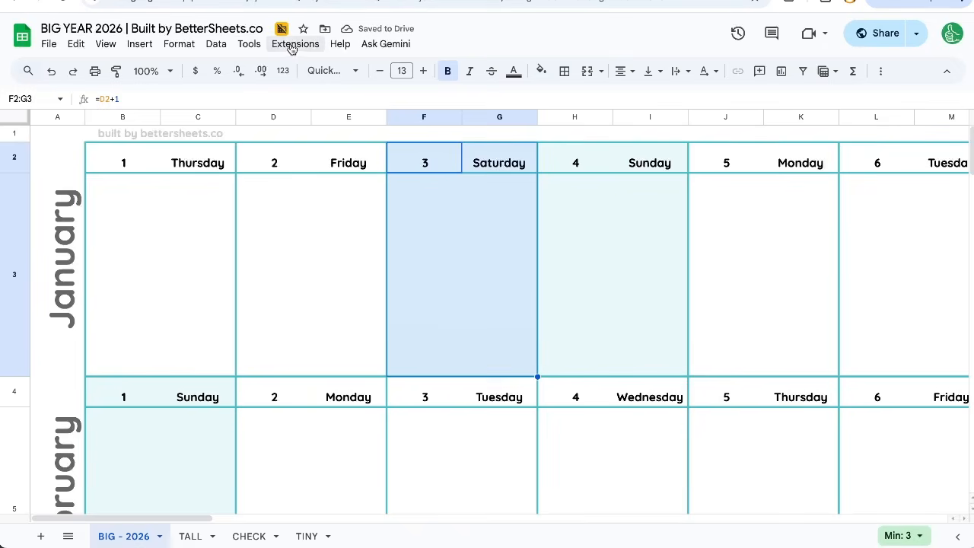
pyautogui.click(179, 44)
pyautogui.click(243, 352)
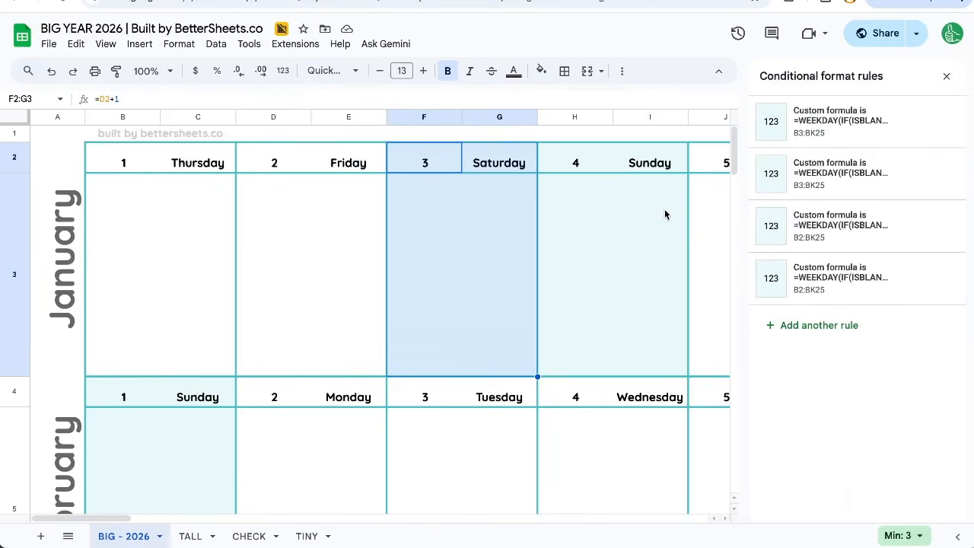
pyautogui.hscroll(1, 480, 242)
pyautogui.click(841, 124)
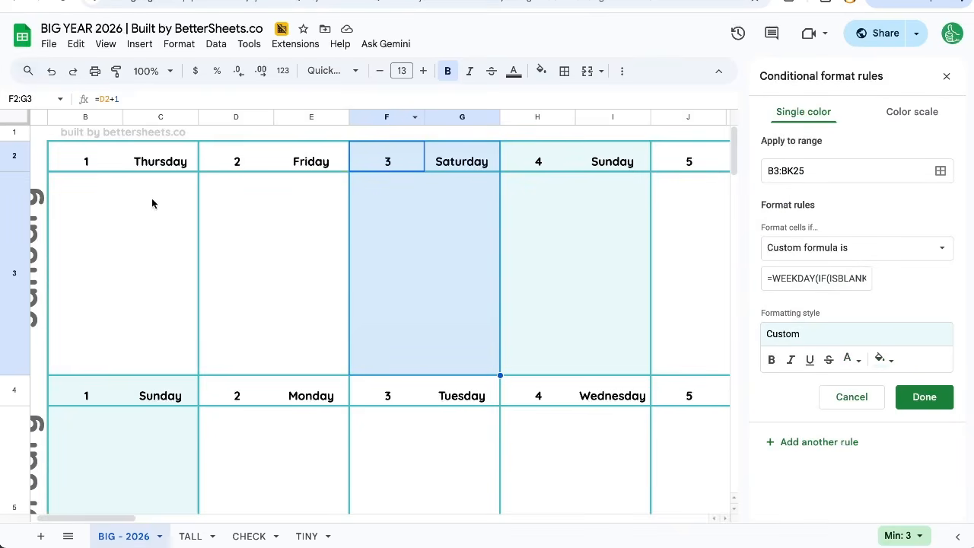
# Check both ends of the rule's B3:BK25 range by selecting January 1's block B3:C3 and December 31's block BJ25:BK25
pyautogui.hscroll(-1, 155, 255)
pyautogui.click(155, 255)
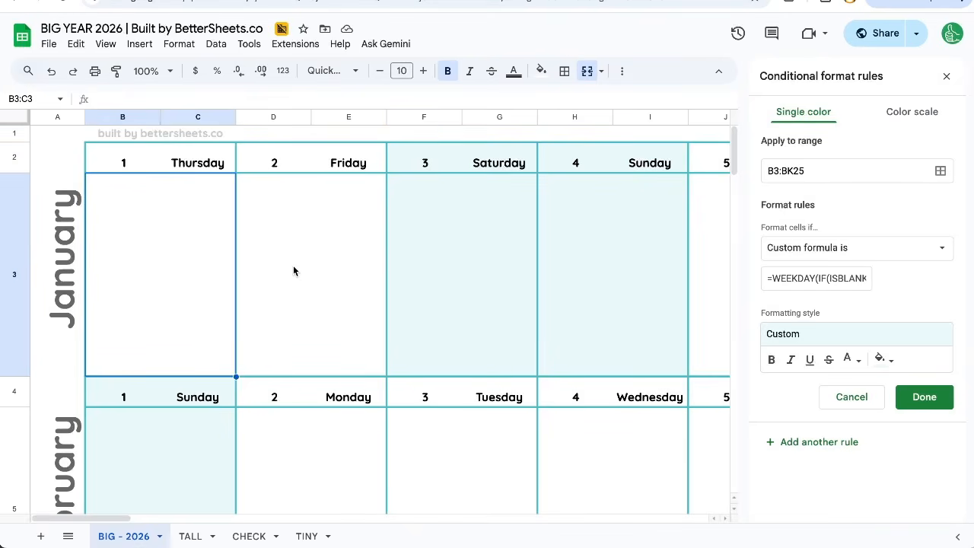
pyautogui.scroll(-15, 293, 271)
pyautogui.hscroll(10, 293, 271)
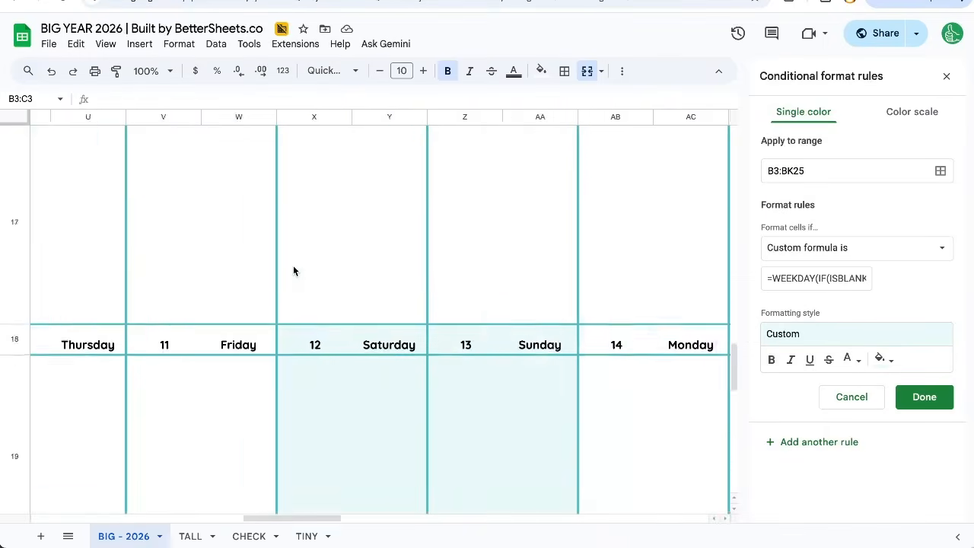
pyautogui.hscroll(20, 293, 271)
pyautogui.scroll(12, 293, 271)
pyautogui.scroll(-15, 688, 290)
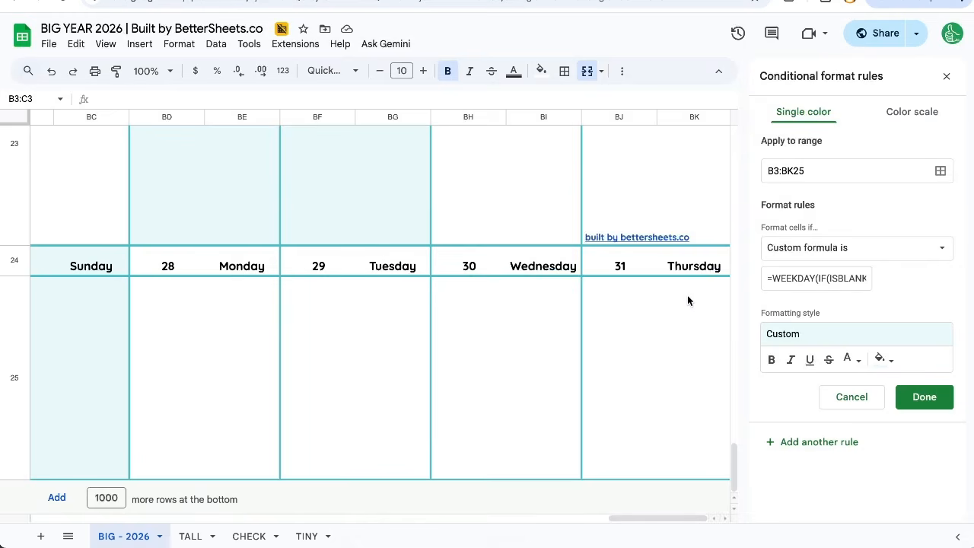
pyautogui.click(684, 352)
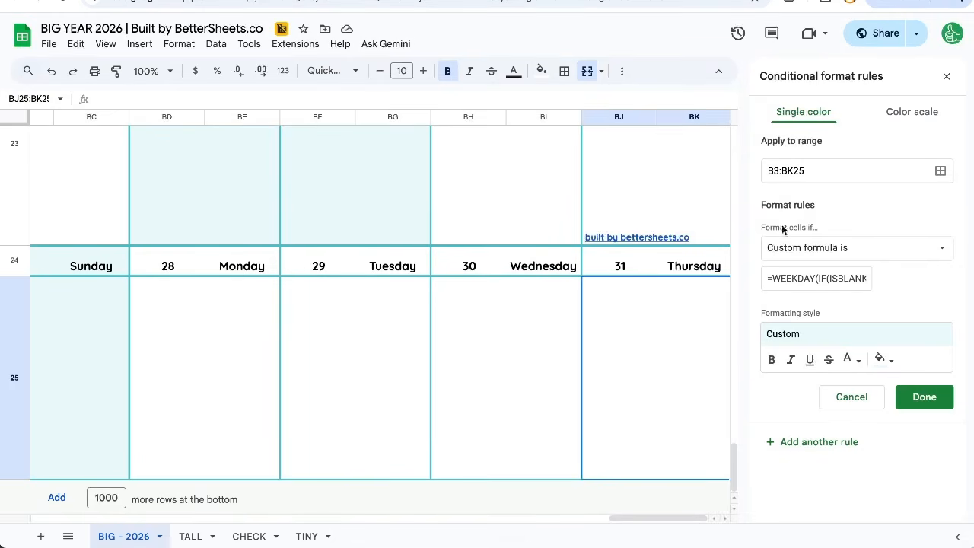
# Inspect the IF(ISBLANK(B2),10,B2) part of the rule's custom formula, highlighting its second B2 reference, and return to January
pyautogui.click(814, 278)
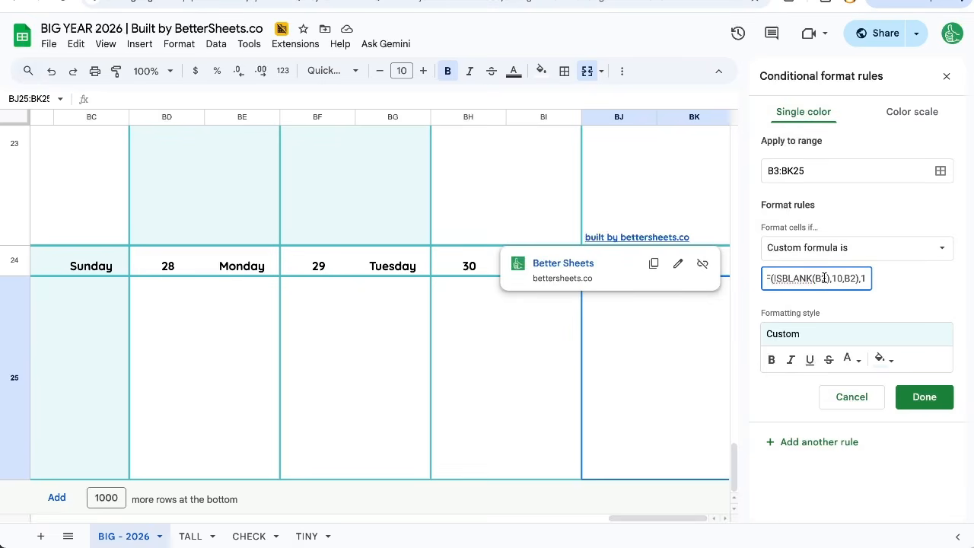
pyautogui.click(847, 279)
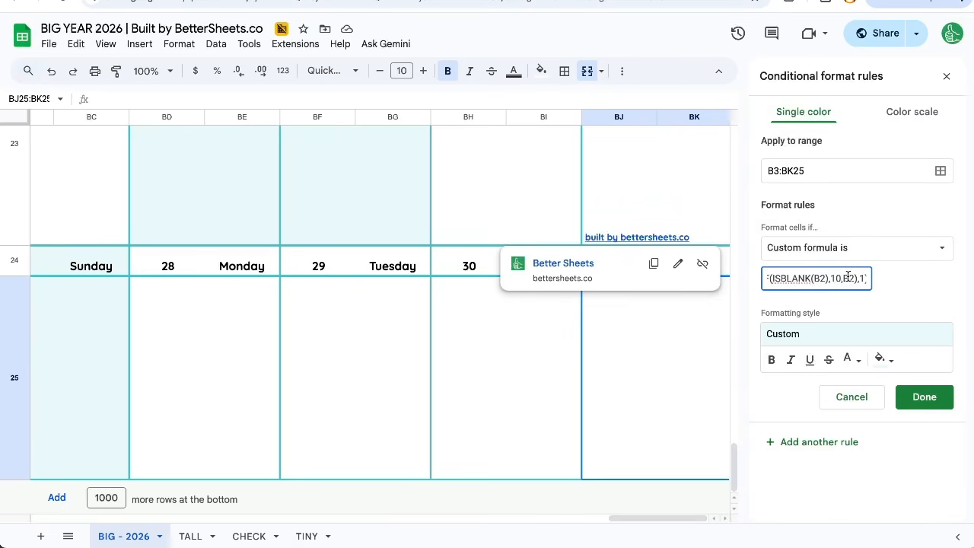
pyautogui.doubleClick(848, 278)
pyautogui.hscroll(-1, 330, 208)
pyautogui.scroll(20, 330, 203)
pyautogui.hscroll(-15, 330, 202)
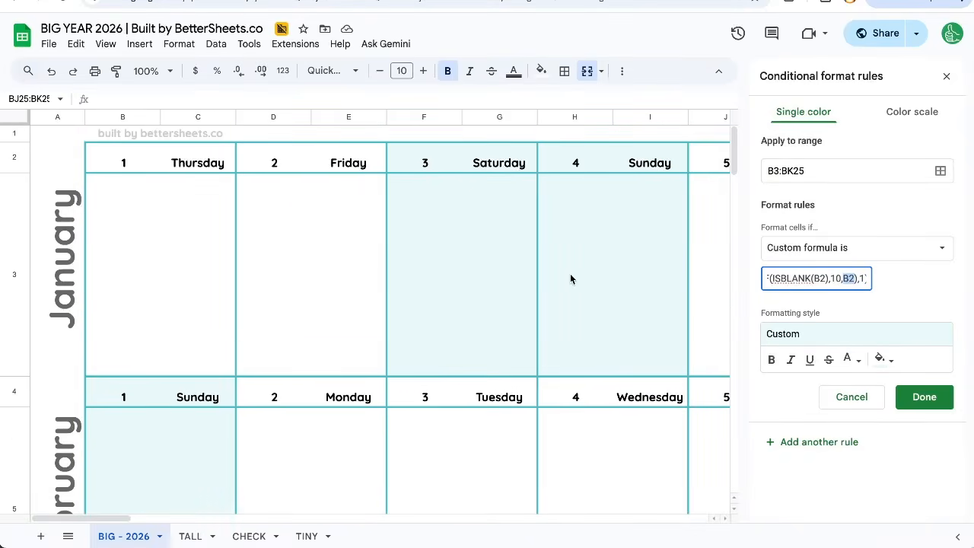
# Compare the rule's applied range and January 1's block B3:C3 with the B2 reference inside the formula's ISBLANK check
pyautogui.click(817, 174)
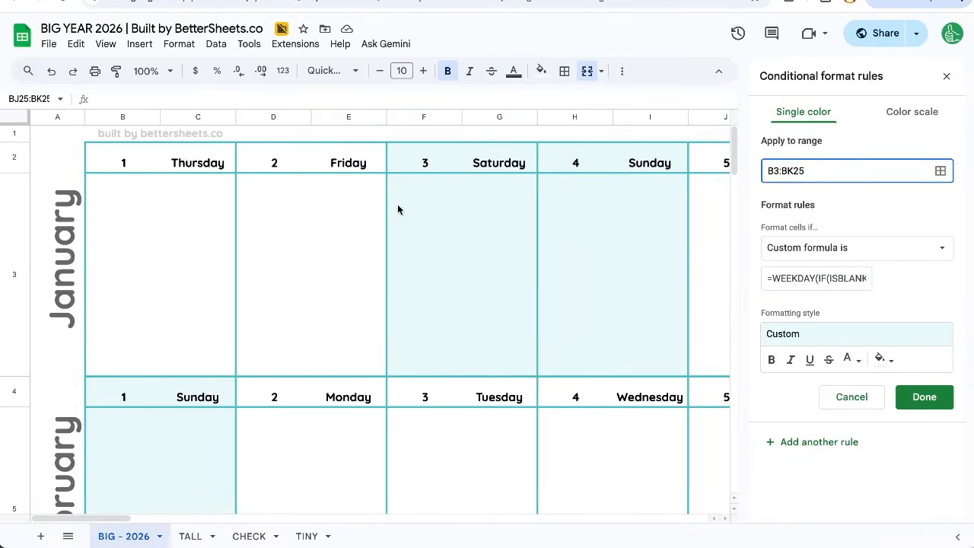
pyautogui.click(199, 232)
pyautogui.click(845, 278)
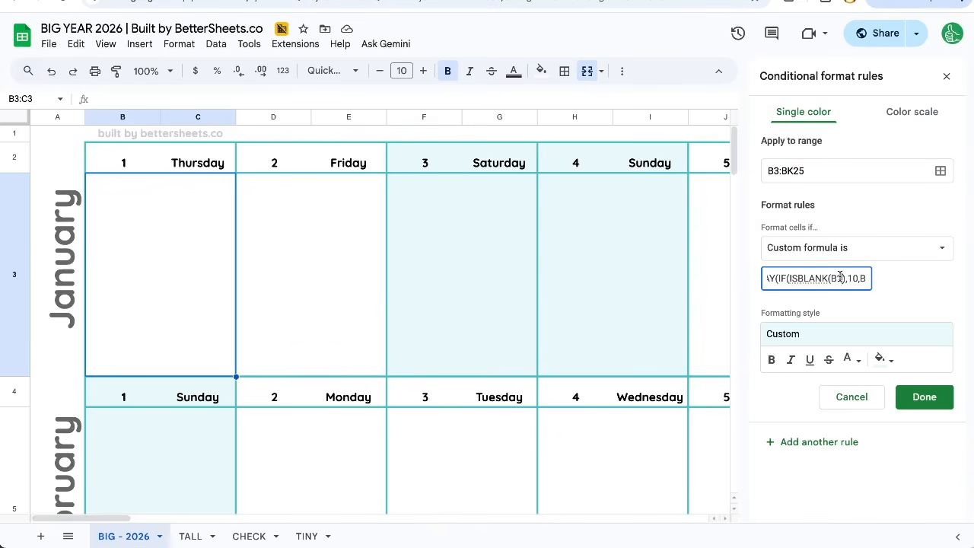
pyautogui.moveTo(842, 277); pyautogui.dragTo(835, 277)
# Select January 2's block D3:E3 and examine how the formula's WEEKDAY function and B2 references apply to it
pyautogui.click(289, 247)
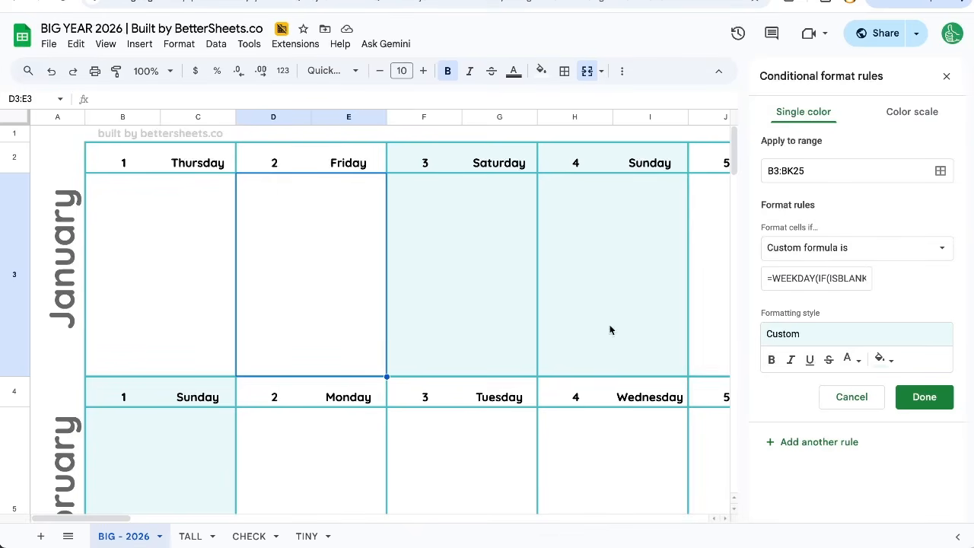
pyautogui.click(845, 277)
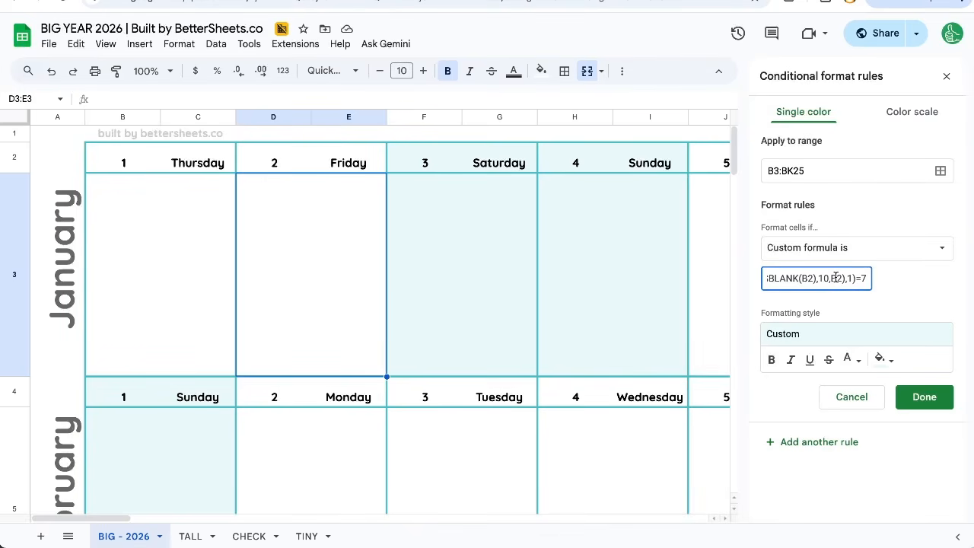
pyautogui.moveTo(840, 276); pyautogui.dragTo(835, 276)
pyautogui.click(864, 276)
pyautogui.hscroll(-3, 829, 277)
pyautogui.doubleClick(799, 278)
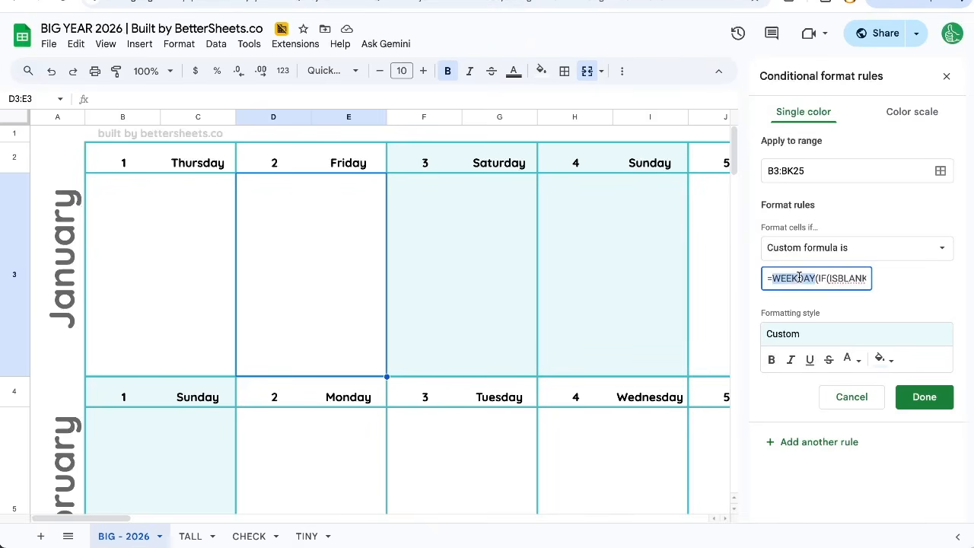
pyautogui.hscroll(2, 820, 279)
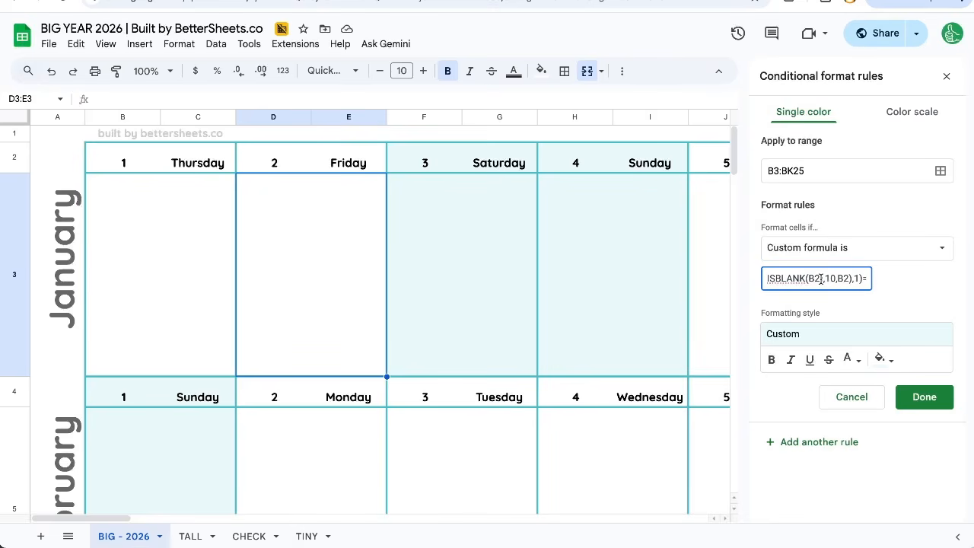
# Select January 2's day-number cell D2, check the =7 ending of the rule's formula, and close the conditional formatting rules
pyautogui.click(276, 163)
pyautogui.hscroll(3, 841, 281)
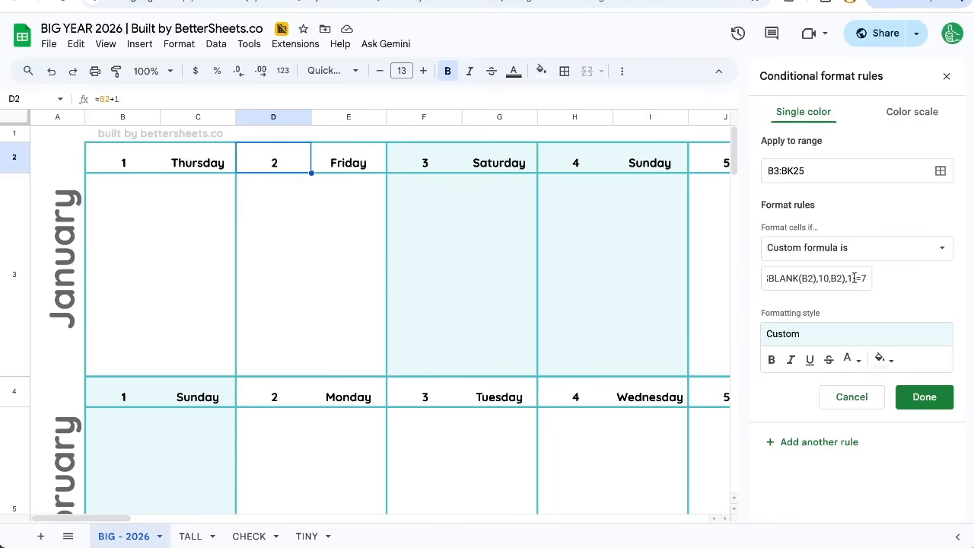
pyautogui.click(854, 278)
pyautogui.press('Return')
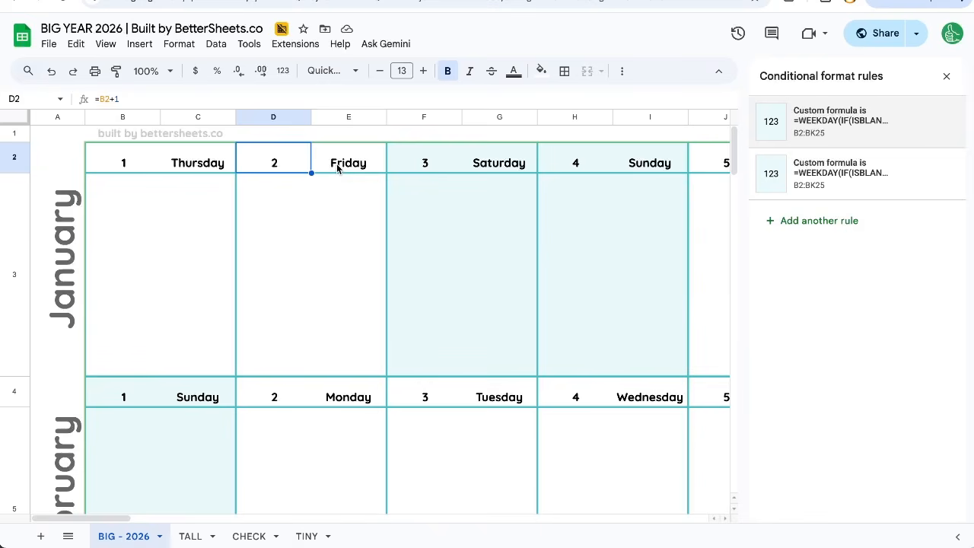
pyautogui.click(947, 76)
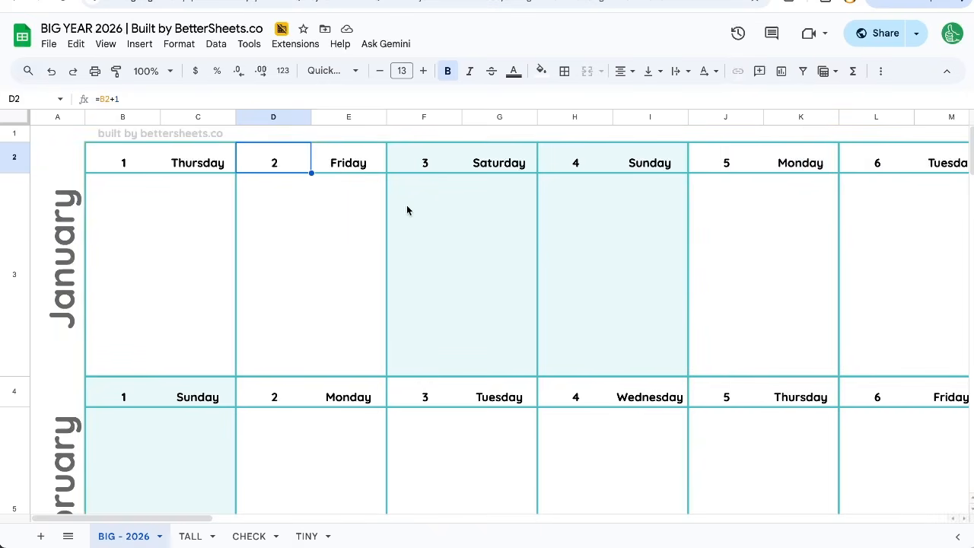
# Reopen conditional formatting for January 3's block F3:G3 and inspect the formula of the second B3:BK25 rule
pyautogui.click(443, 202)
pyautogui.click(179, 44)
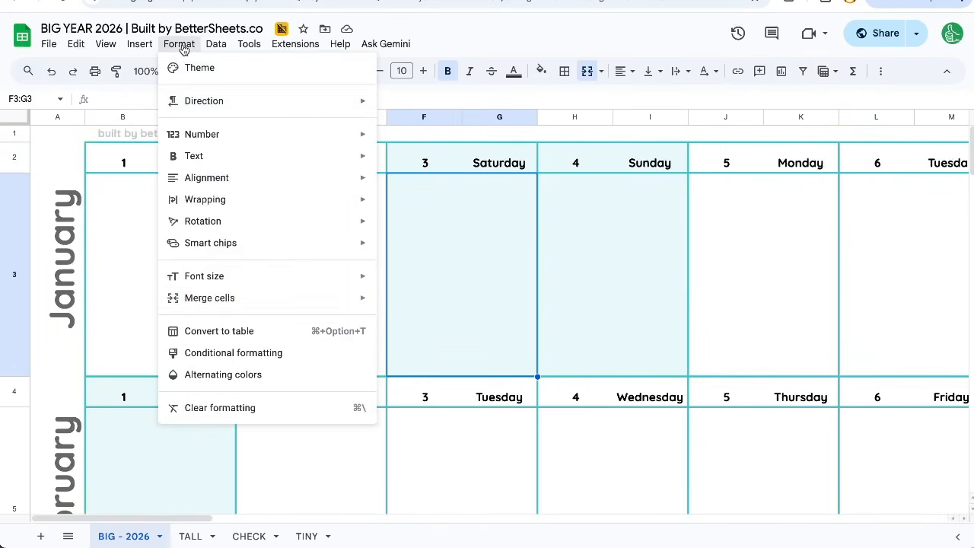
pyautogui.click(224, 353)
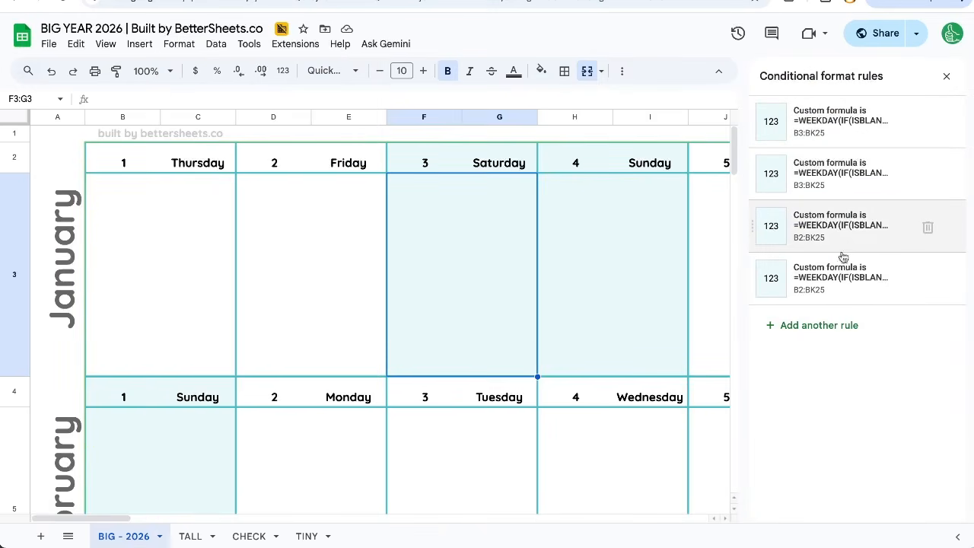
pyautogui.click(839, 178)
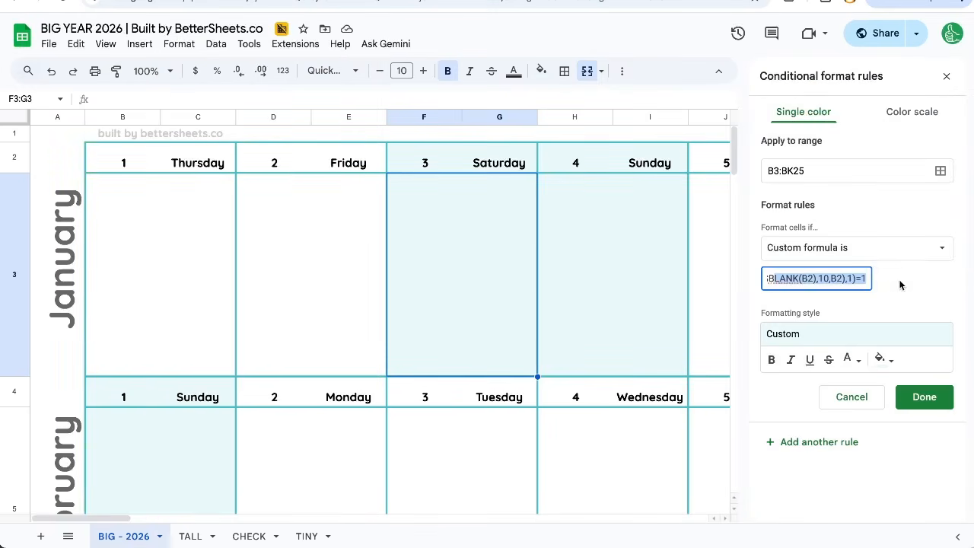
pyautogui.click(860, 276)
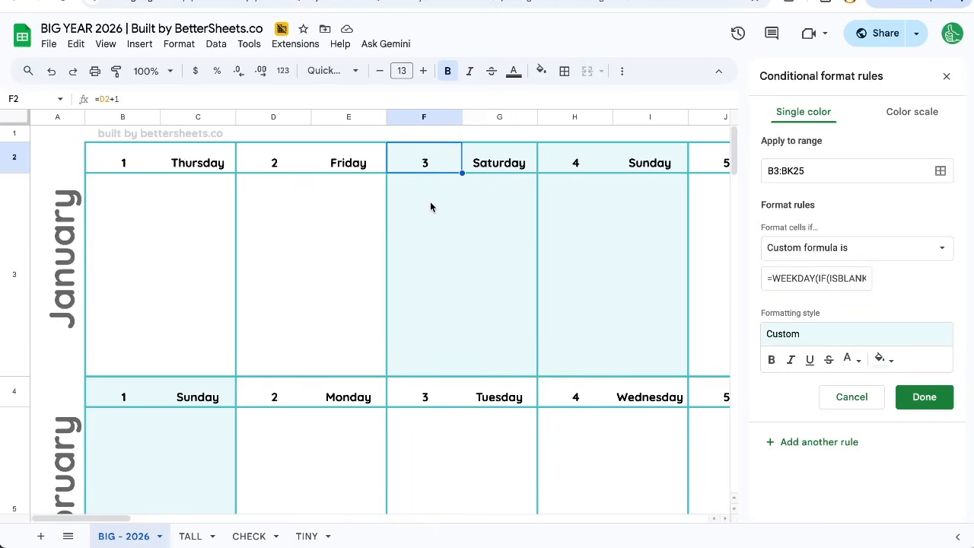
# Select the weekend blocks F3:I3, inspect the formula of their first B2:BK25 conditional formatting rule, and leave it unmodified
pyautogui.moveTo(431, 202); pyautogui.dragTo(594, 222)
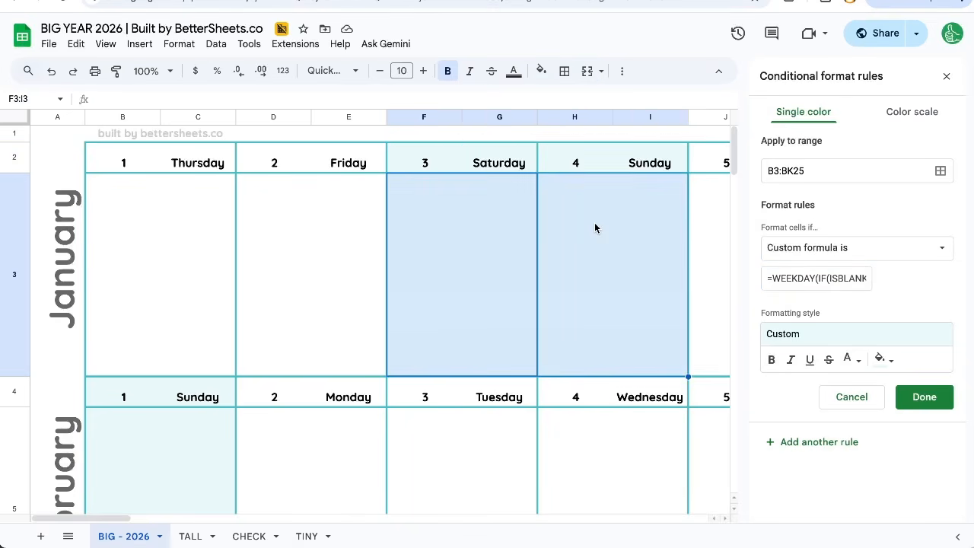
pyautogui.click(947, 76)
pyautogui.click(193, 43)
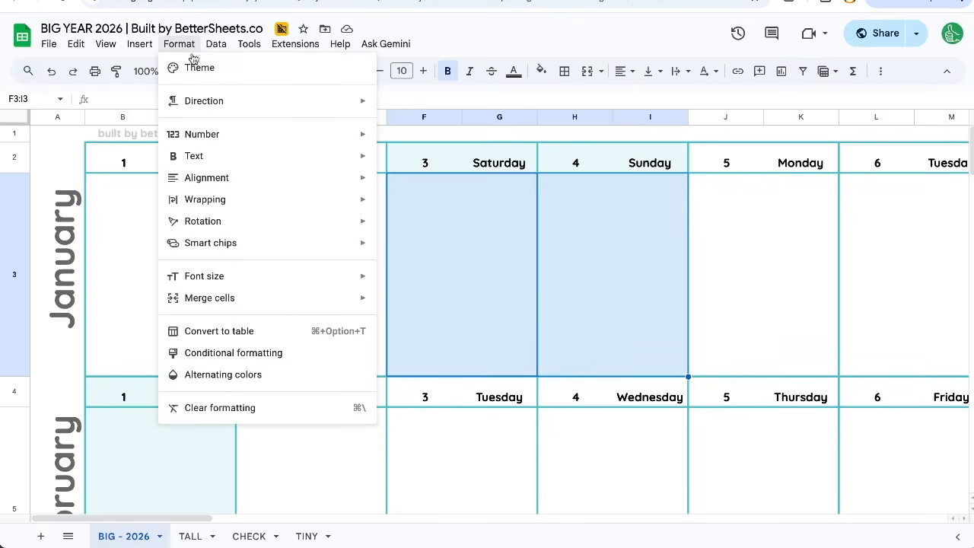
pyautogui.click(230, 354)
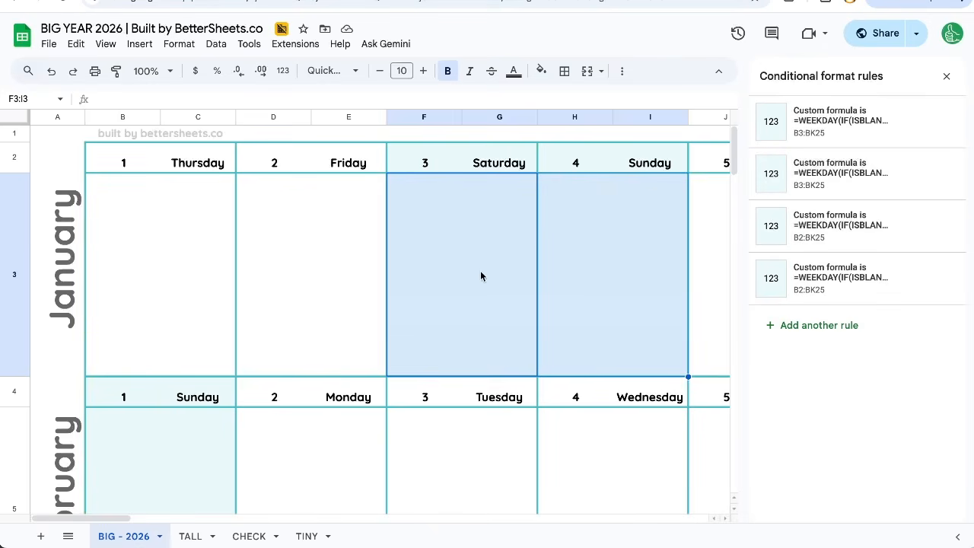
pyautogui.click(853, 225)
pyautogui.moveTo(841, 279); pyautogui.dragTo(950, 277)
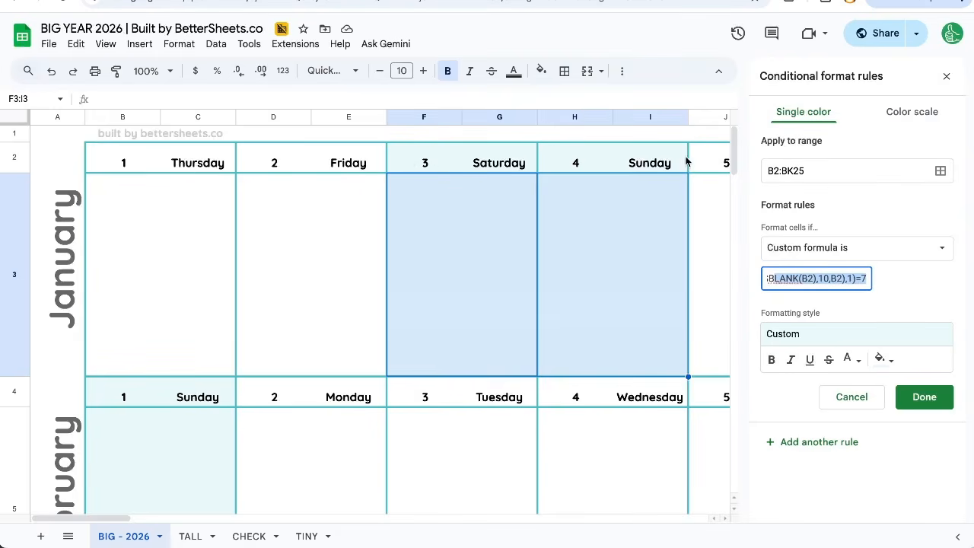
pyautogui.click(852, 397)
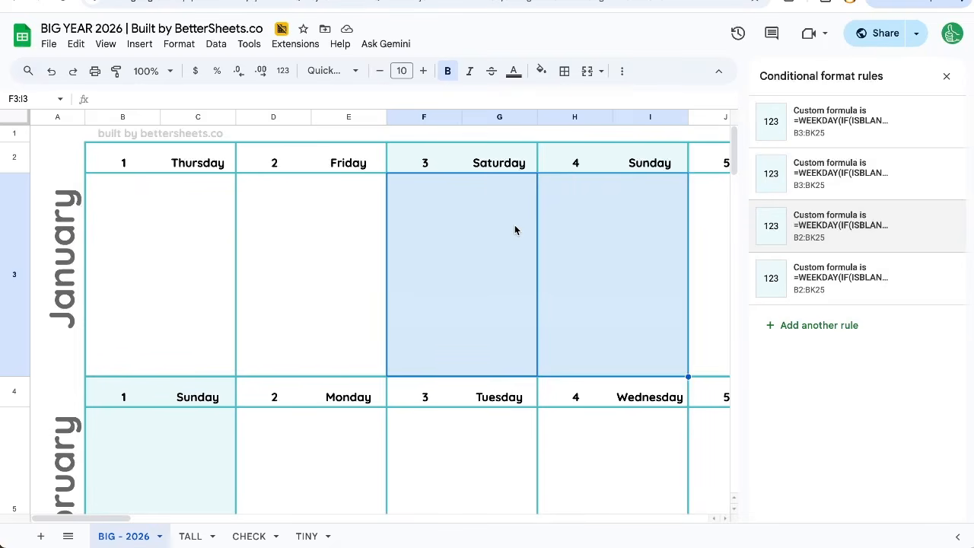
# Select January 3's weekday cell G2 and review the area covered by its B2:BK25 rules through December 31
pyautogui.click(489, 170)
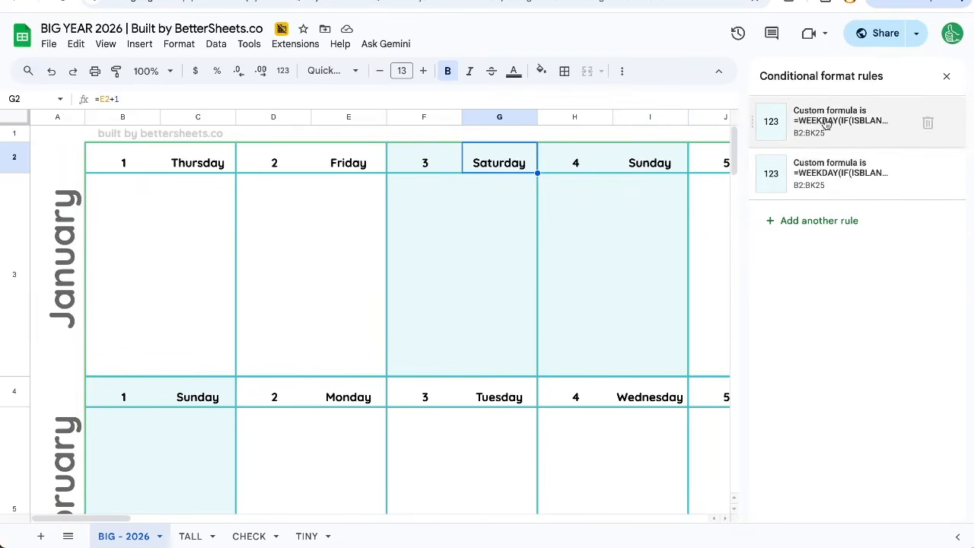
pyautogui.scroll(-1, 477, 260)
pyautogui.scroll(-20, 477, 260)
pyautogui.hscroll(10, 478, 260)
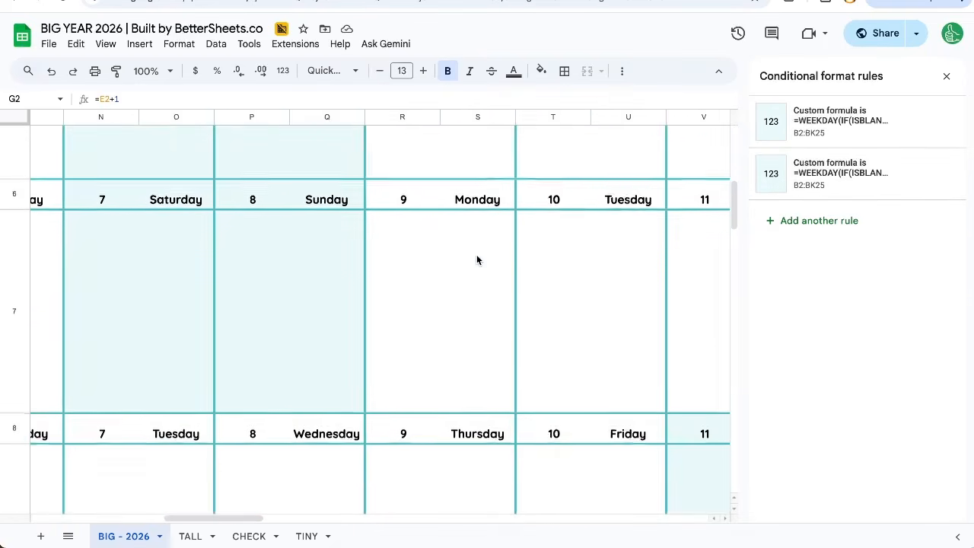
pyautogui.hscroll(20, 478, 260)
pyautogui.scroll(-10, 477, 260)
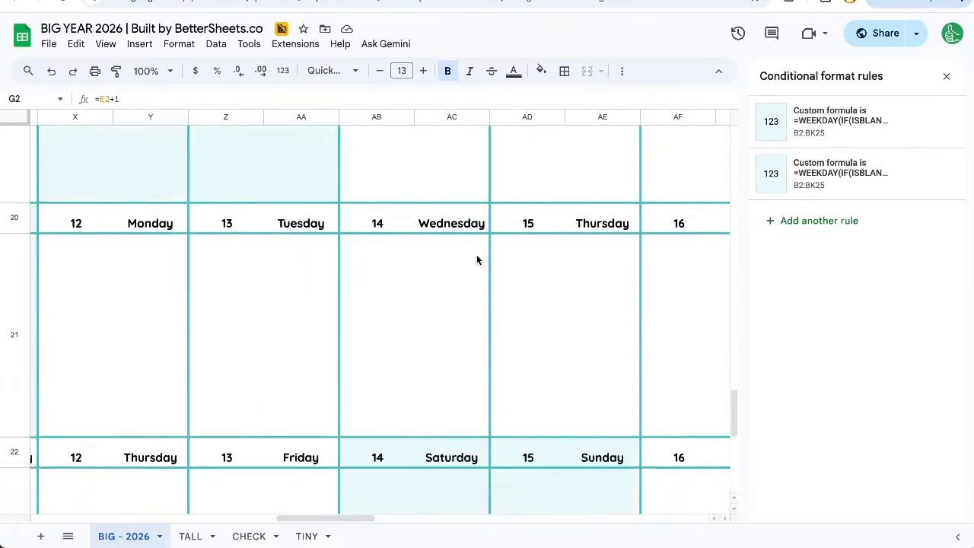
pyautogui.hscroll(15, 477, 260)
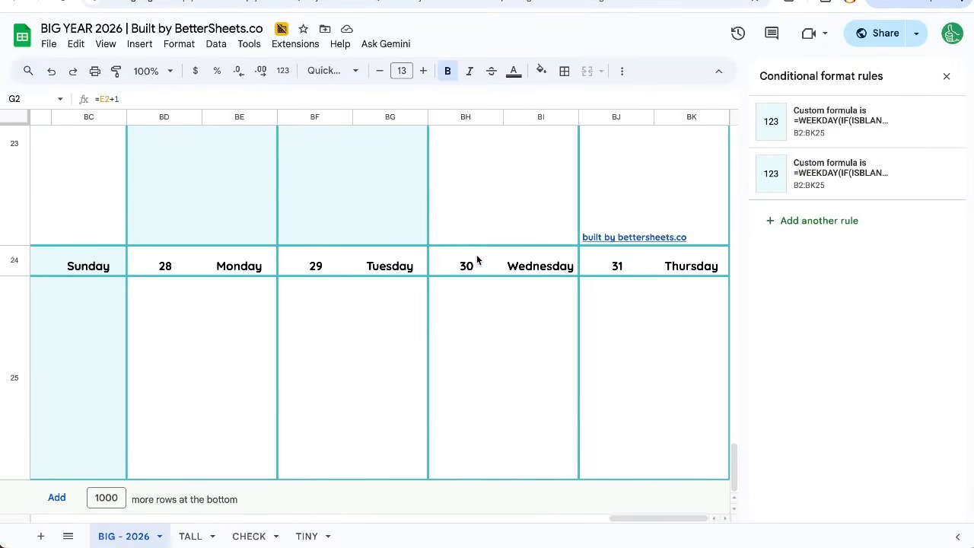
pyautogui.hscroll(-20, 477, 261)
pyautogui.scroll(10, 477, 260)
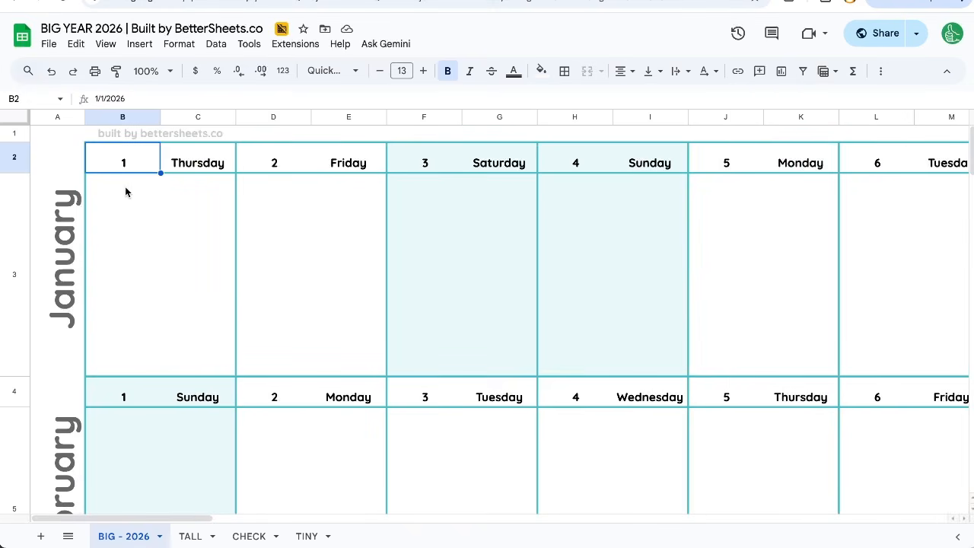
# Recheck the underlying dates in January 1's header cells C2 and B2, and exit editing without changes
pyautogui.click(126, 192)
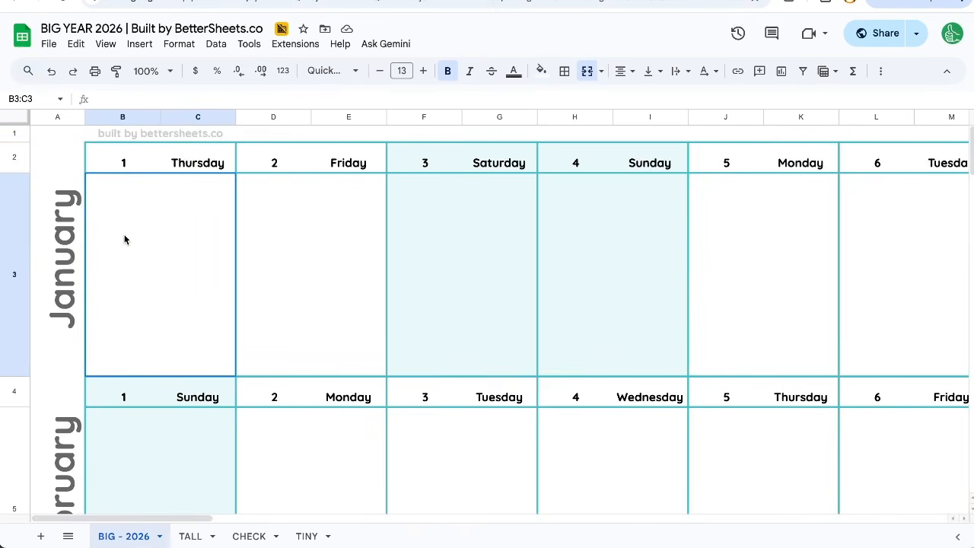
pyautogui.click(124, 161)
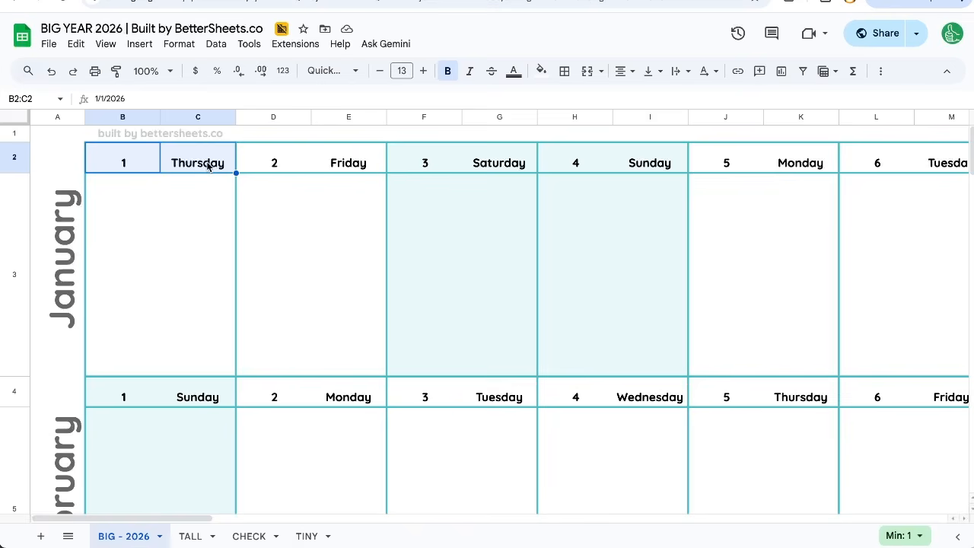
pyautogui.doubleClick(207, 166)
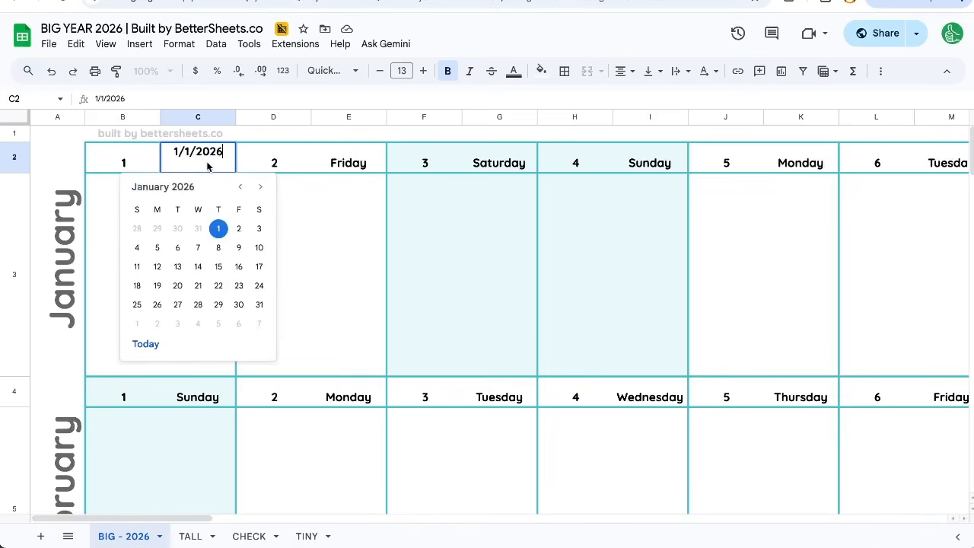
pyautogui.doubleClick(122, 163)
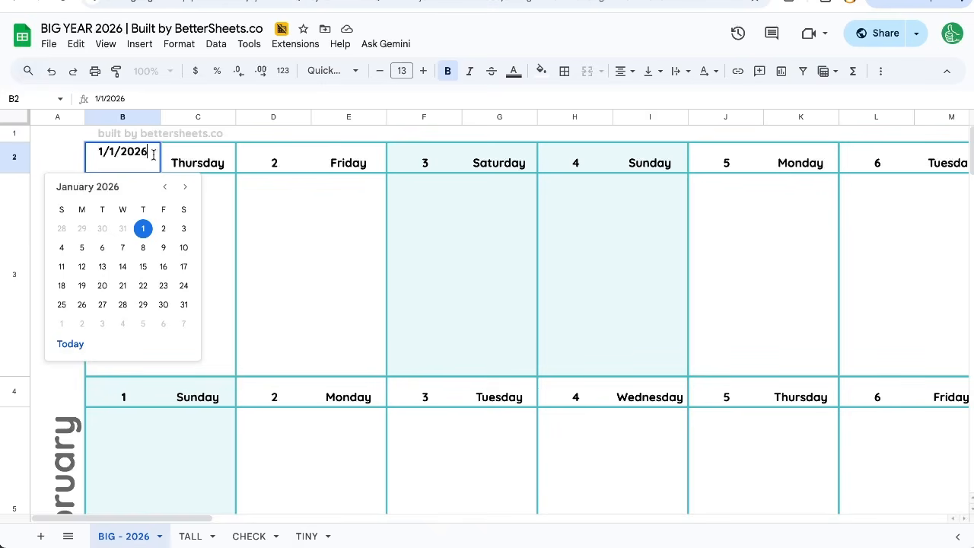
pyautogui.press('Escape')
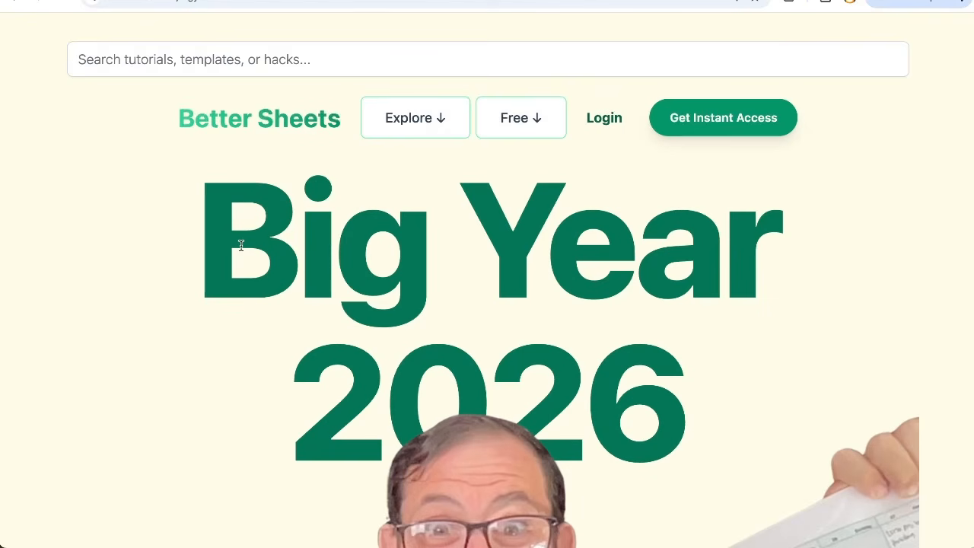
# Read the Better Sheets Big Year 2026 page from its title down to the full-year calendar preview
pyautogui.scroll(-2, 241, 245)
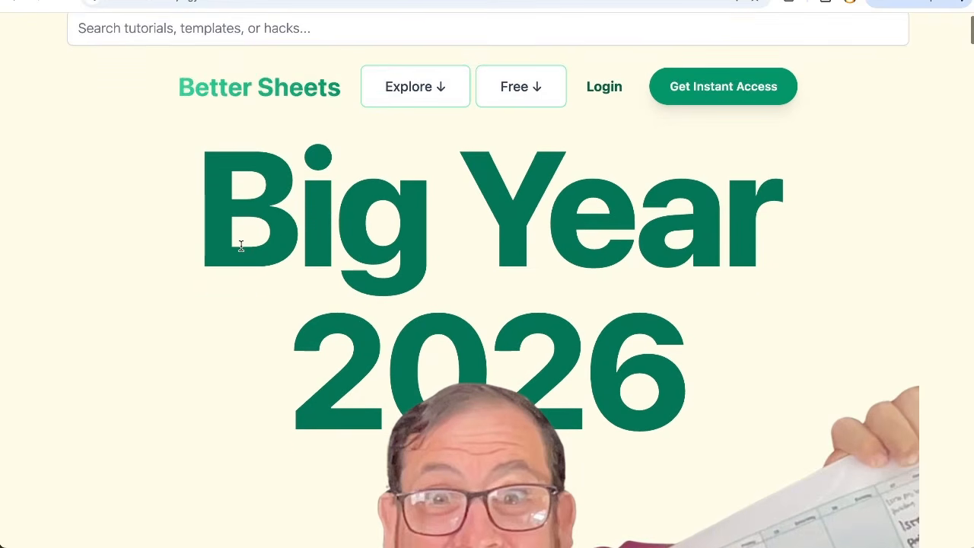
pyautogui.scroll(-6, 240, 246)
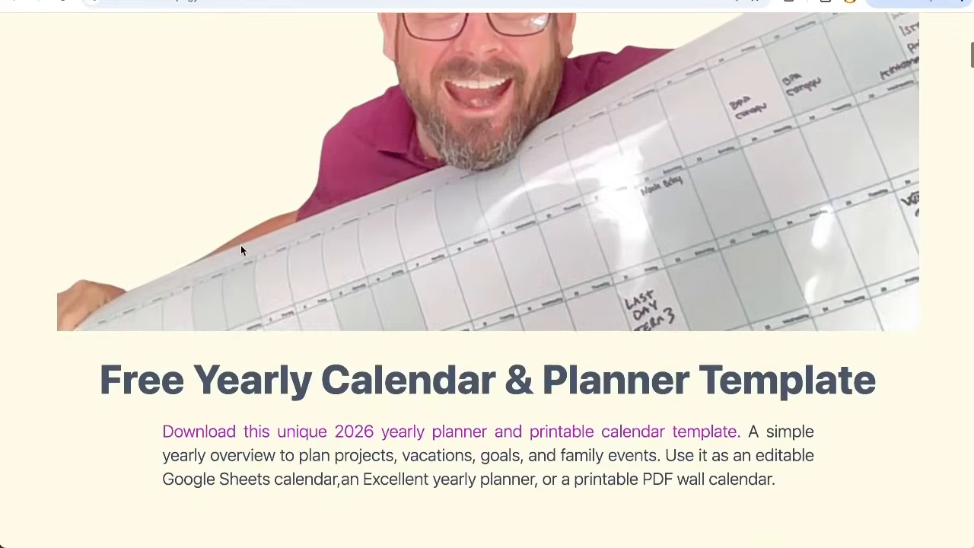
pyautogui.scroll(-1, 240, 249)
pyautogui.scroll(-1, 220, 265)
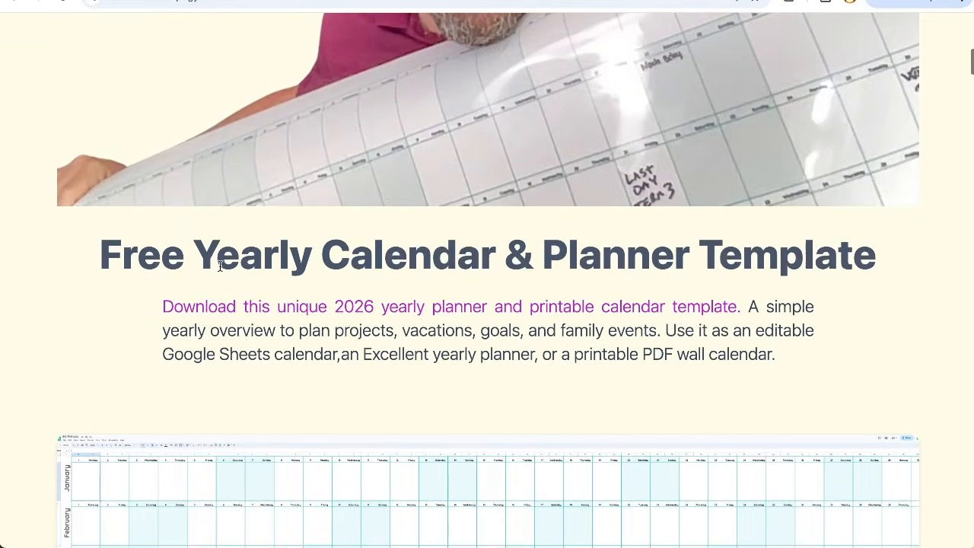
pyautogui.scroll(-7, 220, 265)
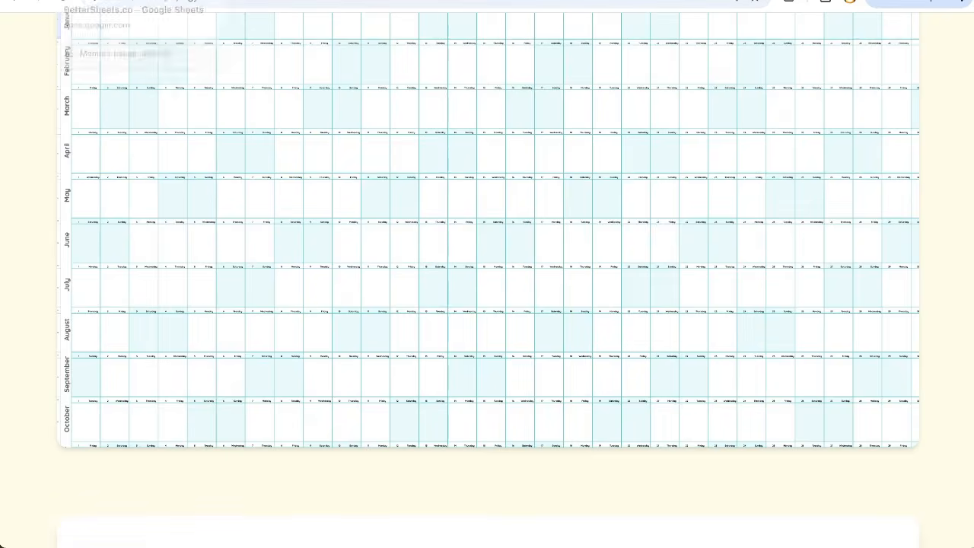
# Switch back to the BIG YEAR 2026 spreadsheet and look over the TALL sheet's layout with months running across the columns
pyautogui.click(145, 1)
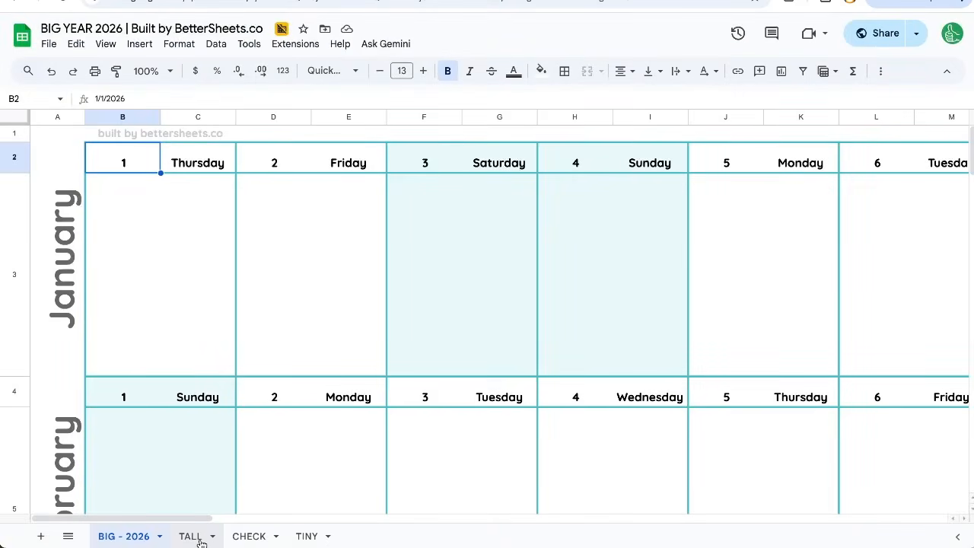
pyautogui.click(191, 537)
pyautogui.click(288, 263)
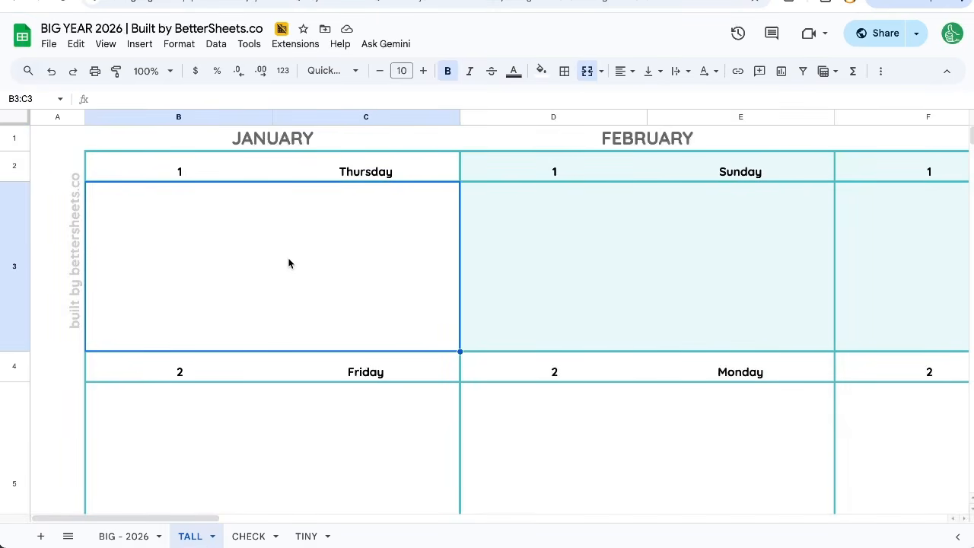
pyautogui.hotkey('ctrl', '-')
pyautogui.hotkey('ctrl', '-')
pyautogui.hotkey('ctrl', '-')
pyautogui.hotkey('ctrl', '-')
pyautogui.hotkey('ctrl', '-')
pyautogui.hotkey('ctrl', '-')
pyautogui.hotkey('ctrl', '-')
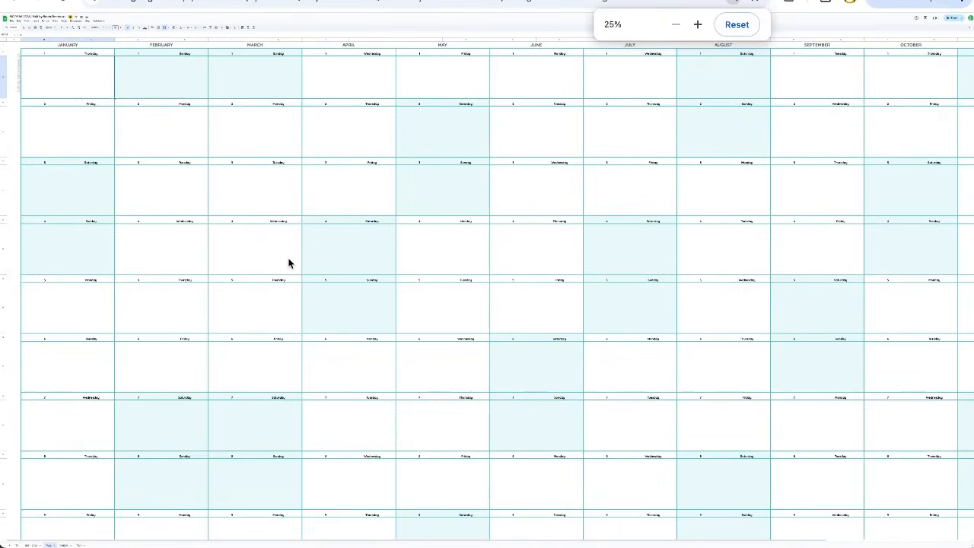
pyautogui.click(287, 306)
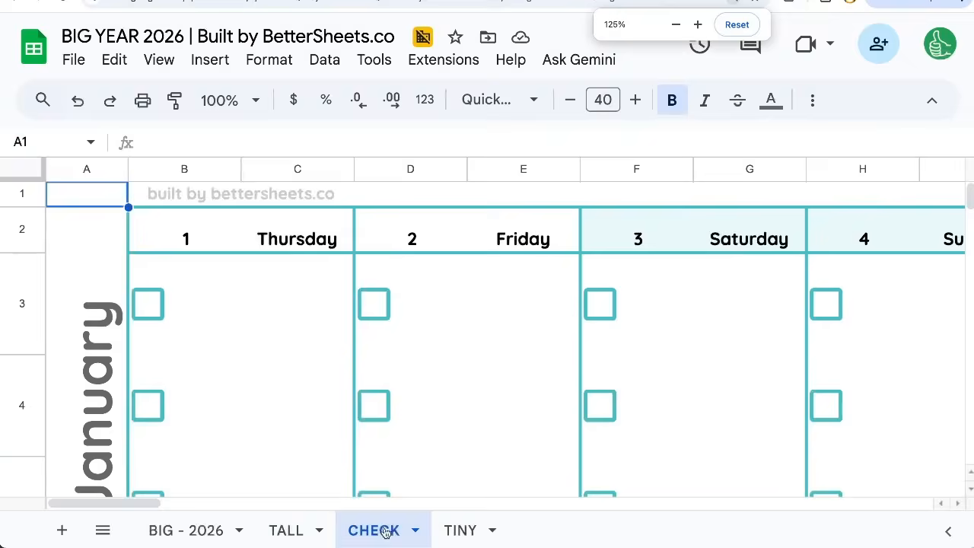
# On the CHECK sheet, examine January 1's checkbox cells B3:B5, ticking and clearing the first checkbox
pyautogui.press('super+minus')
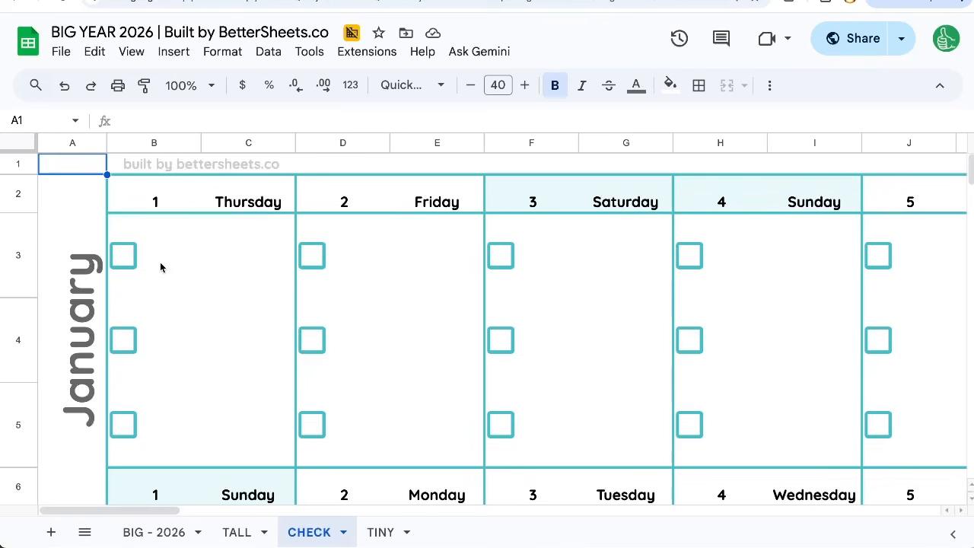
pyautogui.moveTo(161, 266); pyautogui.dragTo(175, 415)
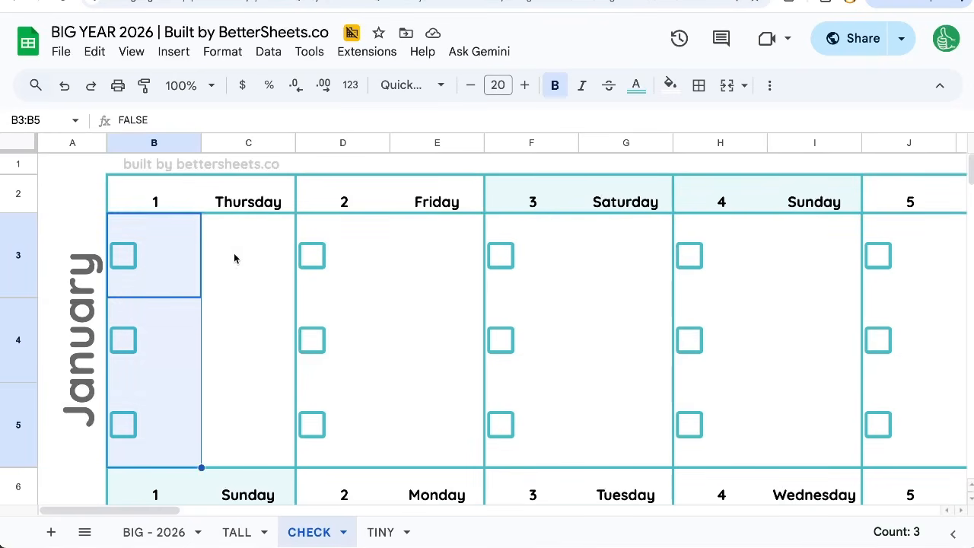
pyautogui.moveTo(235, 256); pyautogui.dragTo(154, 425)
pyautogui.click(191, 239)
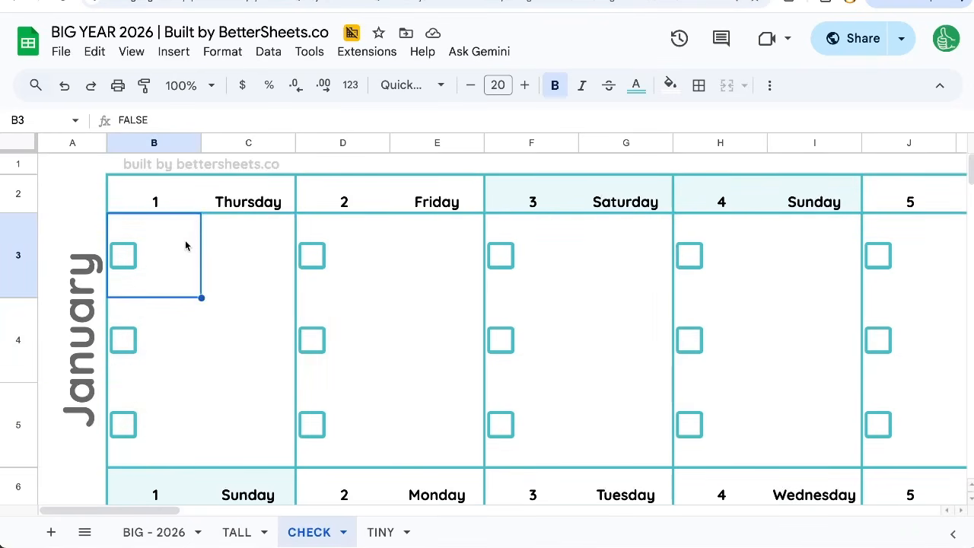
pyautogui.moveTo(187, 246); pyautogui.dragTo(168, 254)
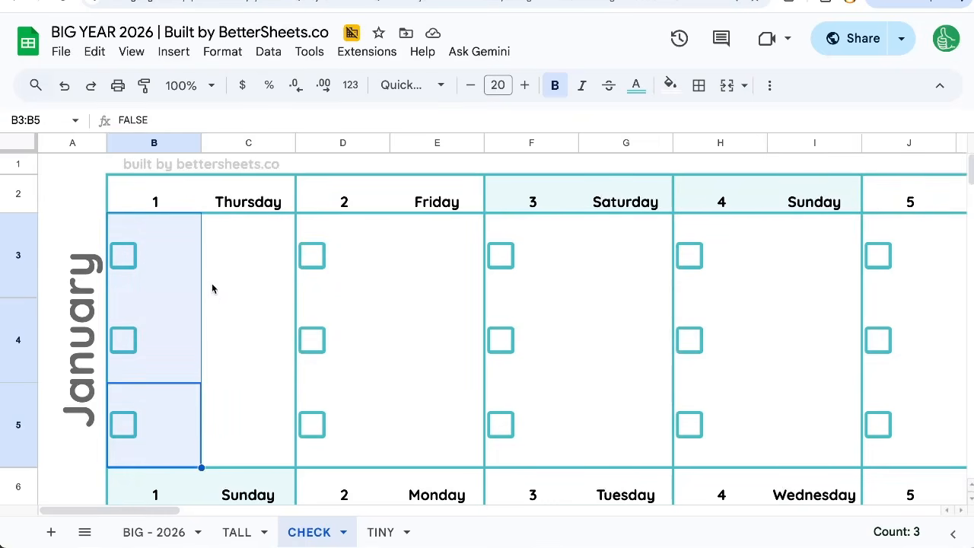
pyautogui.click(129, 263)
pyautogui.click(129, 261)
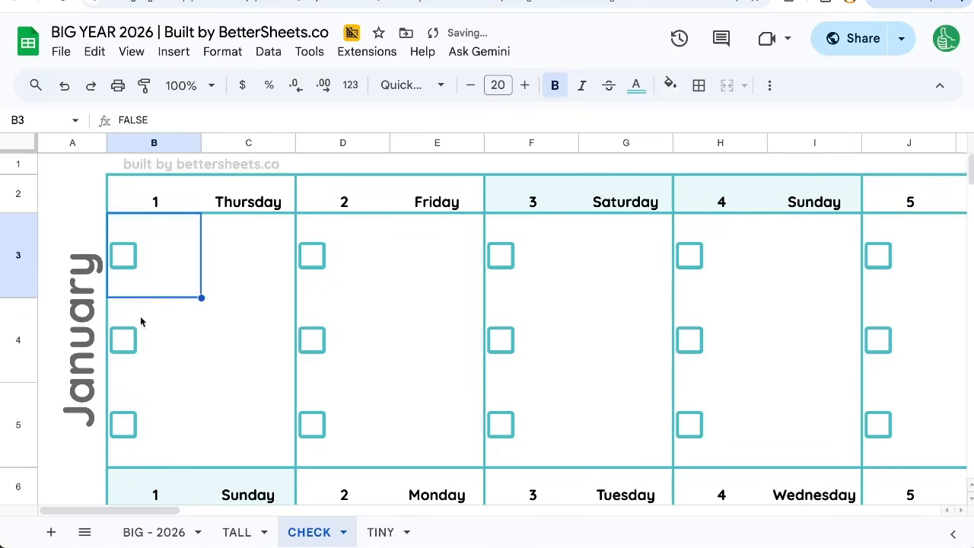
# Open the TINY sheet and inspect January's abbreviated date headers B2:L2 and its month label in A3
pyautogui.click(382, 536)
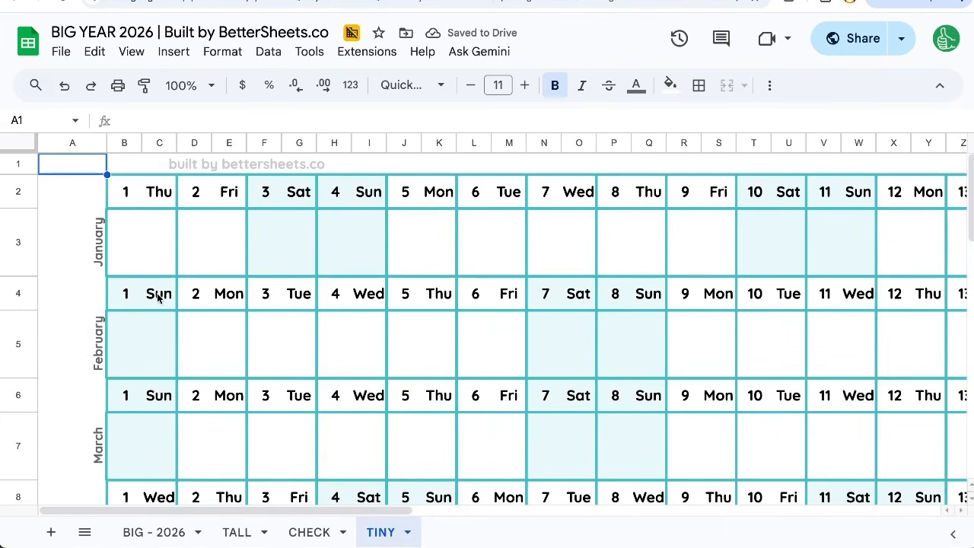
pyautogui.click(148, 262)
pyautogui.moveTo(137, 200); pyautogui.dragTo(487, 195)
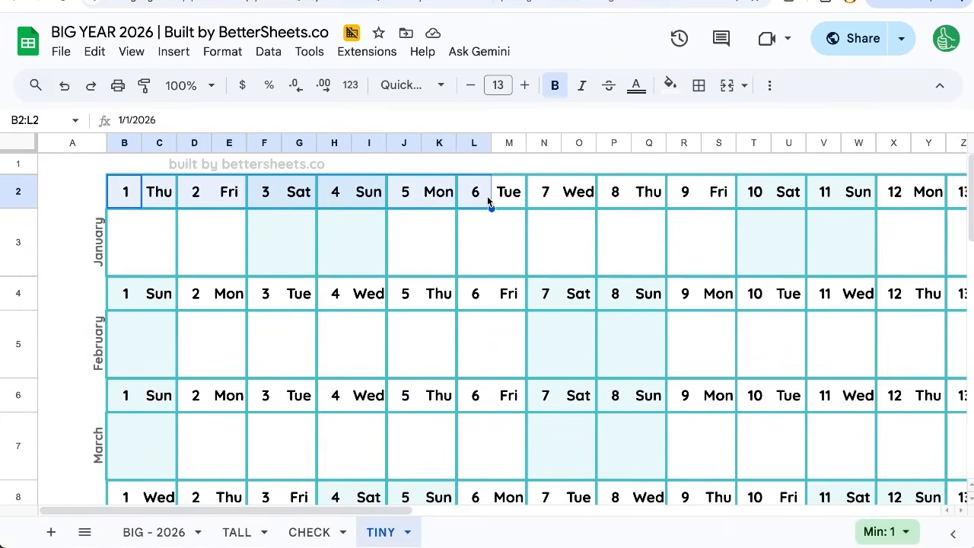
pyautogui.click(104, 242)
# Examine the full-year overview of the TINY sheet, including February's first date cell B4
pyautogui.hotkey('ctrl', '-')
pyautogui.hotkey('ctrl', '-')
pyautogui.hotkey('ctrl', '-')
pyautogui.hotkey('ctrl', '-')
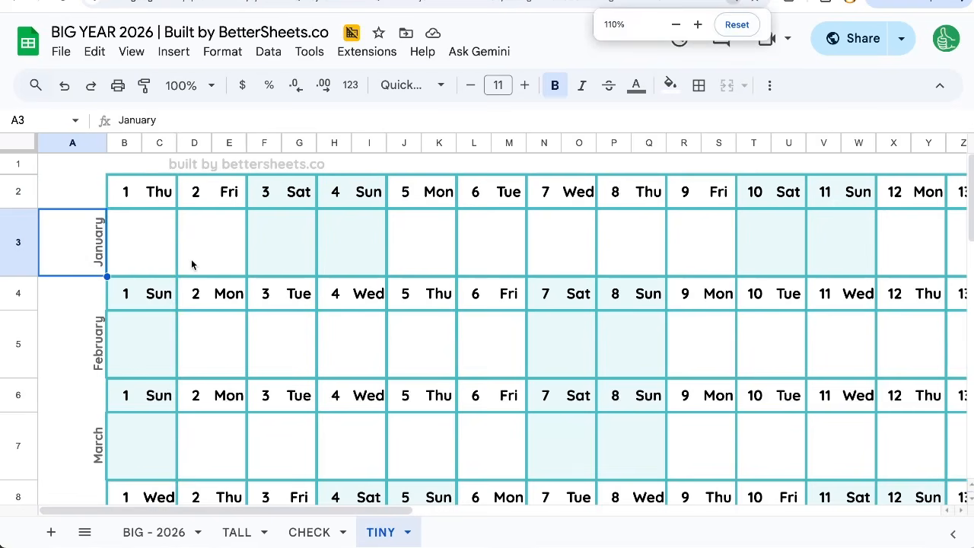
pyautogui.hotkey('ctrl', '-')
pyautogui.hotkey('ctrl', '-')
pyautogui.hotkey('ctrl', '-')
pyautogui.hotkey('ctrl', '-')
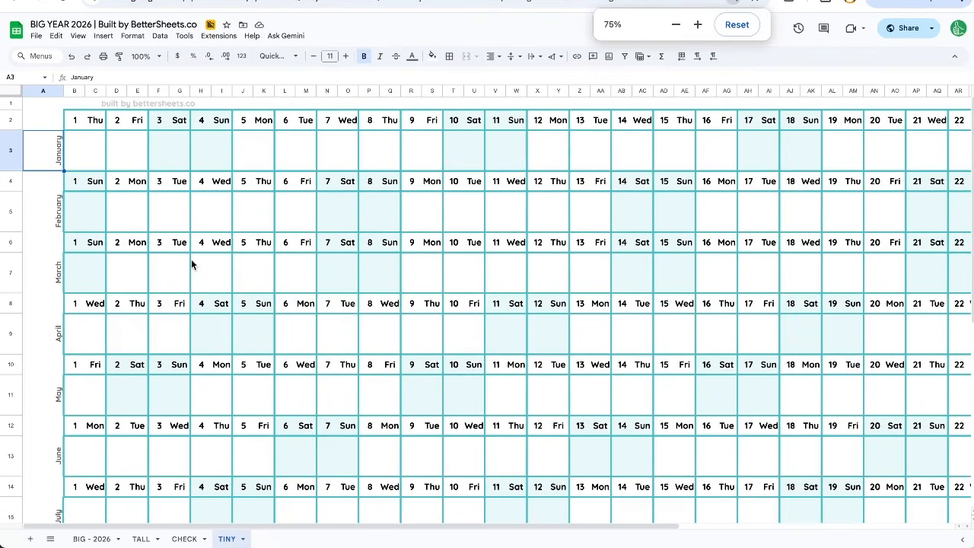
pyautogui.hotkey('ctrl', '+')
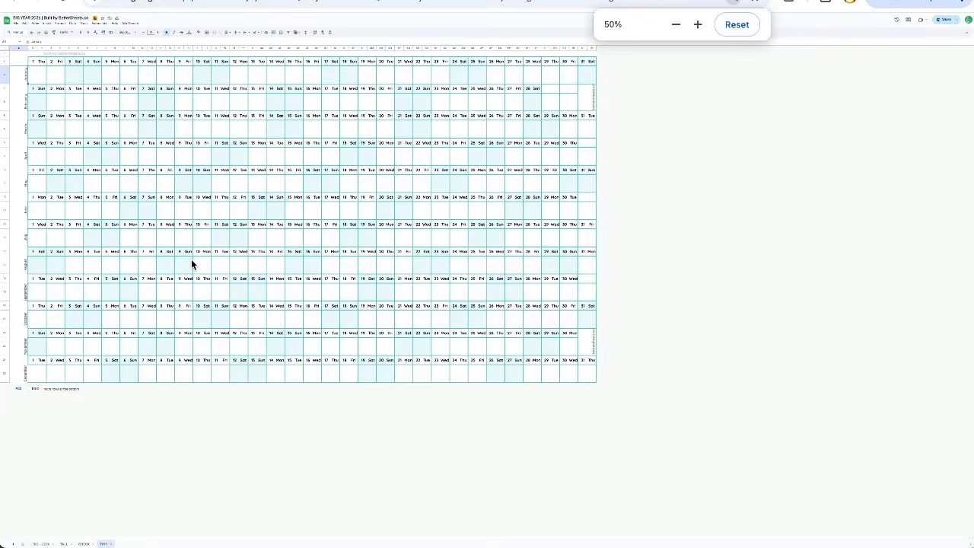
pyautogui.click(50, 125)
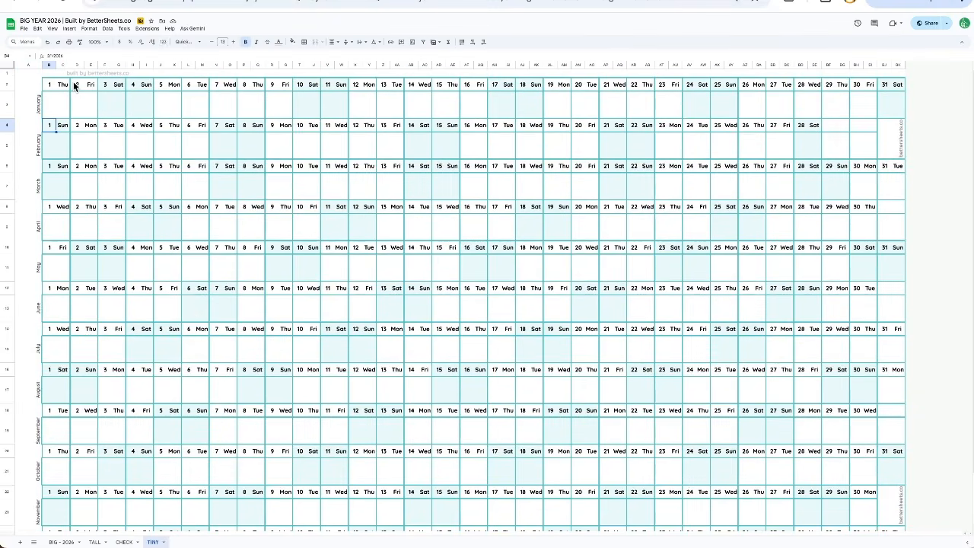
# Try 1/1/2027 as January's first date in cell B2 of the TINY sheet
pyautogui.hotkey('ctrl', '+')
pyautogui.hotkey('ctrl', '+')
pyautogui.hotkey('ctrl', '+')
pyautogui.hotkey('ctrl', '+')
pyautogui.hotkey('ctrl', '+')
pyautogui.click(110, 166)
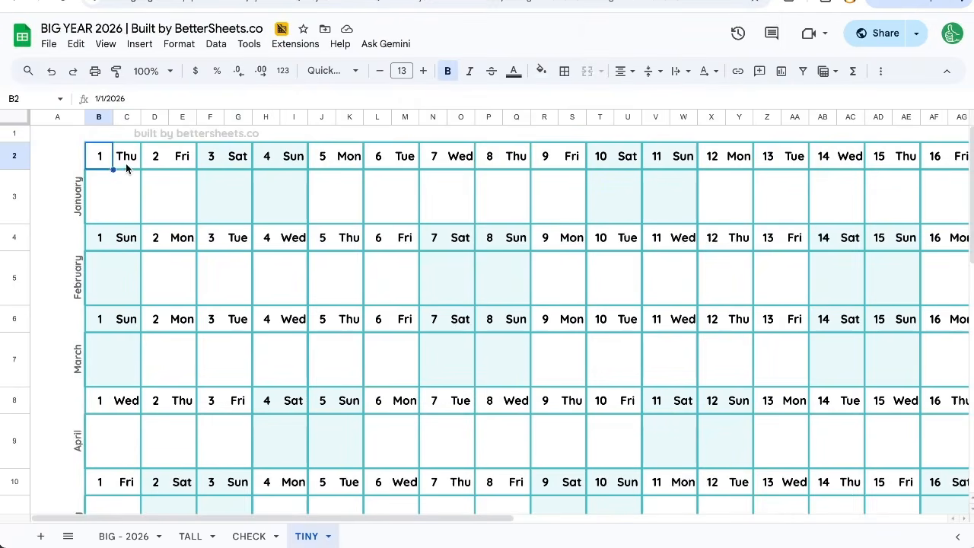
pyautogui.click(115, 166)
pyautogui.doubleClick(104, 163)
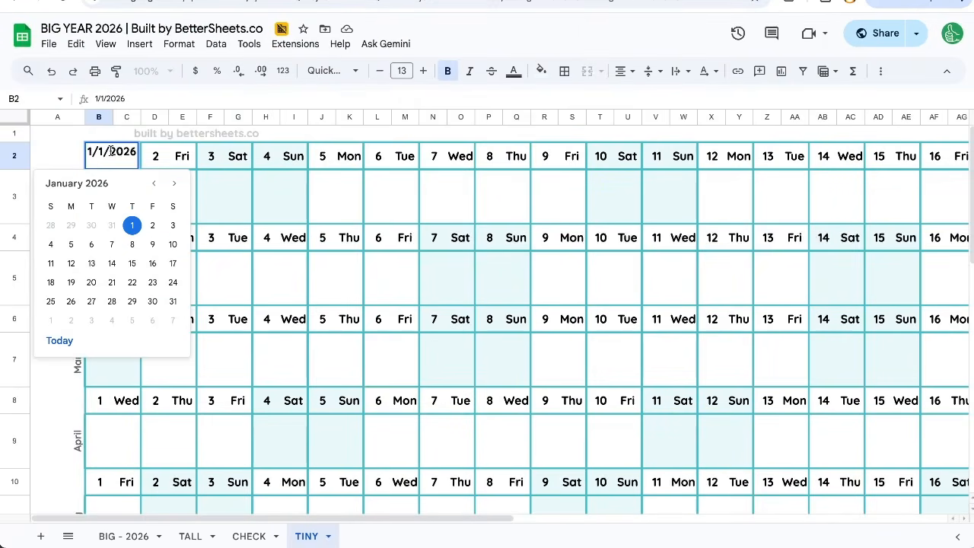
pyautogui.press('BackSpace')
pyautogui.write('7')
pyautogui.press('Return')
# Undo the year change in January's first date cell and select February 1's weekday cell C4
pyautogui.click(128, 161)
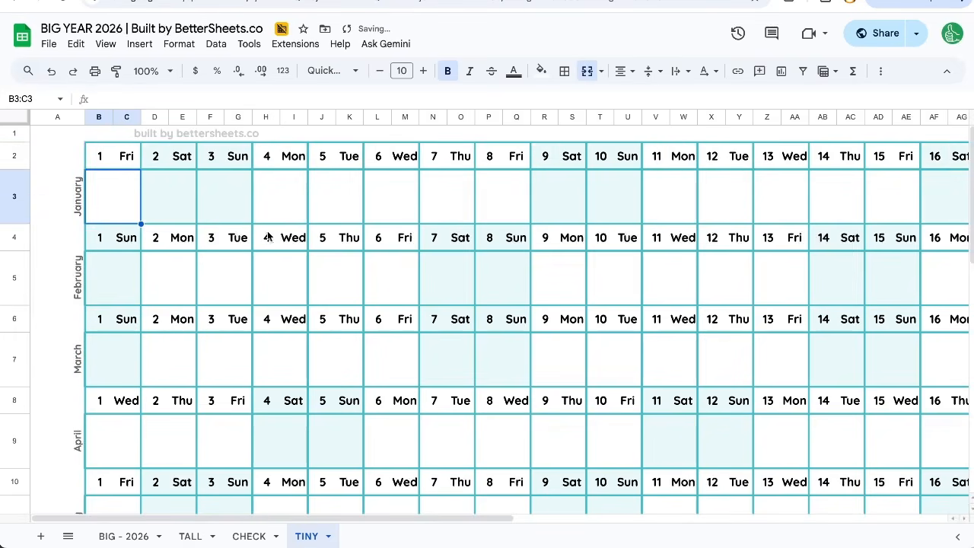
pyautogui.hotkey('ctrl', 'z')
pyautogui.click(135, 245)
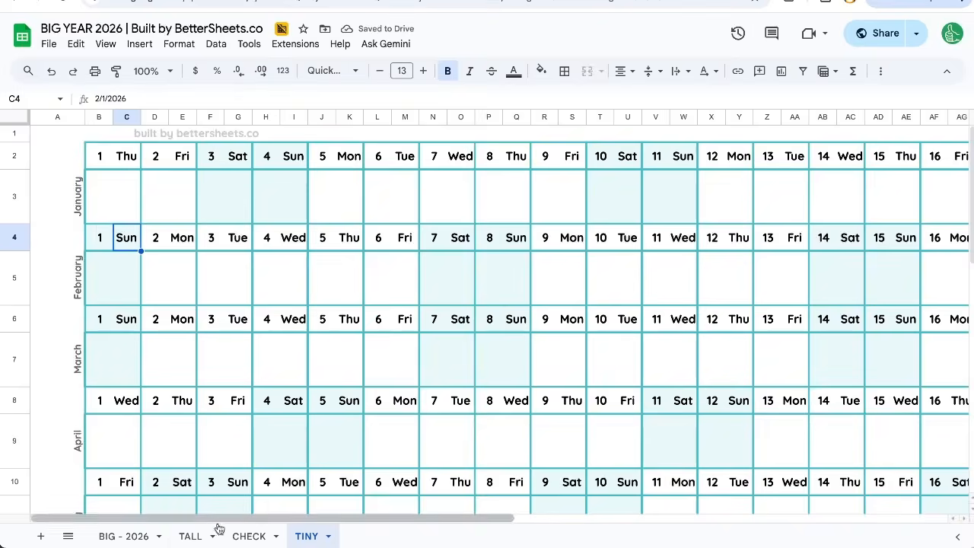
# Compare the calendar layouts of the BIG - 2026, TALL, CHECK and TINY sheets one after another
pyautogui.click(194, 535)
pyautogui.click(126, 536)
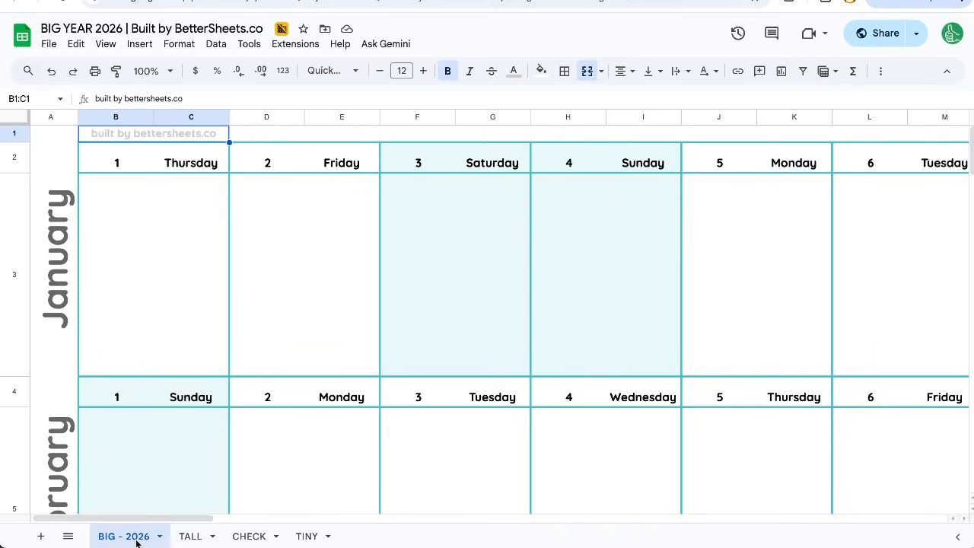
pyautogui.click(192, 537)
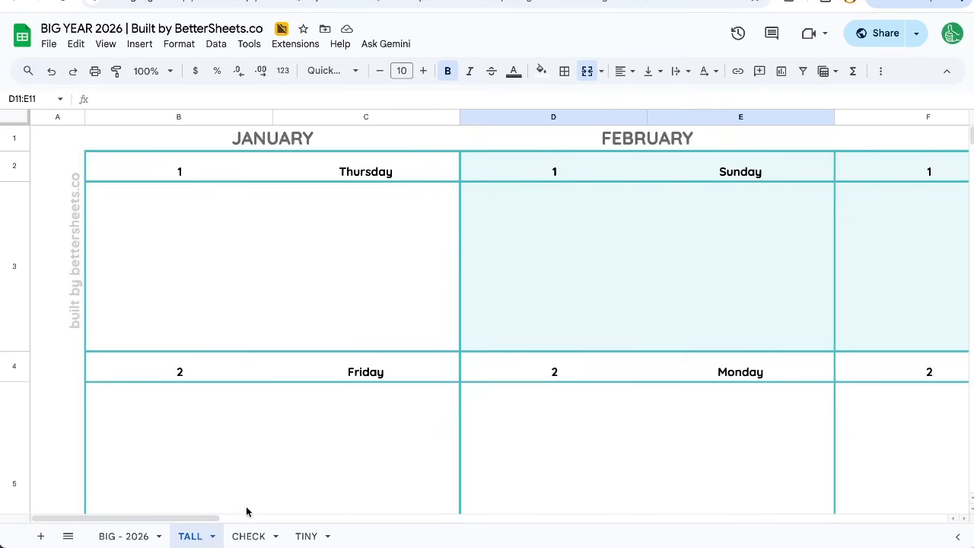
pyautogui.click(248, 536)
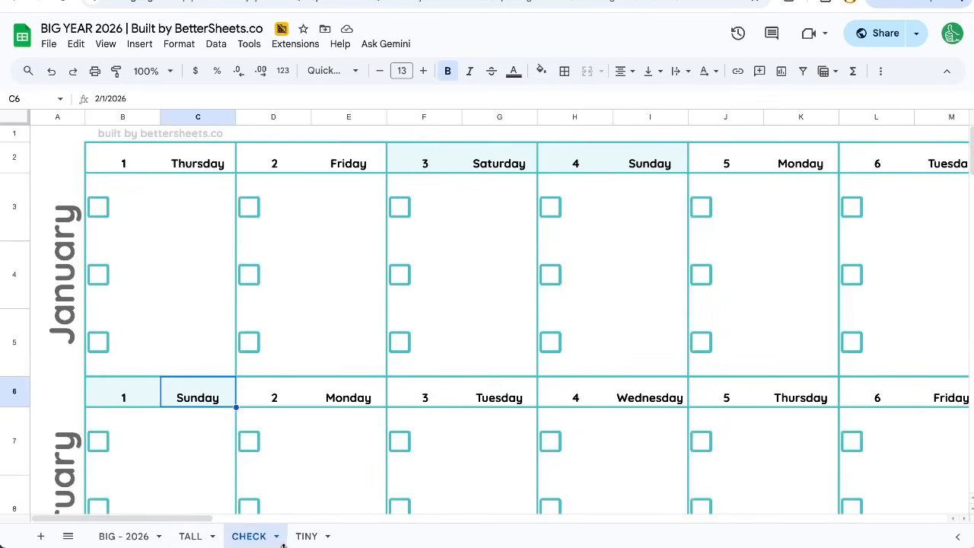
pyautogui.click(306, 536)
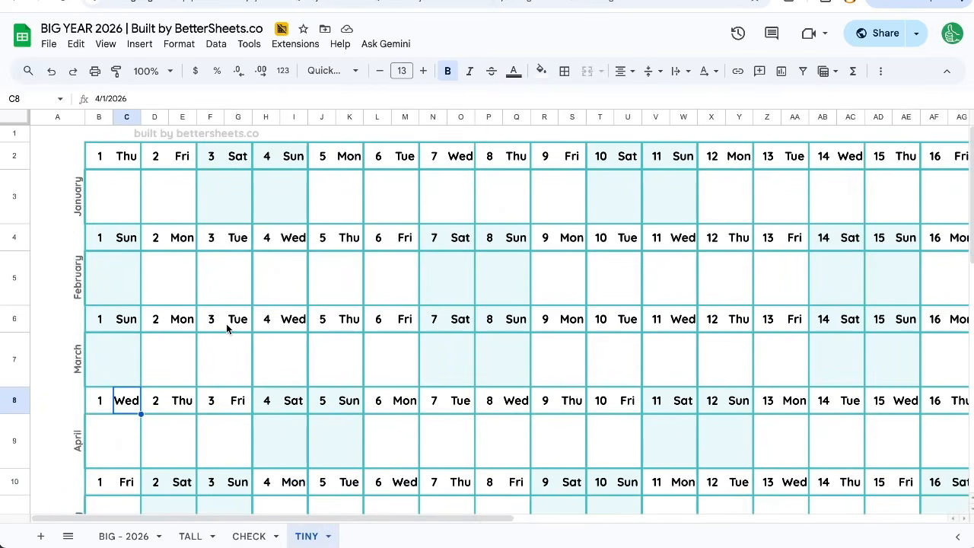
pyautogui.click(279, 274)
pyautogui.click(119, 156)
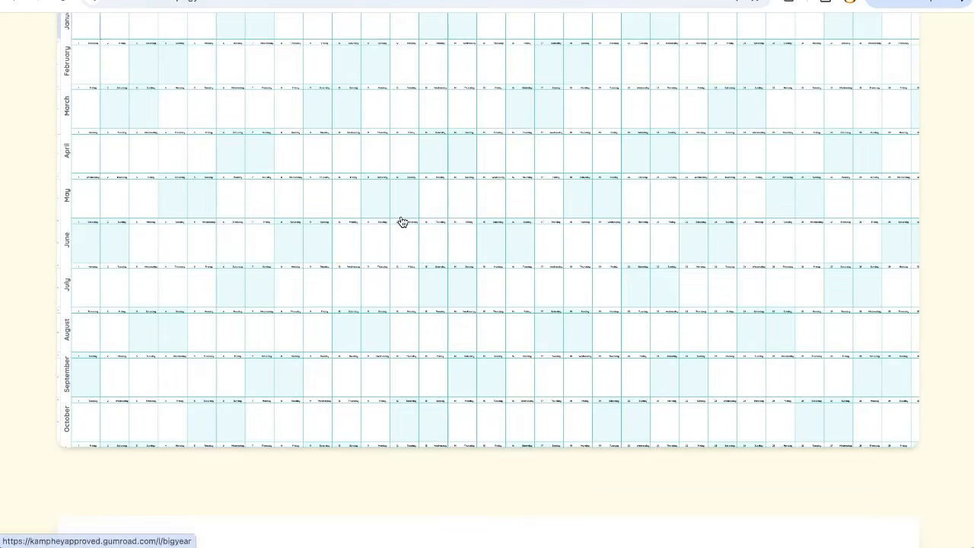
# Read the Big Year web page from the free calendar template section through business and family uses to What's Inside
pyautogui.scroll(-10, 392, 232)
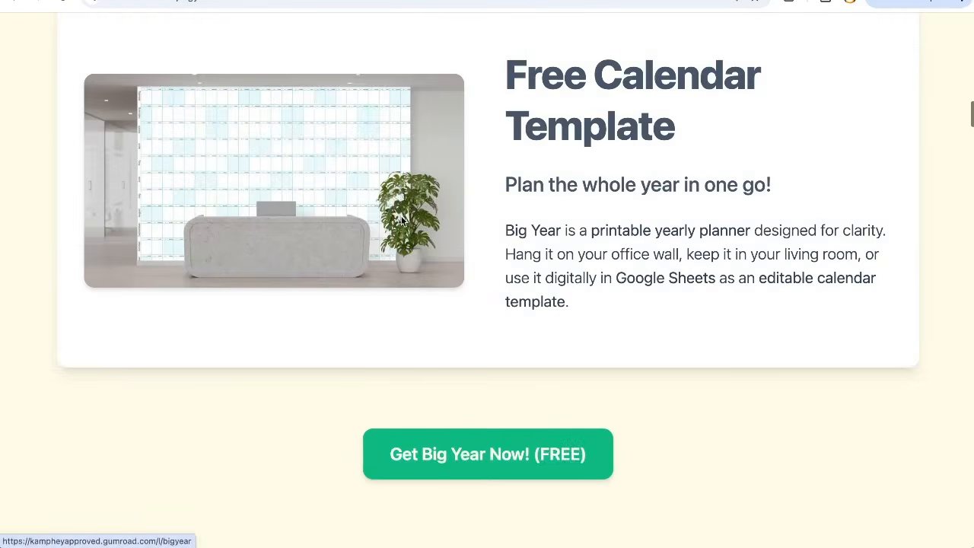
pyautogui.scroll(-2, 386, 238)
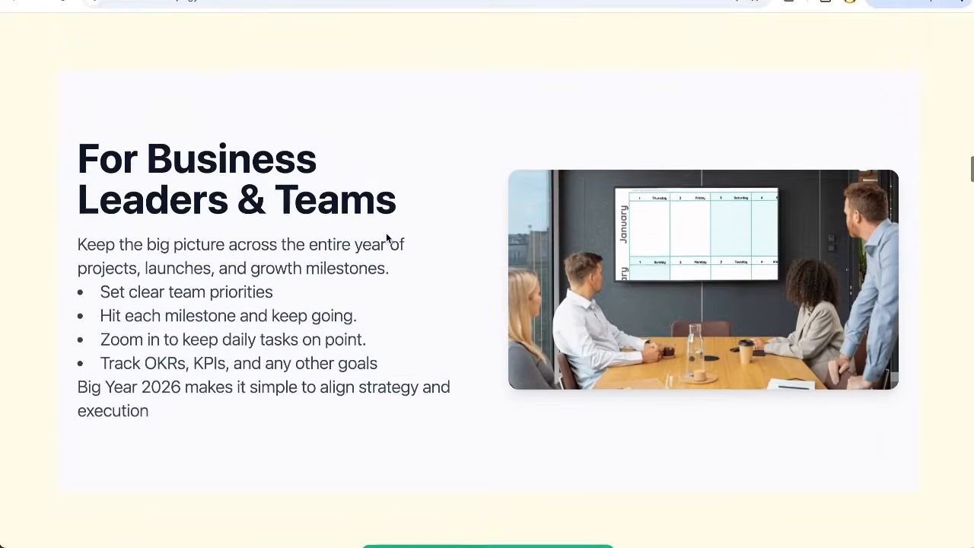
pyautogui.scroll(-5, 386, 233)
pyautogui.scroll(-3, 386, 234)
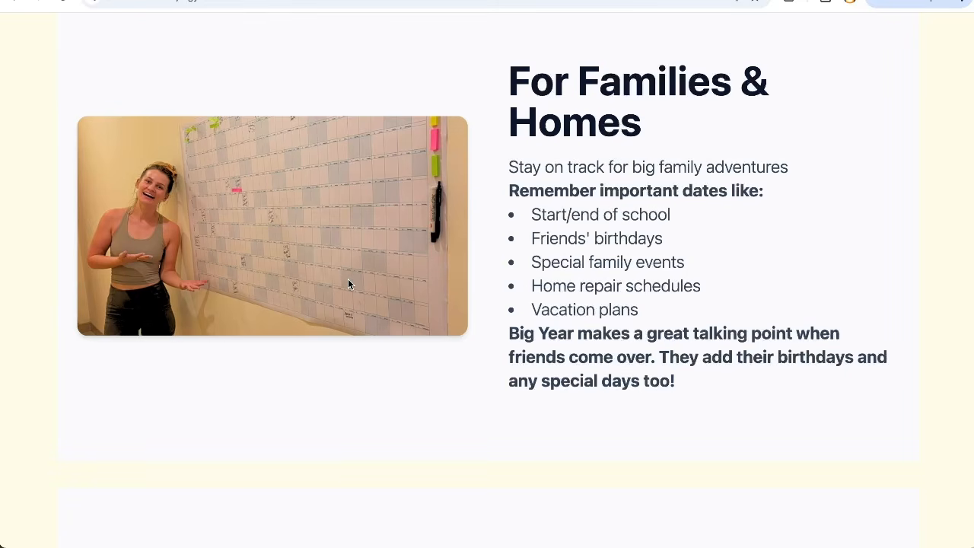
pyautogui.scroll(-1, 309, 227)
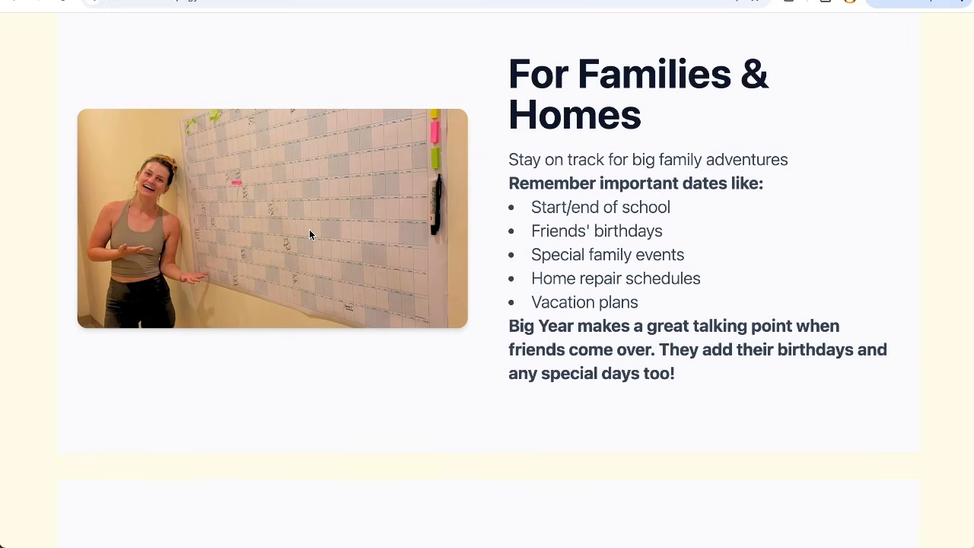
pyautogui.scroll(-3, 309, 230)
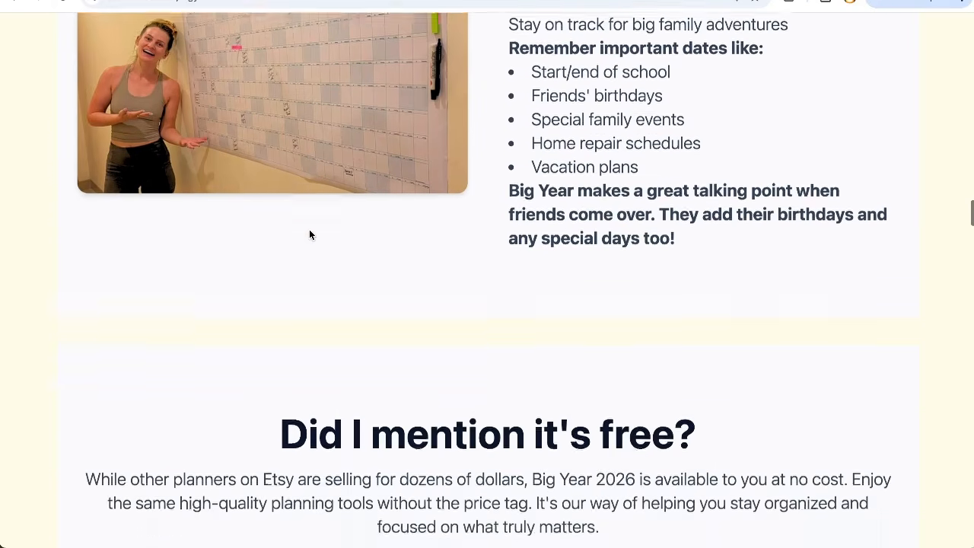
pyautogui.scroll(-10, 310, 234)
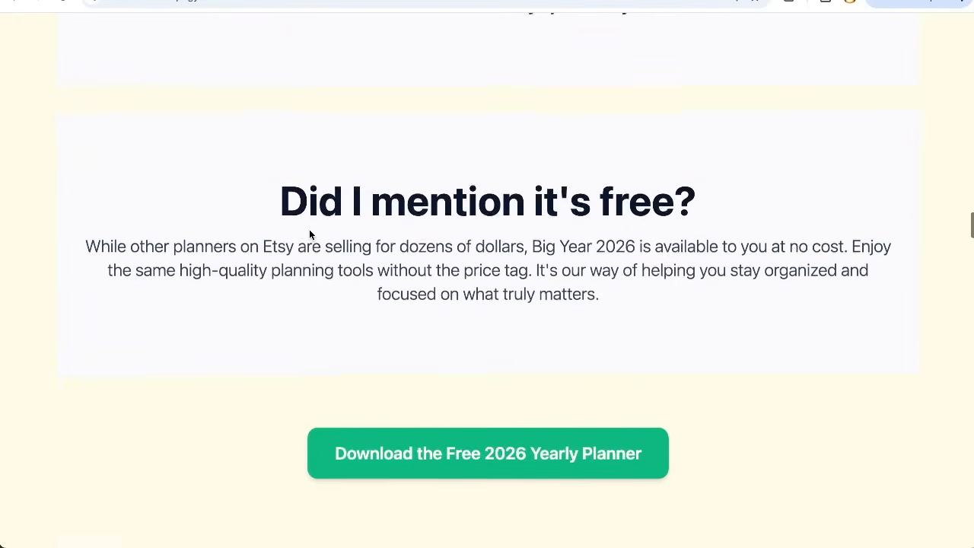
pyautogui.scroll(-7, 257, 234)
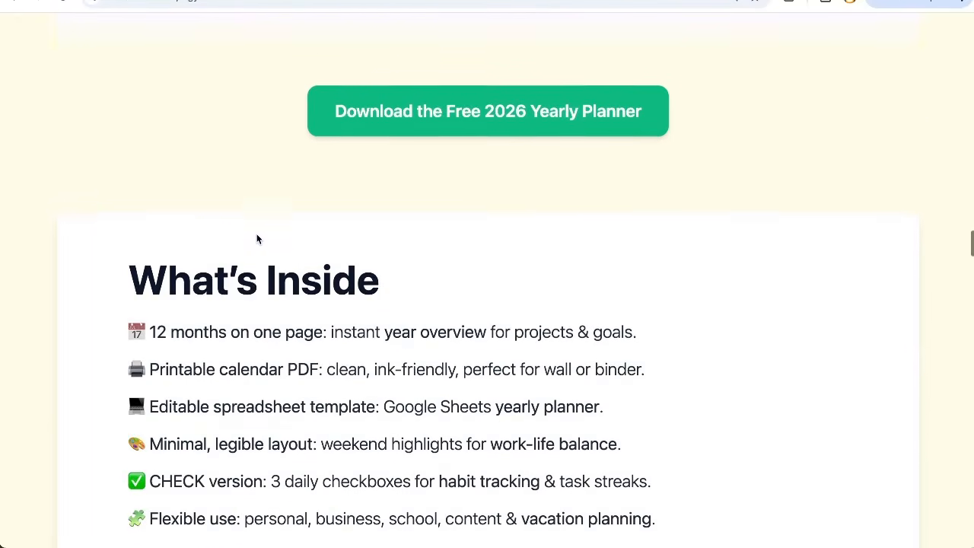
# Read the Big Year web page from the What's Inside list through the For Life Hackers checkbox section
pyautogui.scroll(-15, 257, 233)
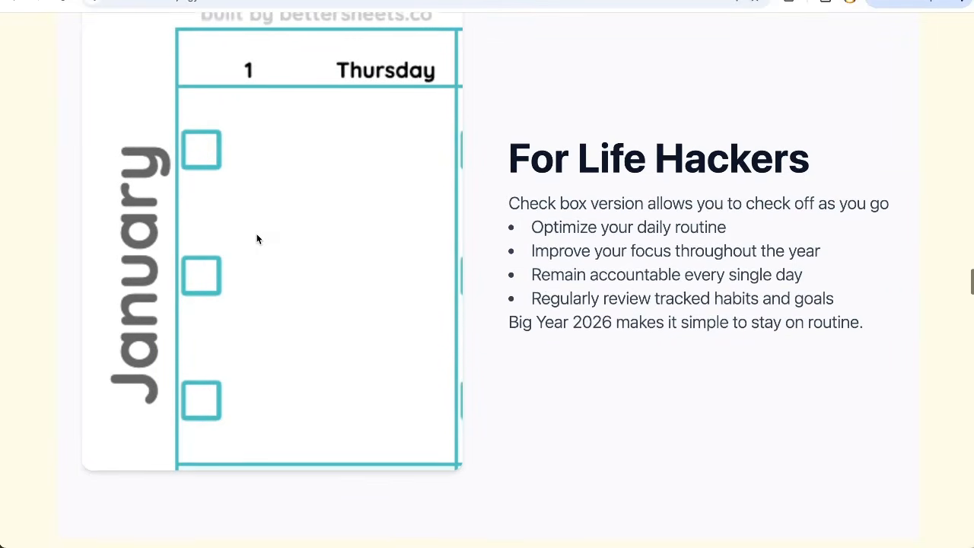
pyautogui.scroll(-10, 257, 239)
pyautogui.scroll(10, 256, 239)
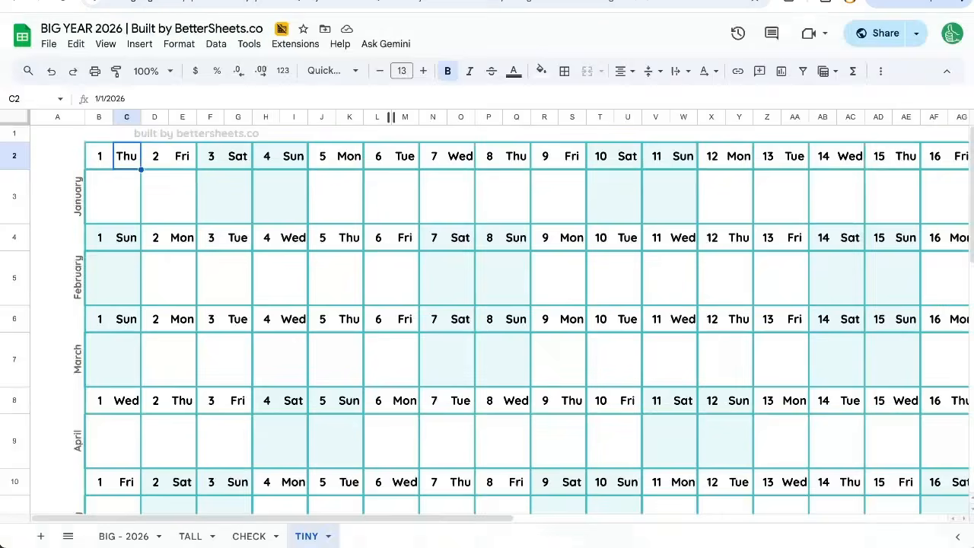
# Switch back to Google Sheets and examine the blank January 1 and 2 boxes on TINY and BIG - 2026, ending at 75% browser zoom
pyautogui.click(103, 184)
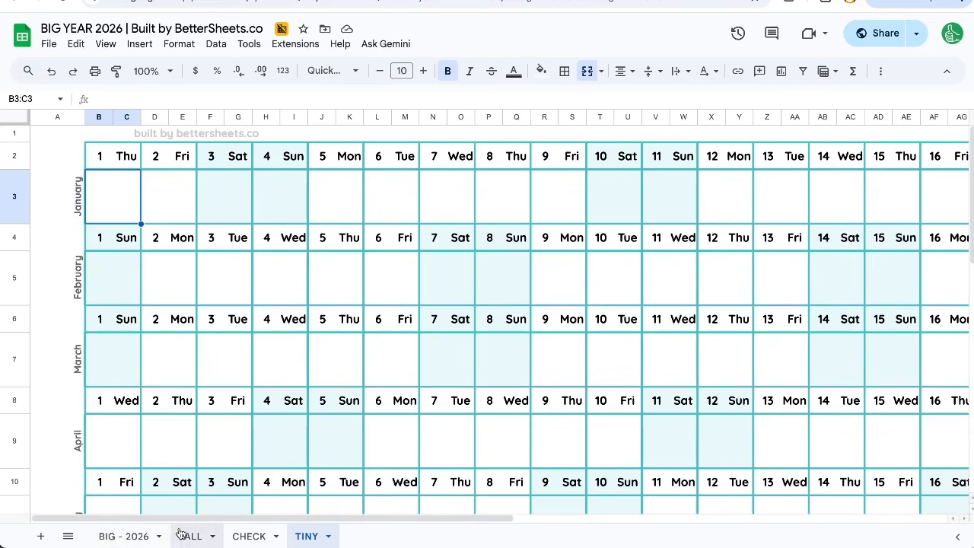
pyautogui.click(103, 537)
pyautogui.click(224, 236)
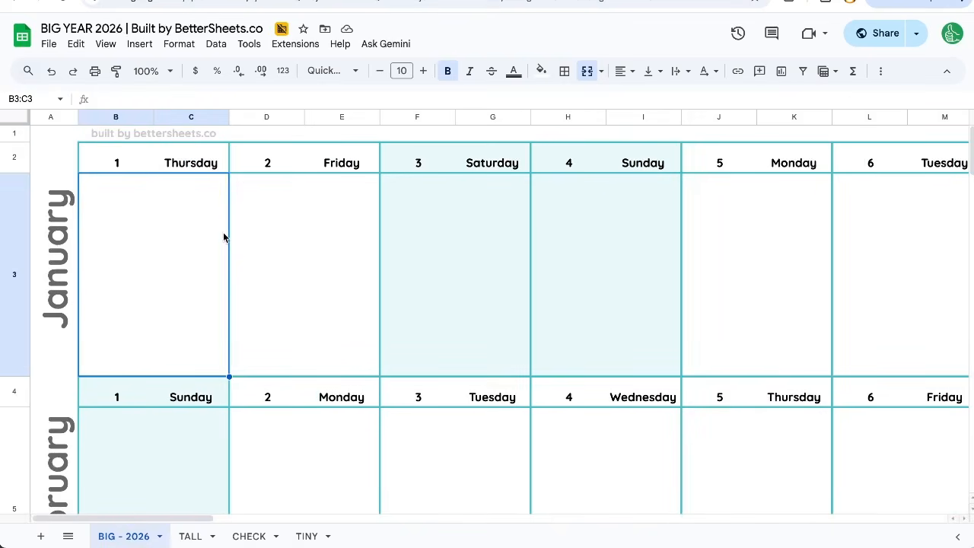
pyautogui.click(301, 238)
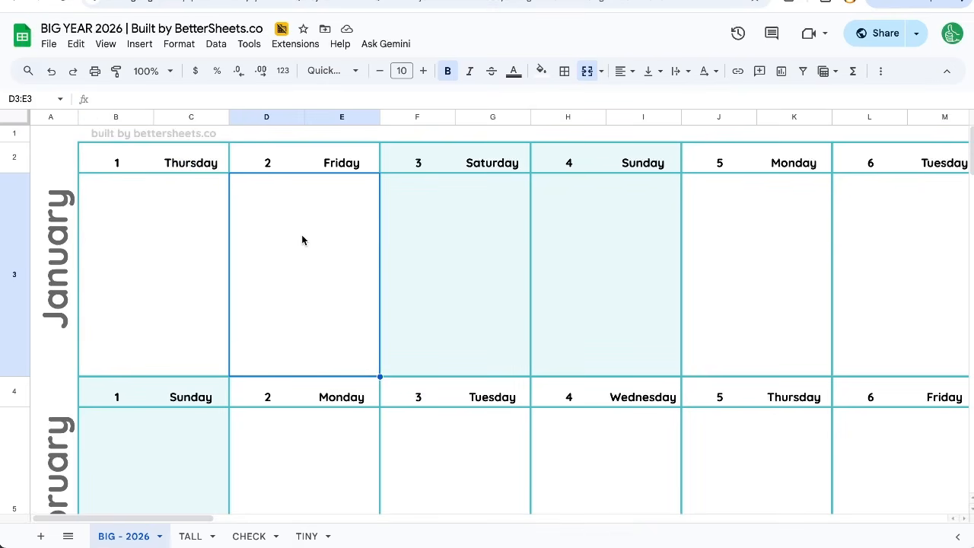
pyautogui.hotkey('ctrl', '-')
pyautogui.hotkey('ctrl', '-')
pyautogui.hotkey('ctrl', '-')
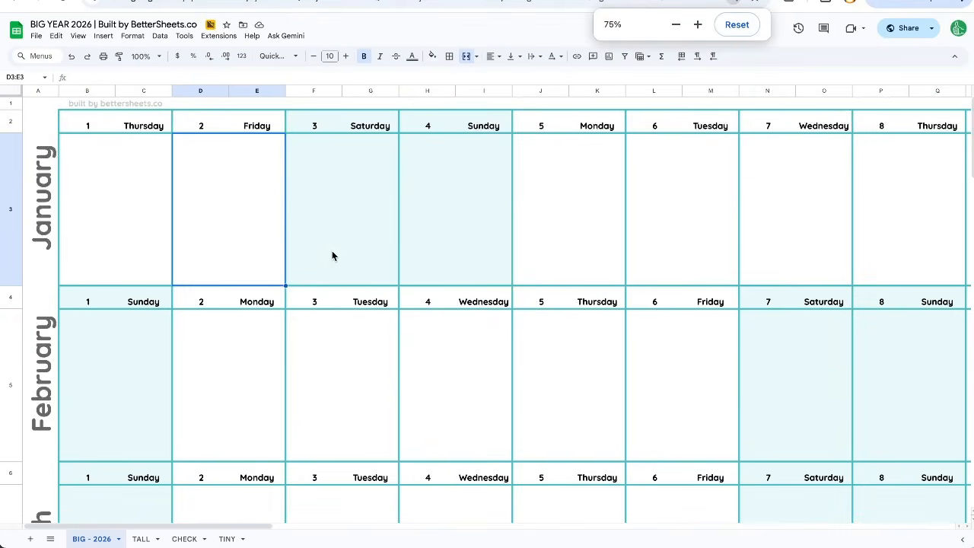